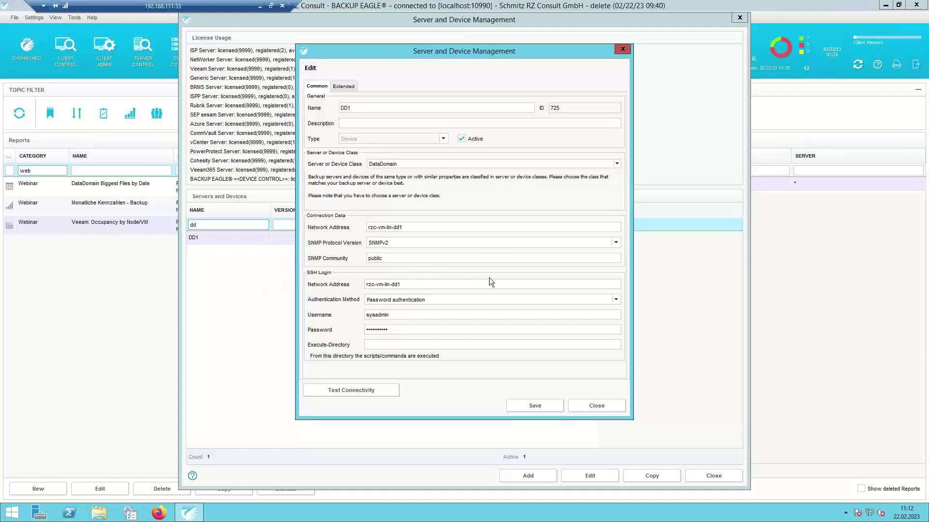
Review the SSH login address and authentication method options of device DD1, and close Server and Device Management without saving
left_click(396, 284)
key("shift+Home")
key("End")
left_click(616, 300)
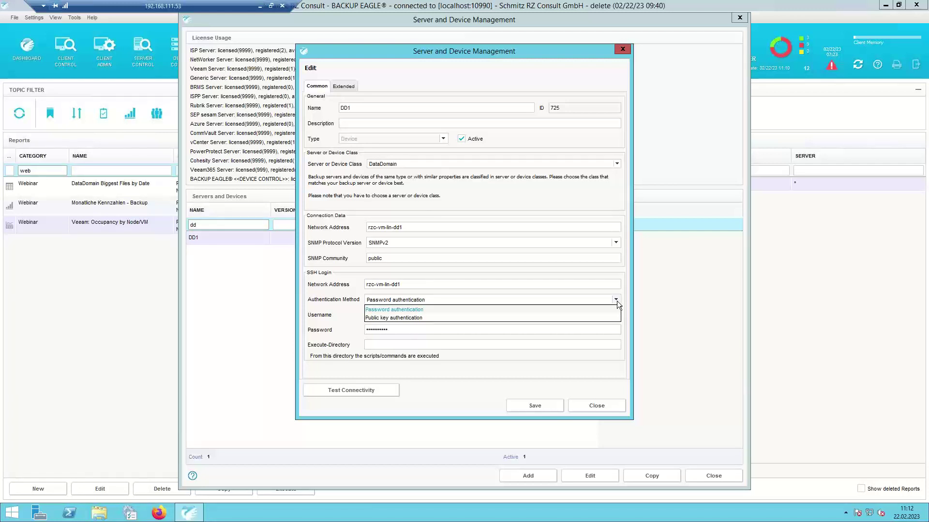
left_click(616, 301)
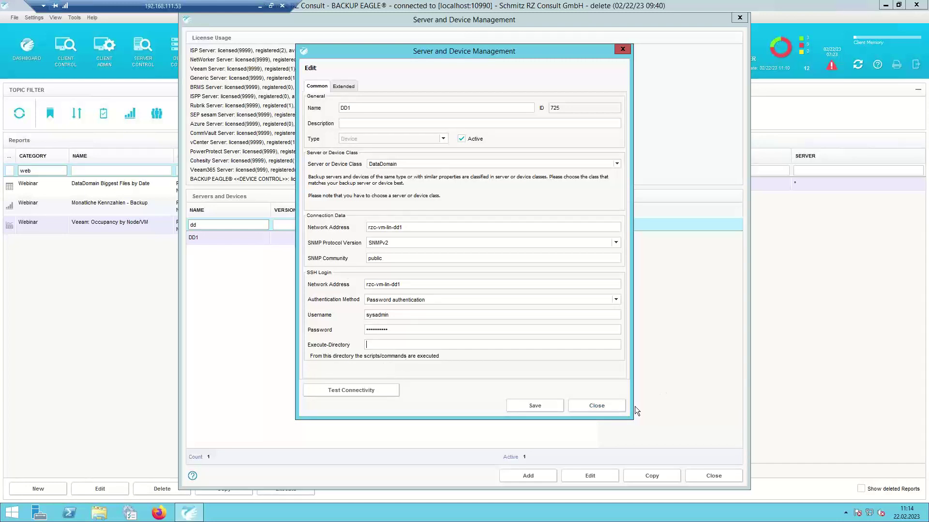
key("Escape")
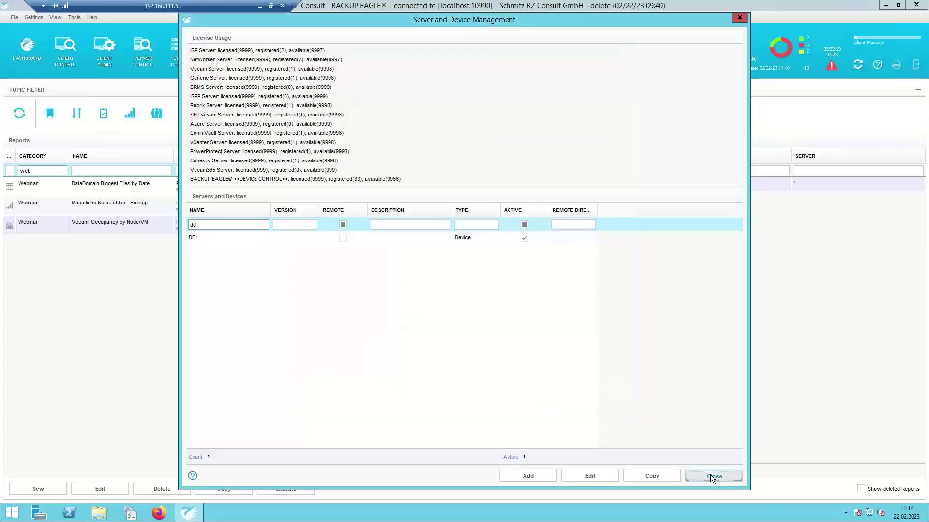
left_click(712, 476)
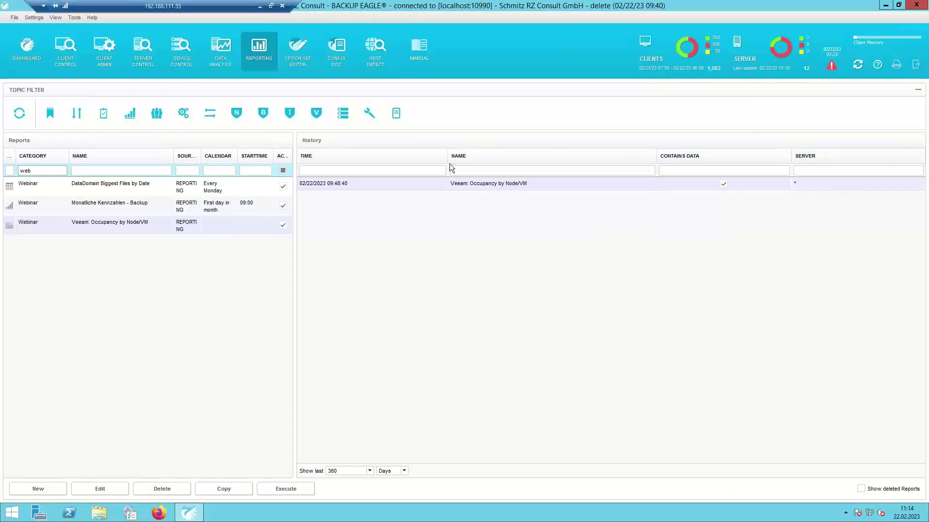
Filter the server and device classes by the name "Data" and open the DataDomain class for editing
left_click(34, 17)
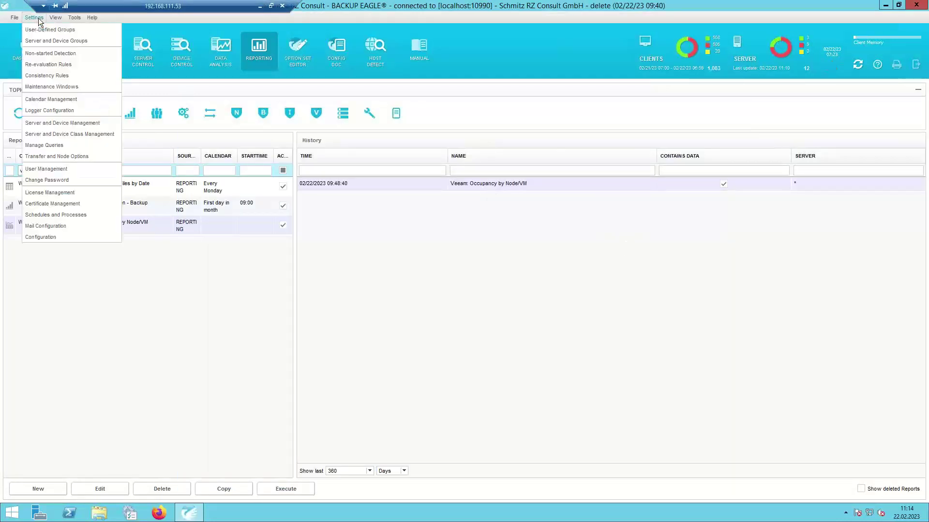
left_click(69, 133)
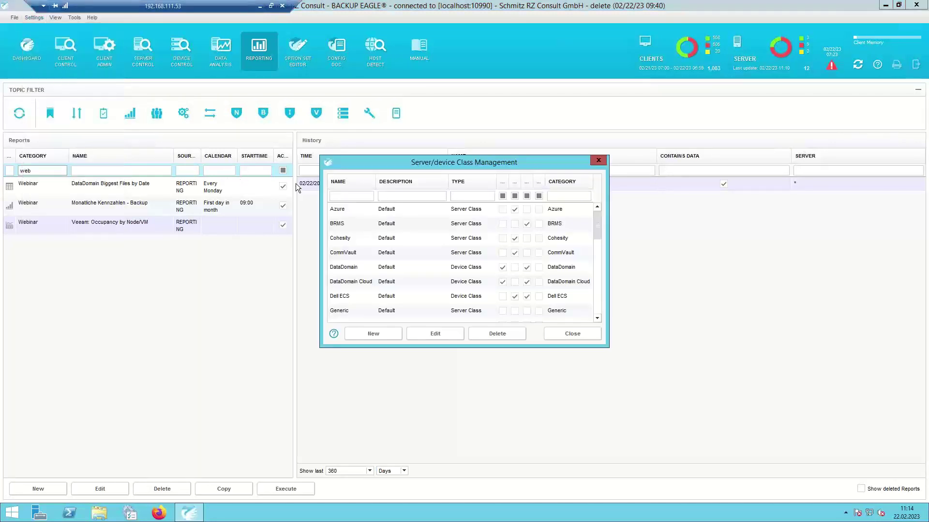
left_click(356, 197)
type("Data")
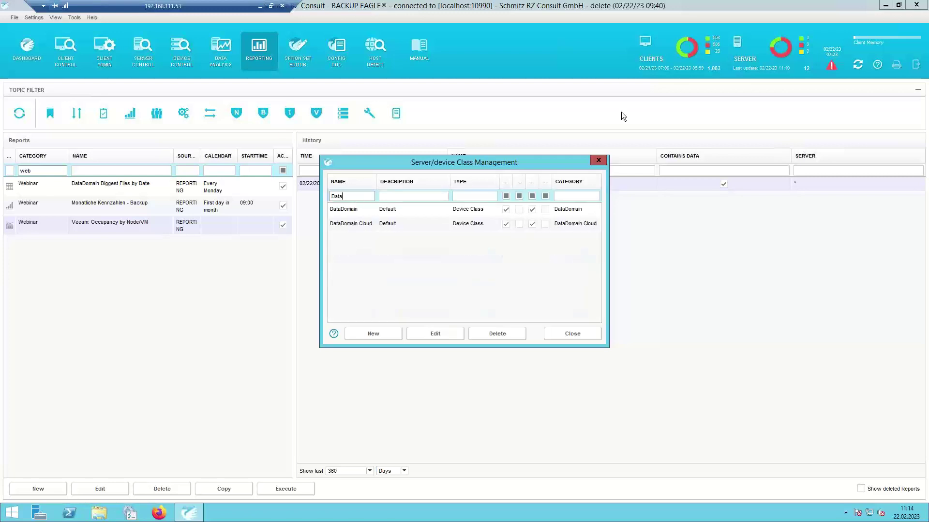
double_click(342, 213)
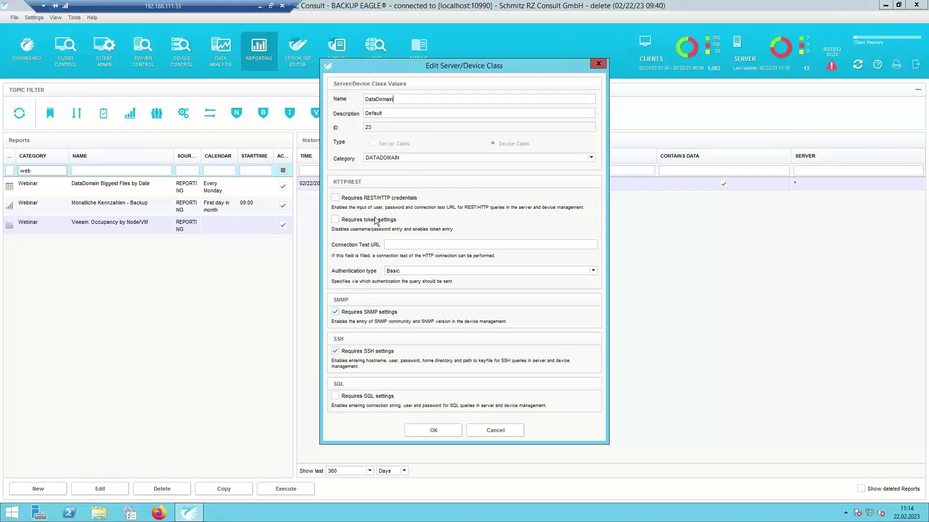
Turn the DataDomain class's SSH settings requirement off and on again, confirm the class, and close class management
left_click(334, 352)
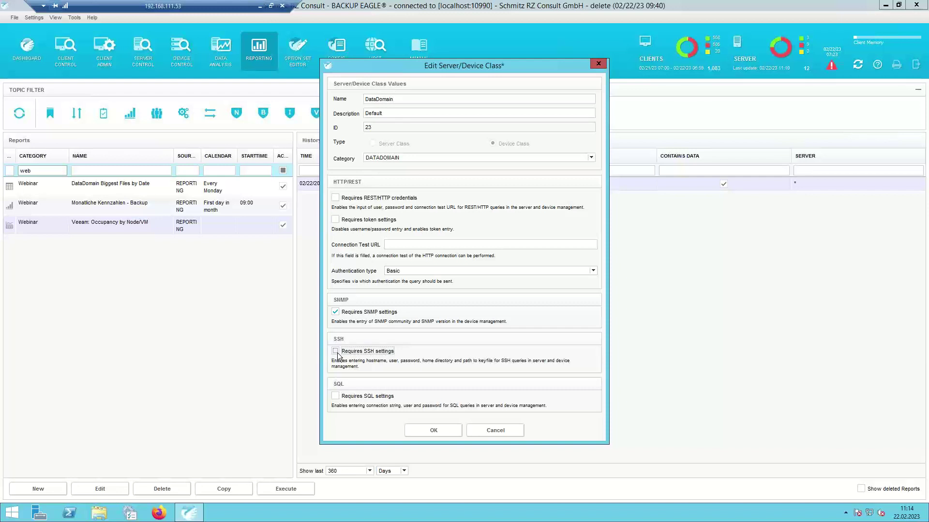
left_click(335, 352)
left_click(433, 430)
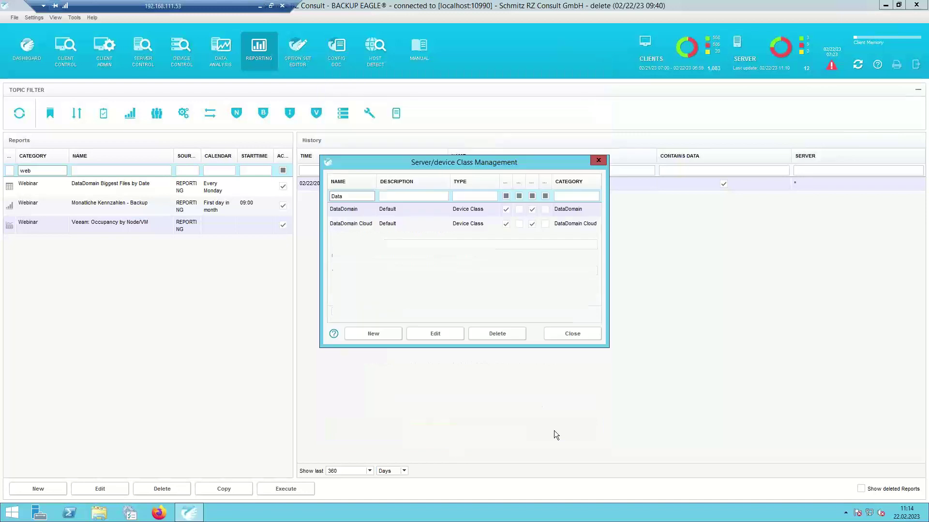
left_click(550, 332)
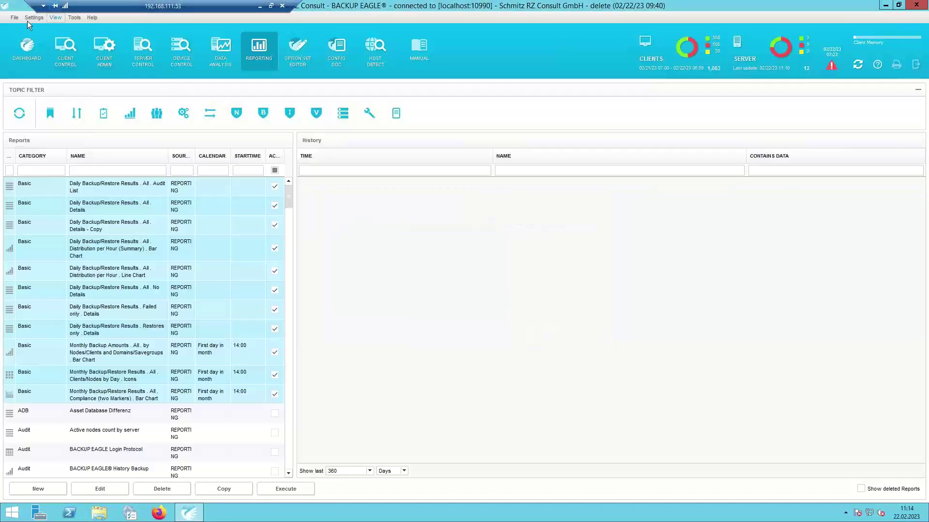
Reopen device DD1 in Server and Device Management, examine its SSH login fields, and close the device management
left_click(40, 17)
left_click(75, 124)
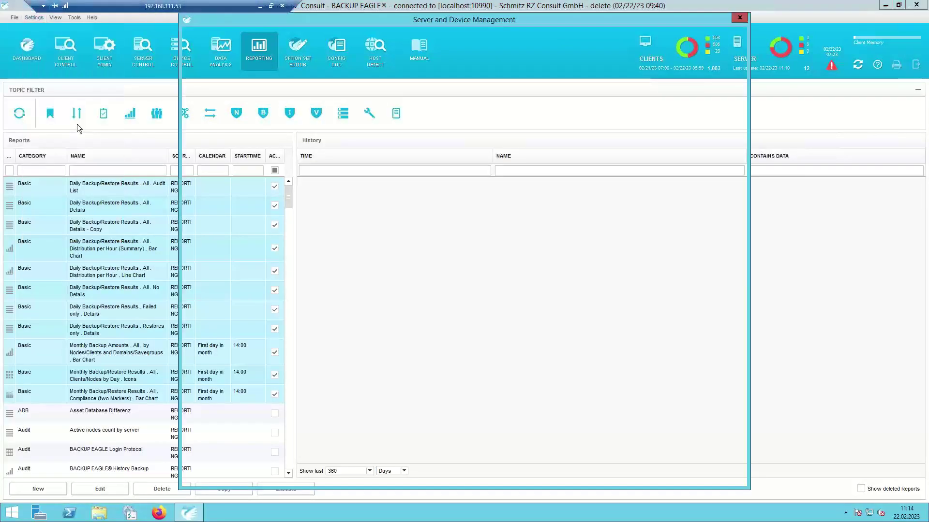
double_click(270, 239)
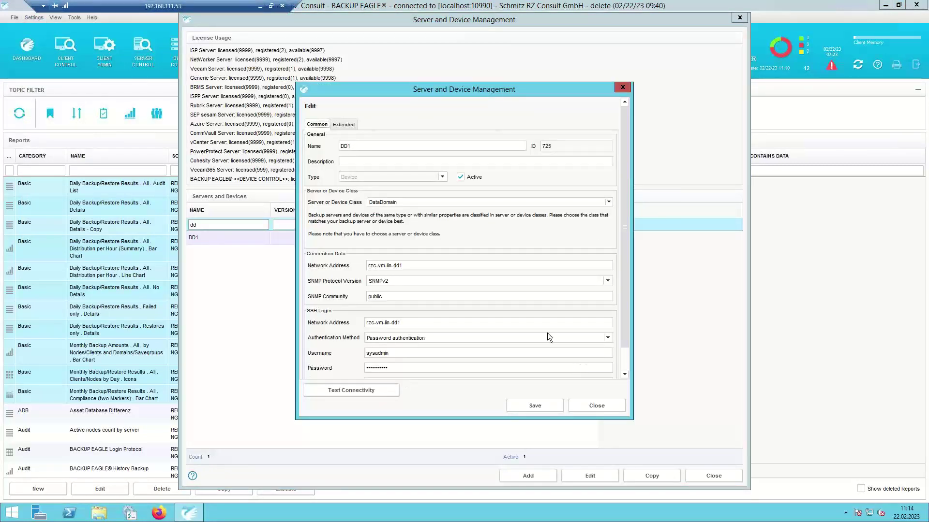
scroll(350, 323, "down", 1)
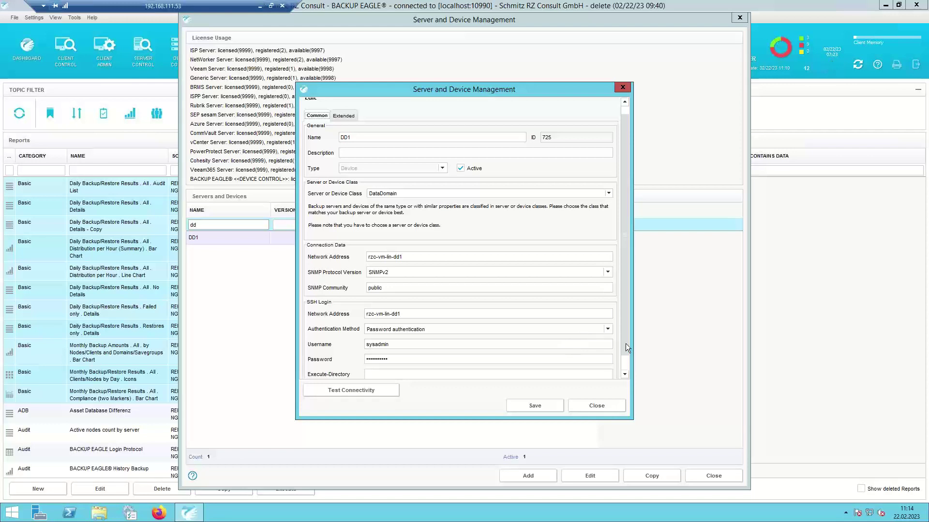
scroll(640, 391, "down", 2)
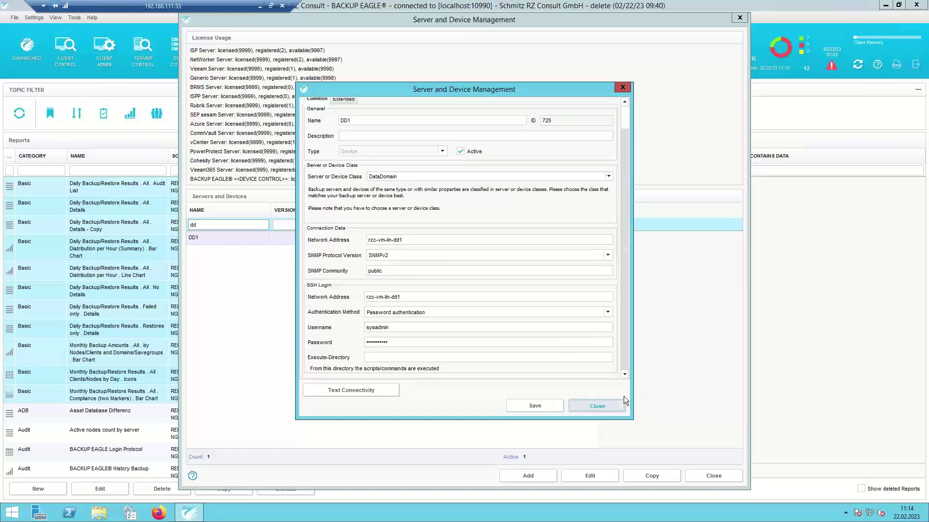
left_click(597, 406)
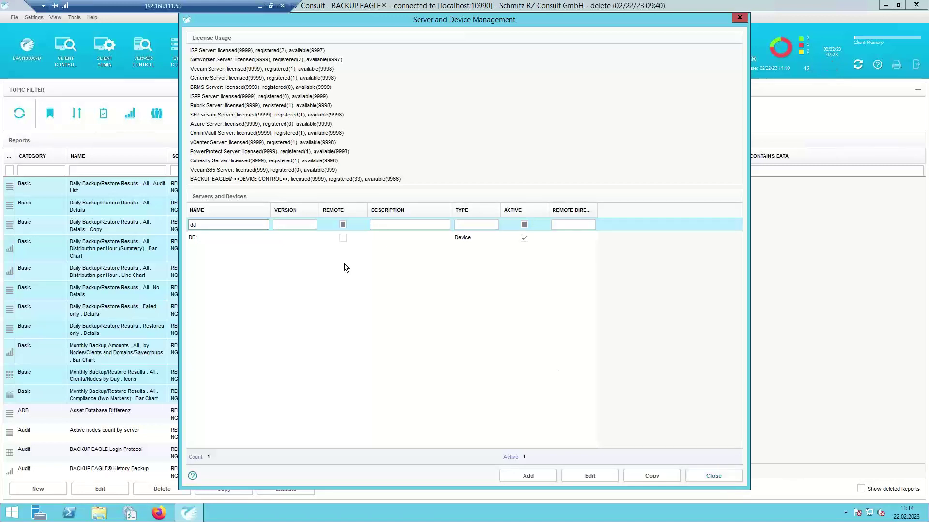
left_click(397, 238)
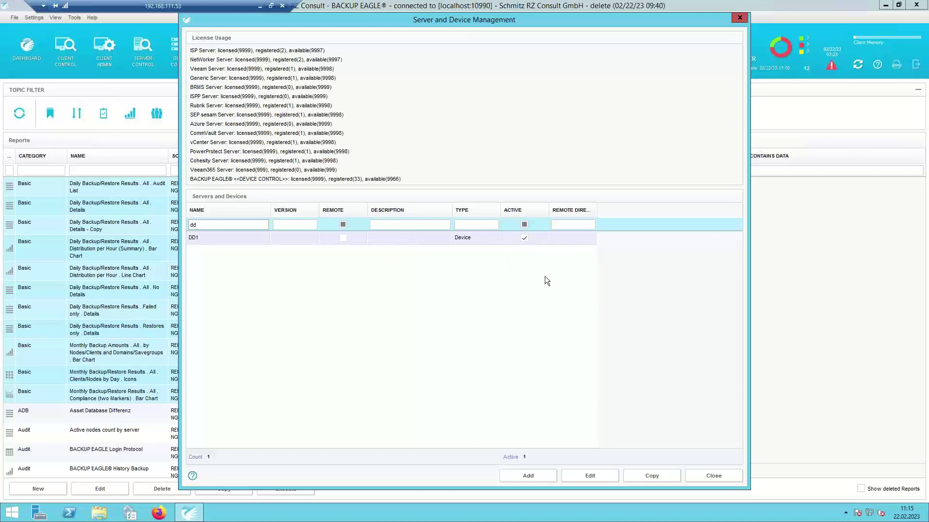
left_click(713, 476)
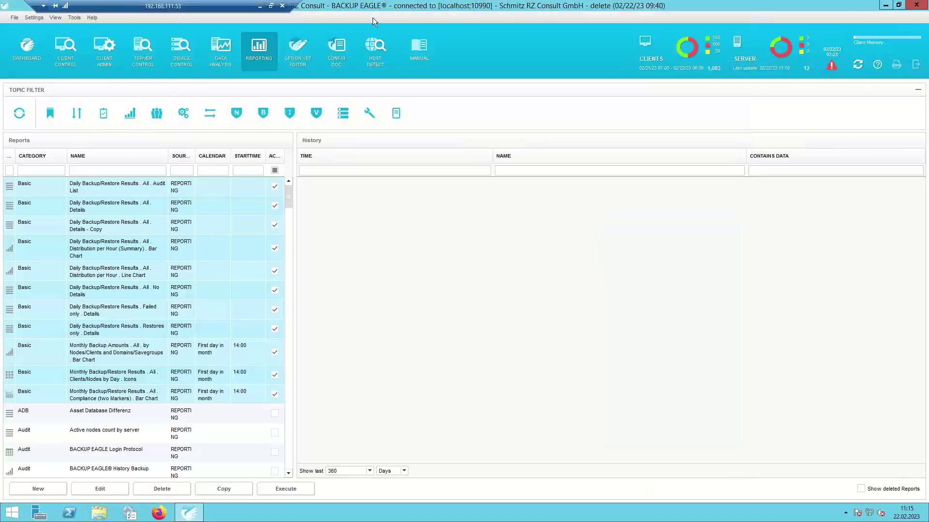
Switch to the PowerPoint webinar deck and present its slides up to "Veeam 12 Support"
left_click(261, 6)
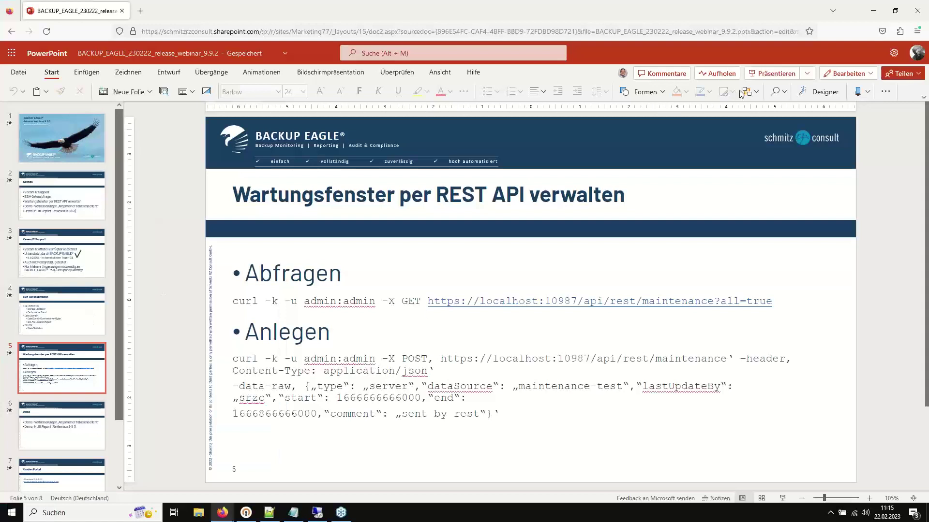
left_click(775, 75)
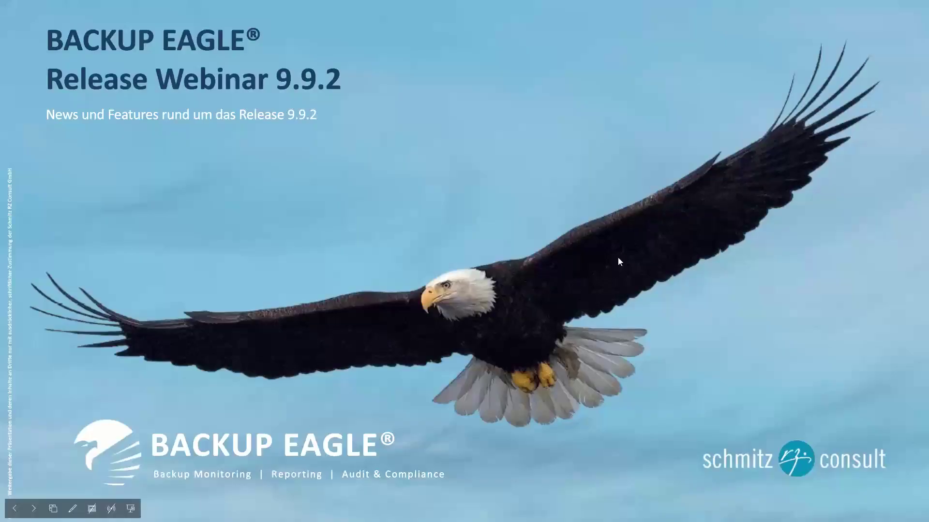
left_click(674, 260)
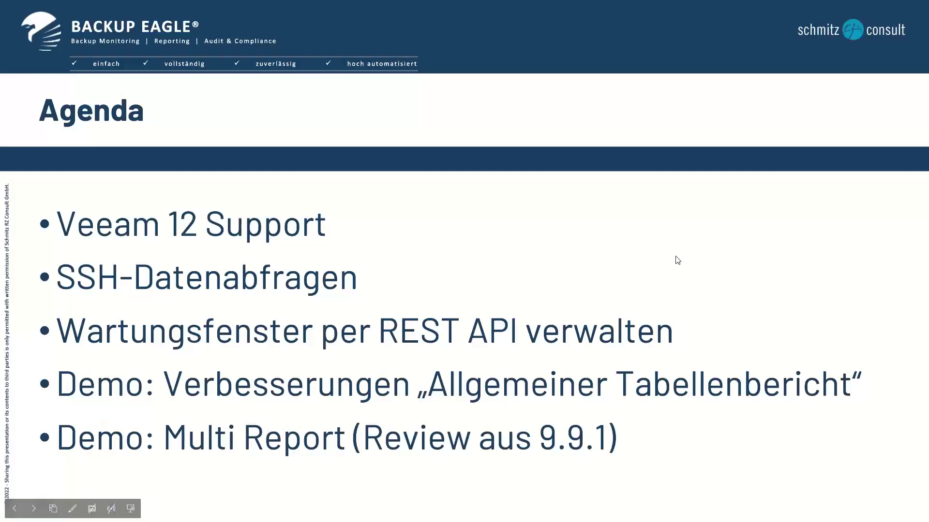
left_click(674, 260)
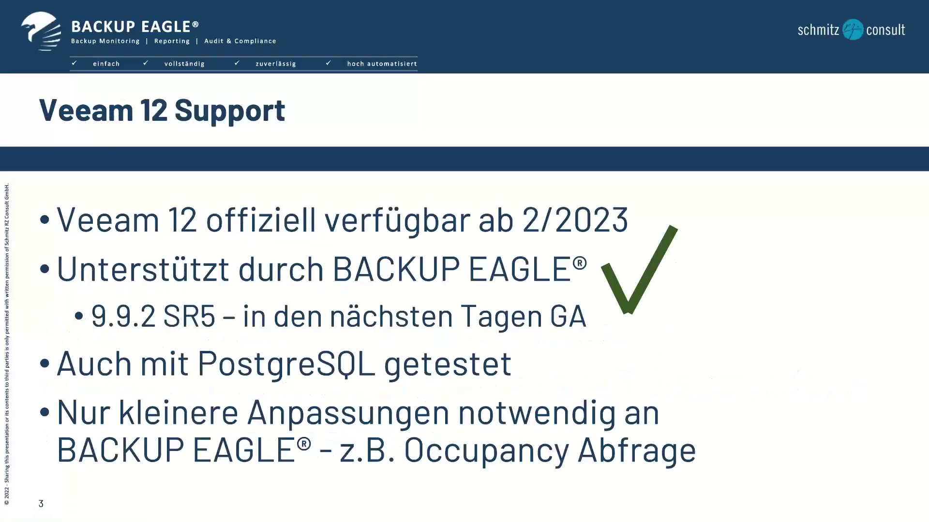
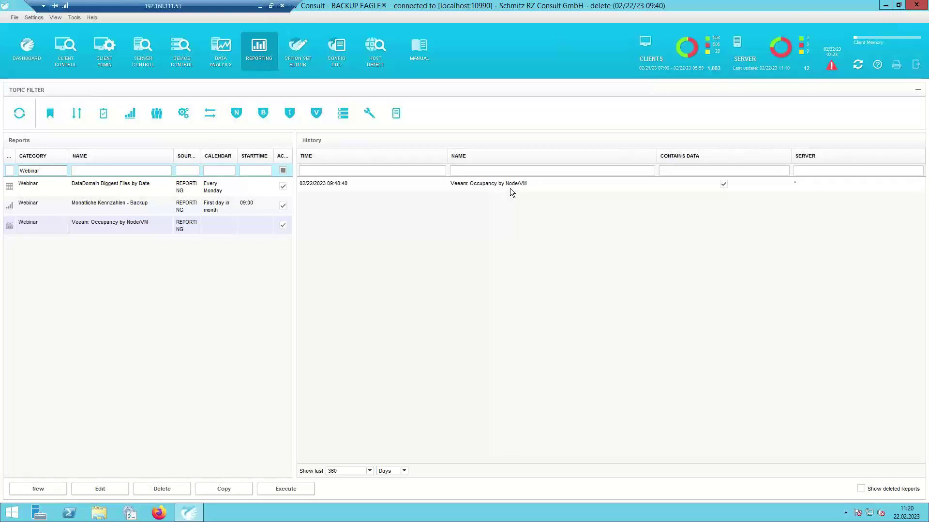
Open the generated "Veeam: Occupancy by Node/VM" PDF from the report history, review its node table and charts, and close it
double_click(512, 187)
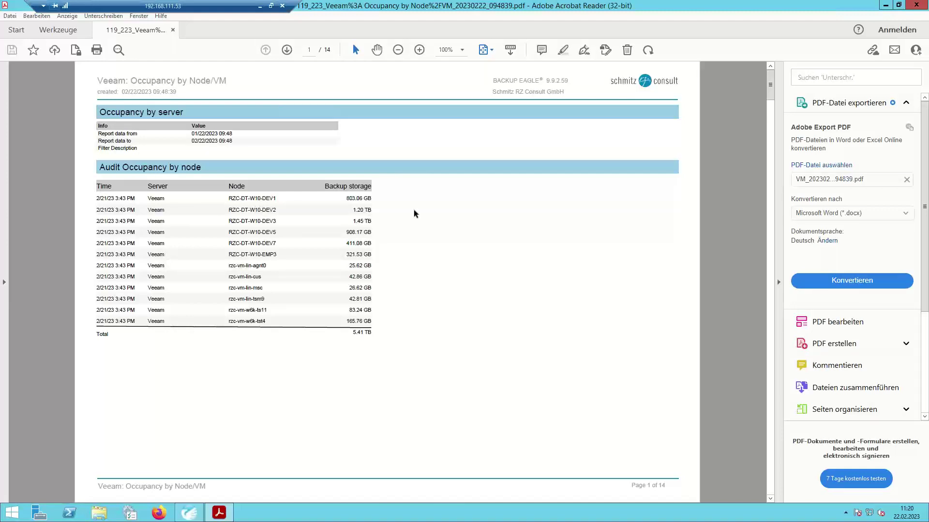
scroll(414, 214, "down", 3)
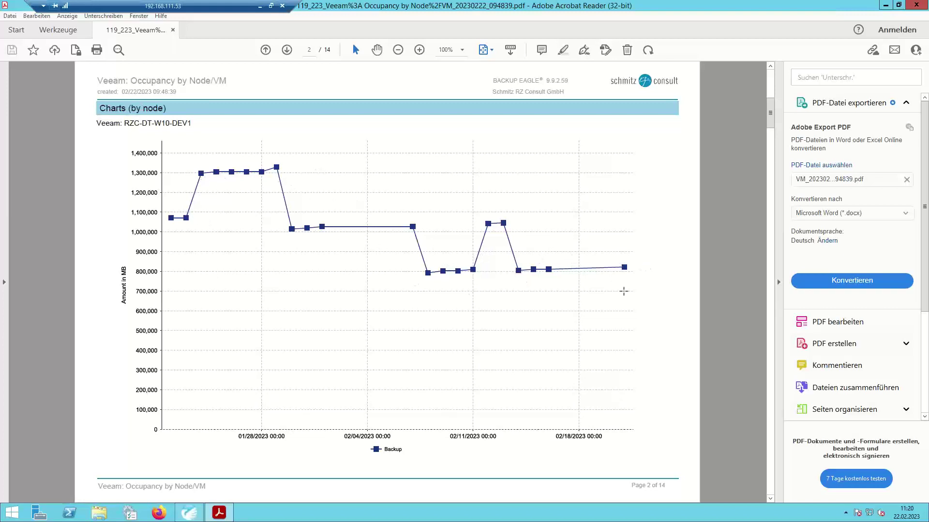
scroll(616, 287, "down", 1)
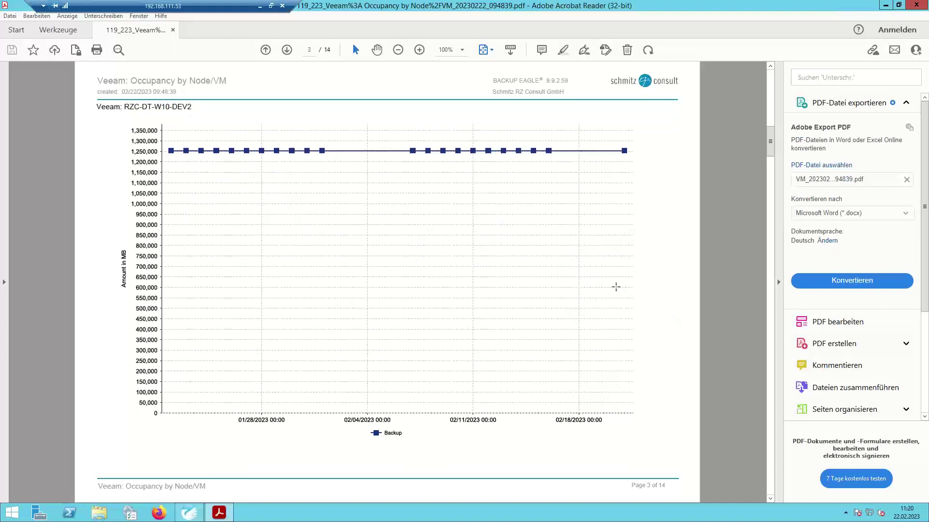
left_click(917, 5)
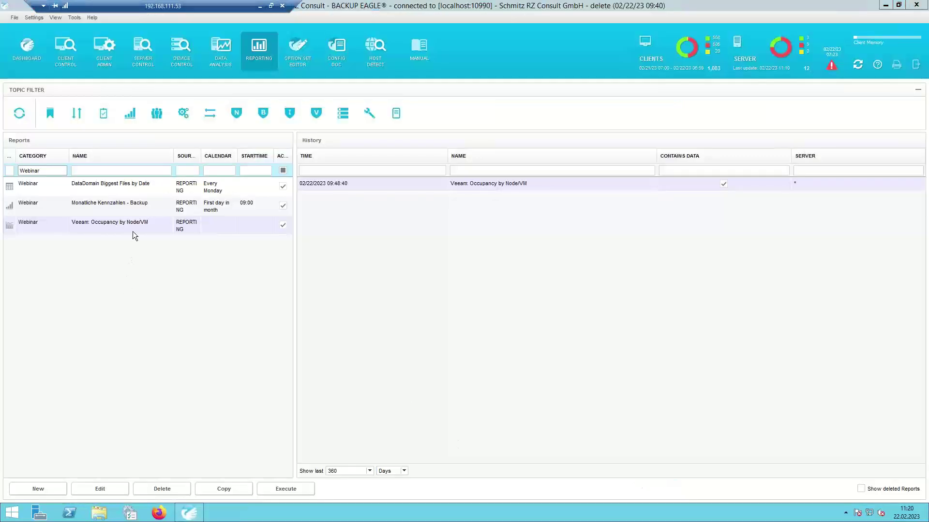
Open the definition of the "DataDomain Biggest Files by Date" report for editing and enlarge its dialog
left_click(121, 189)
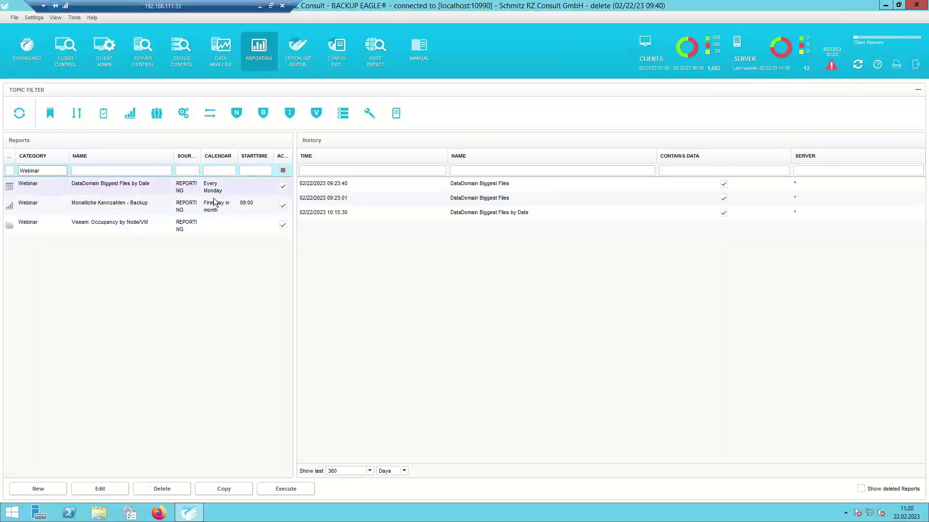
mouse_move(143, 189)
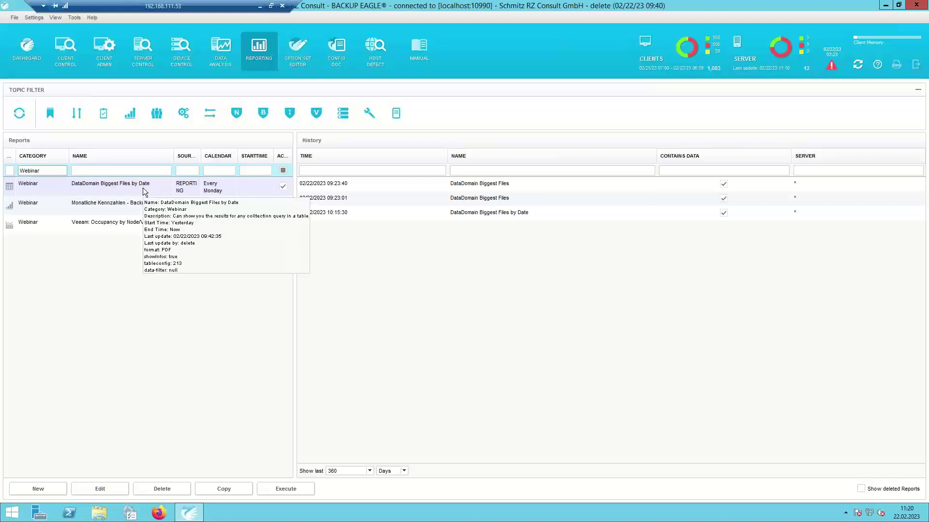
double_click(143, 187)
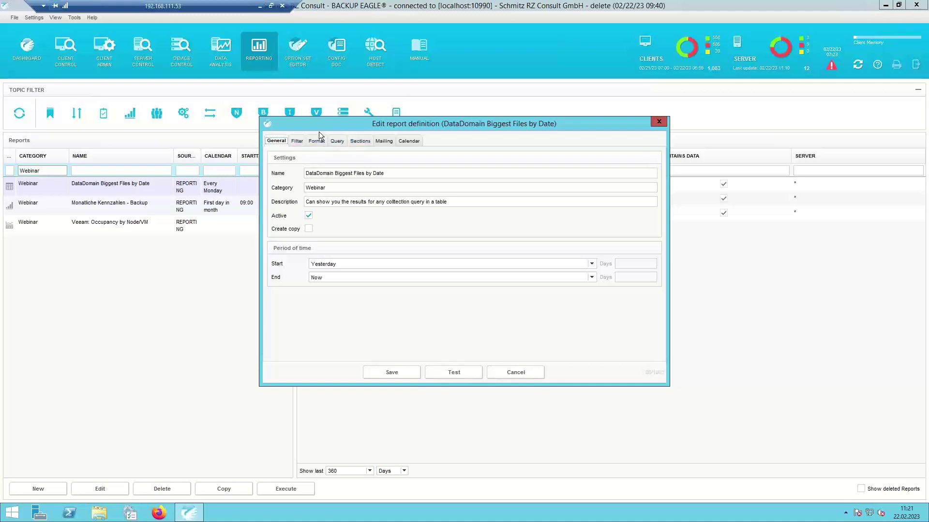
left_click_drag(323, 126, 298, 111)
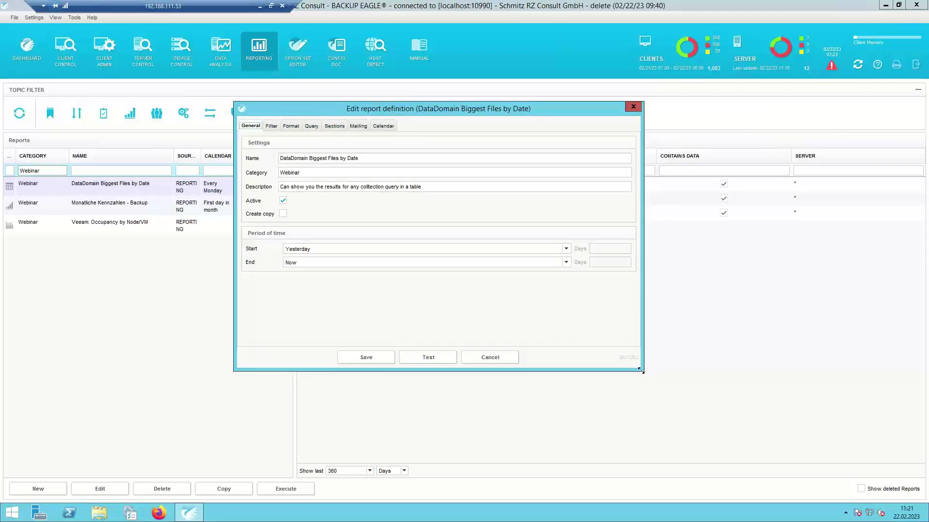
left_click_drag(640, 370, 690, 453)
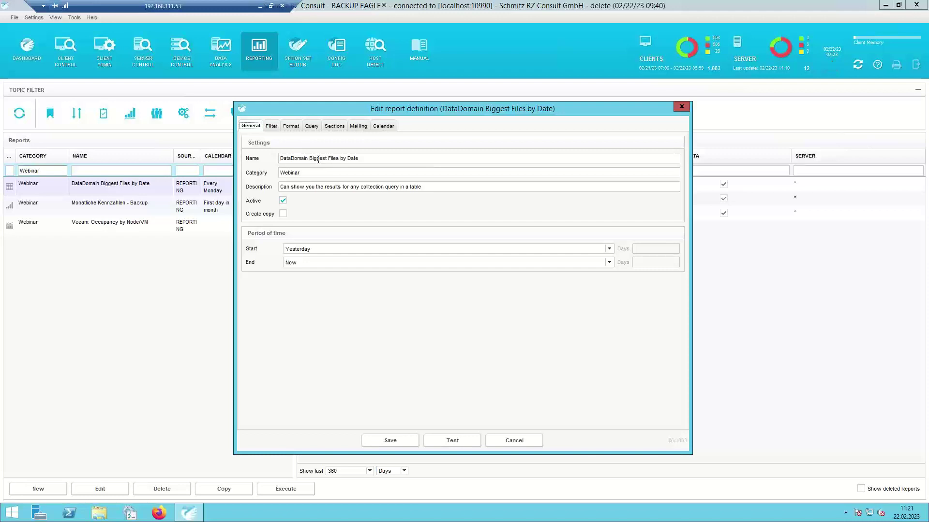
Reselect DataDomain File Location as the report's collection query and dismiss the prompt to delete the column configuration
left_click(310, 127)
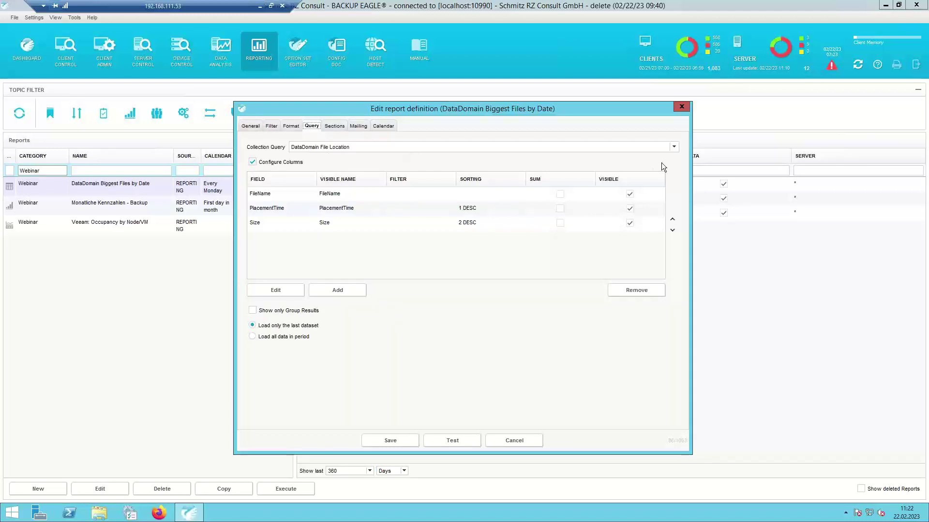
left_click(674, 147)
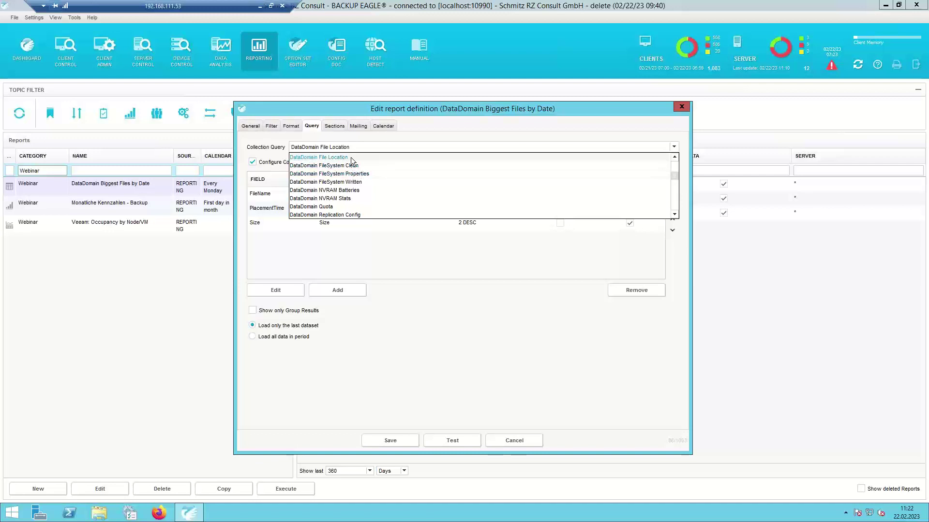
left_click(323, 159)
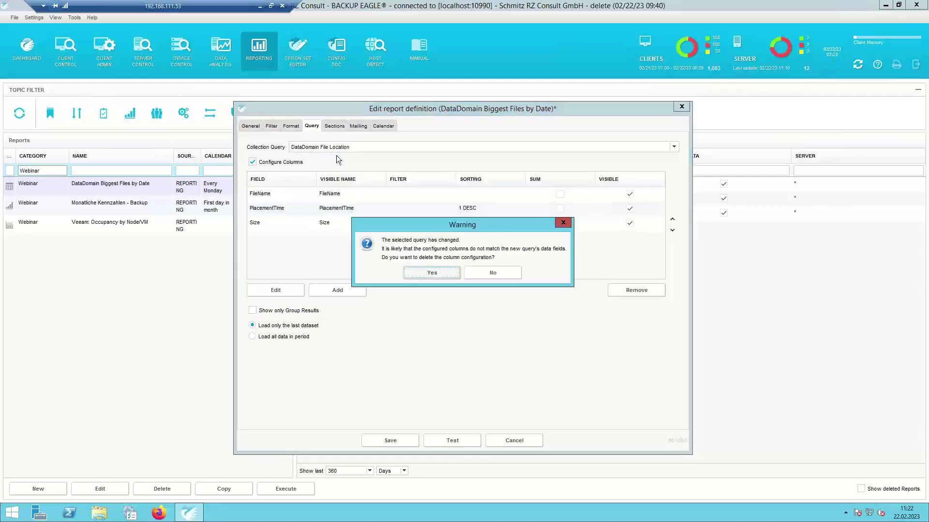
left_click(564, 223)
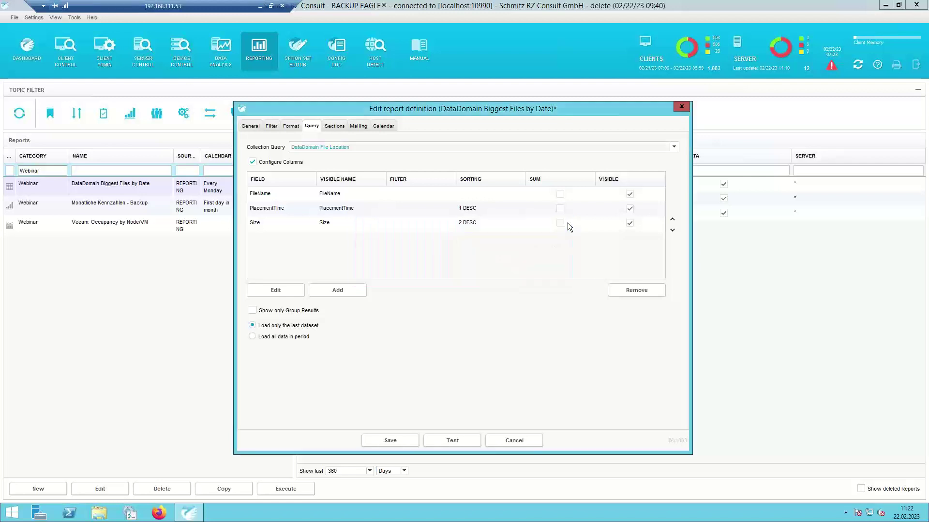
Turn the query's column configuration off and on again, and review the FileName, PlacementTime and Size columns
left_click(255, 161)
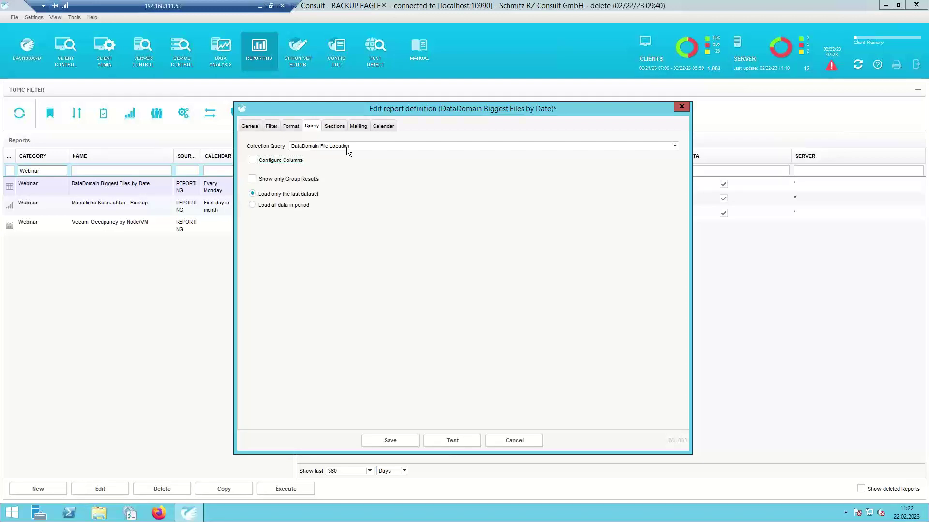
left_click(252, 160)
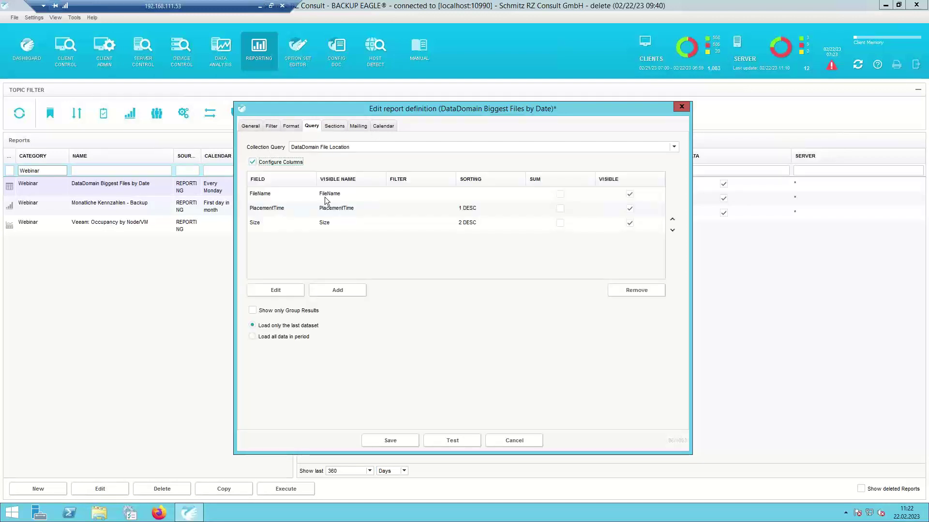
left_click(295, 196)
left_click(276, 210)
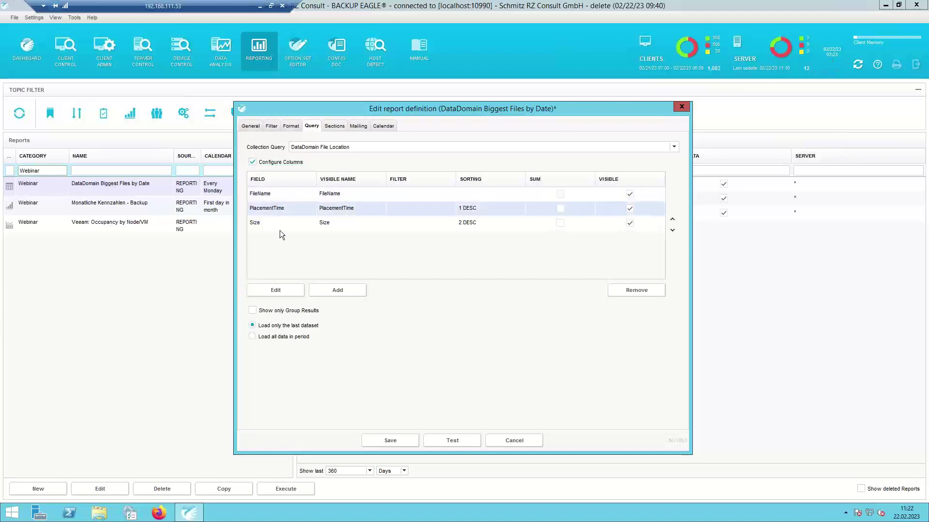
left_click(287, 225)
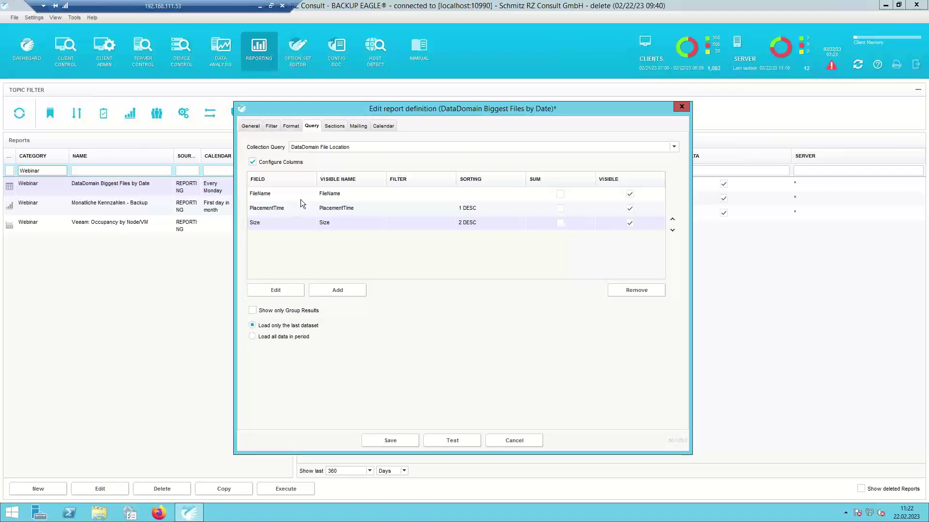
Start adding a new column to the query and look through the fields available for it
left_click(331, 291)
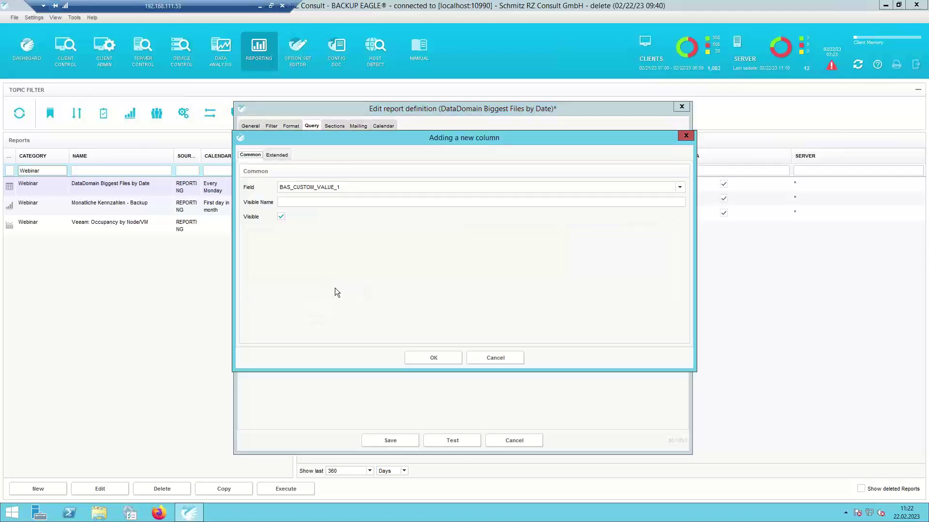
left_click(680, 187)
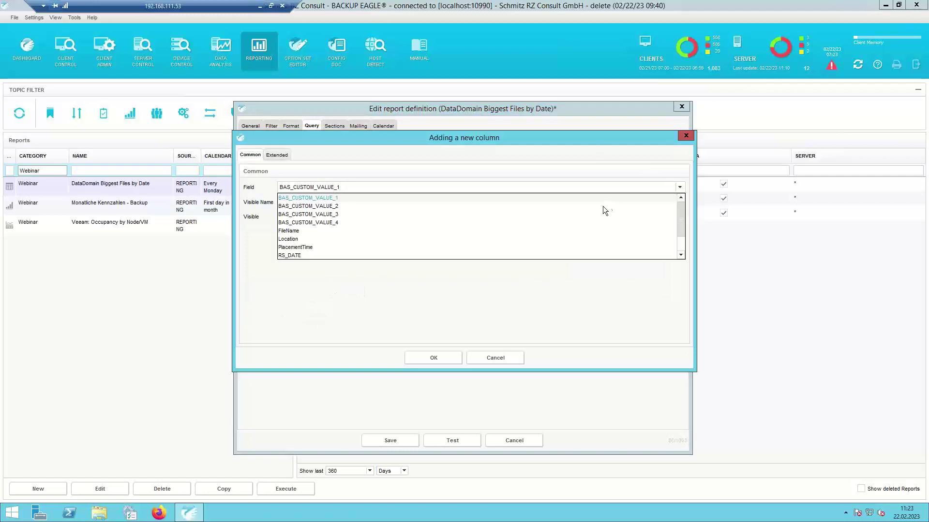
scroll(600, 211, "down", 1)
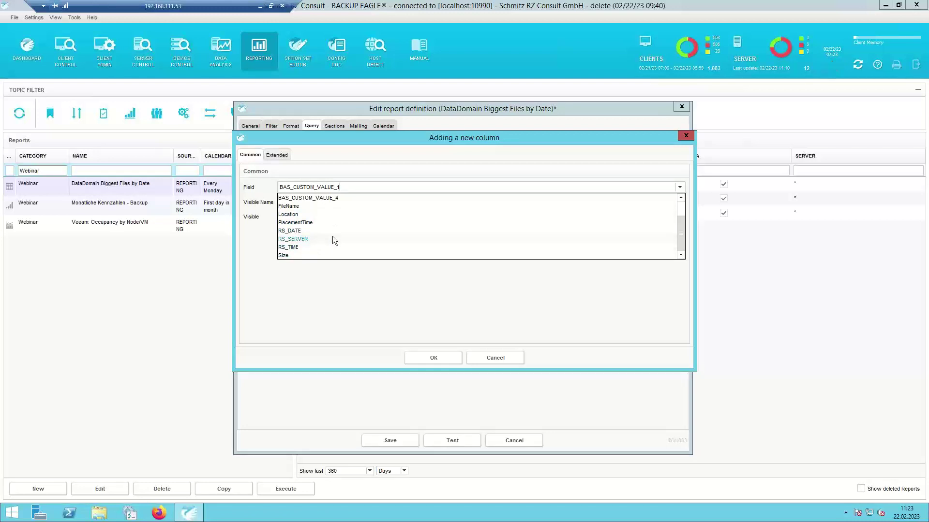
scroll(333, 240, "up", 1)
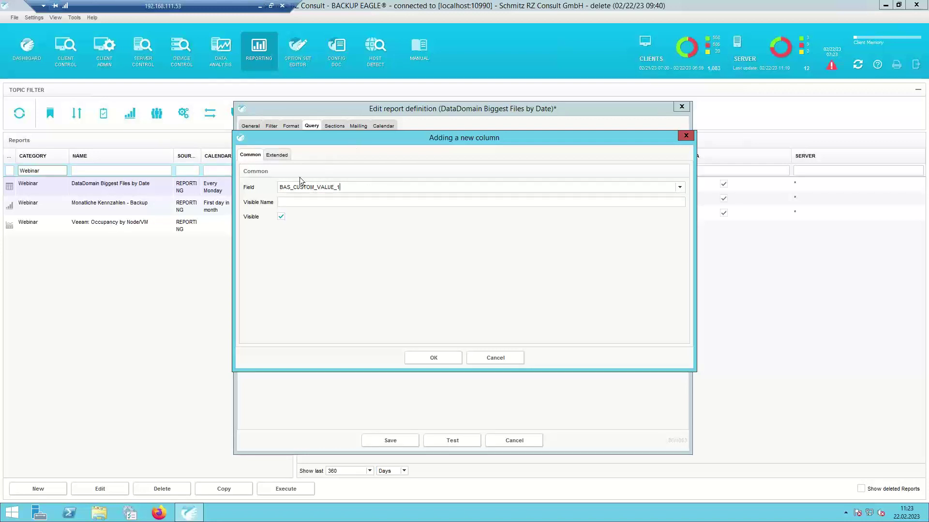
Examine the new column's sorting, format and grouping options, and discard the column without saving
left_click(279, 156)
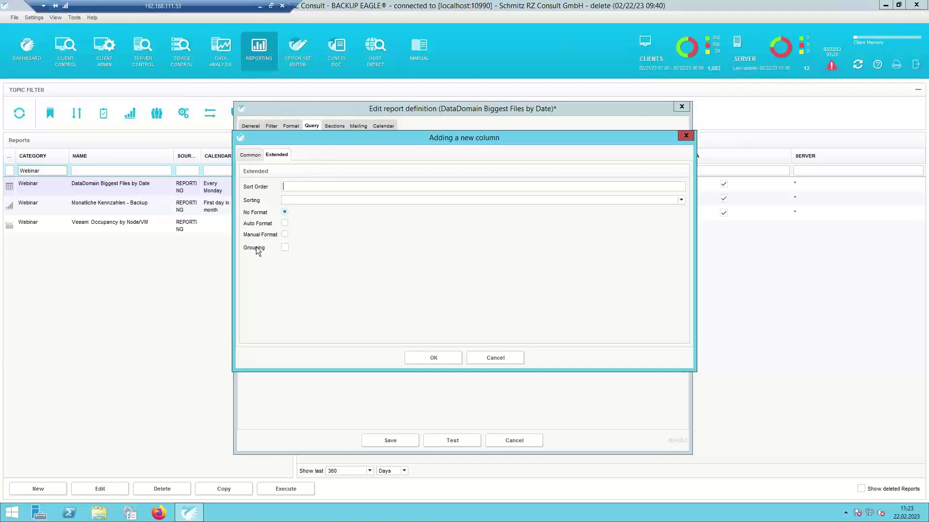
left_click(681, 200)
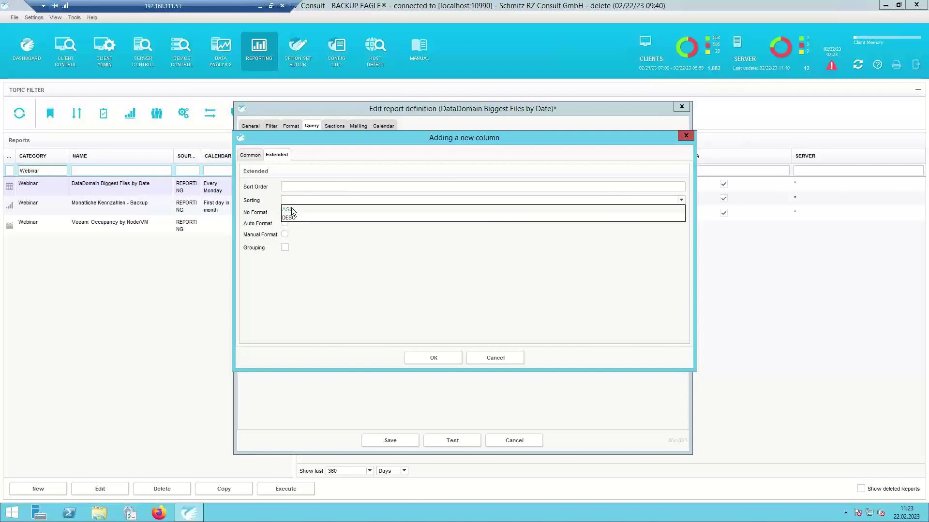
left_click(337, 237)
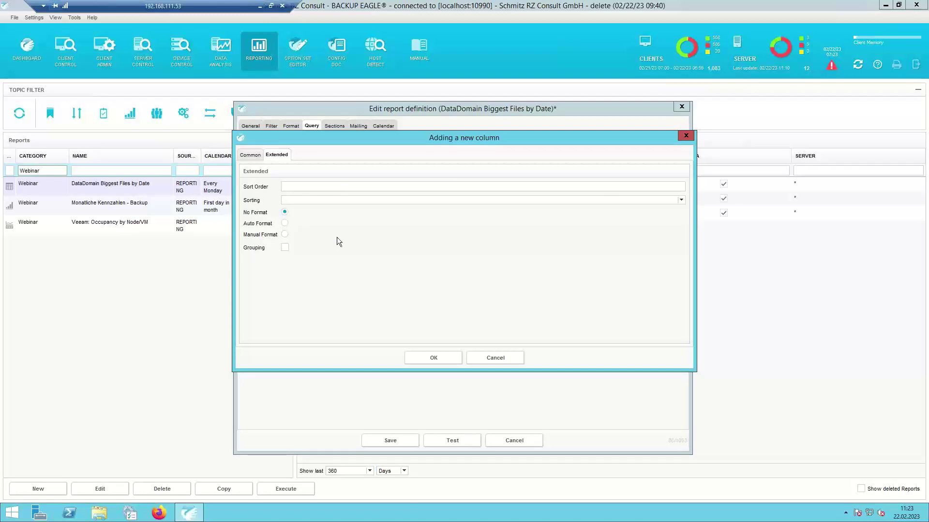
left_click_drag(356, 143, 457, 238)
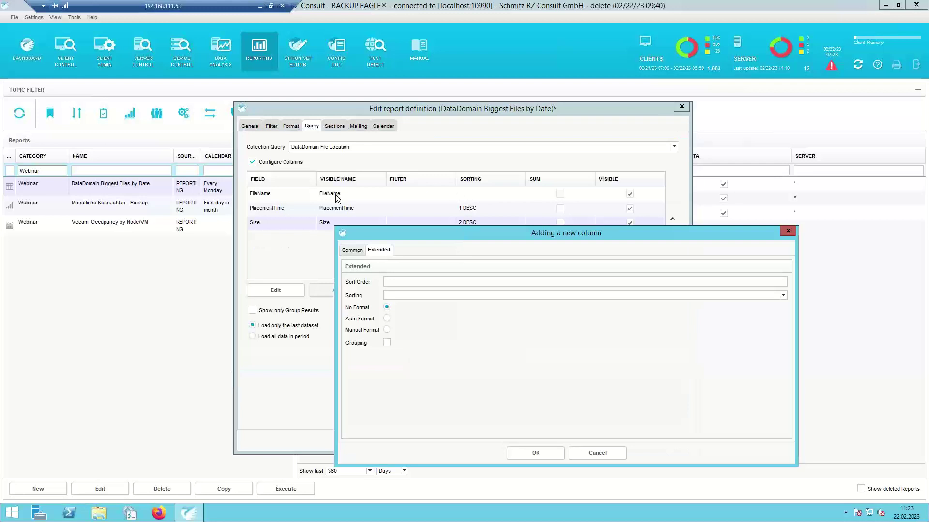
left_click(403, 283)
left_click(387, 319)
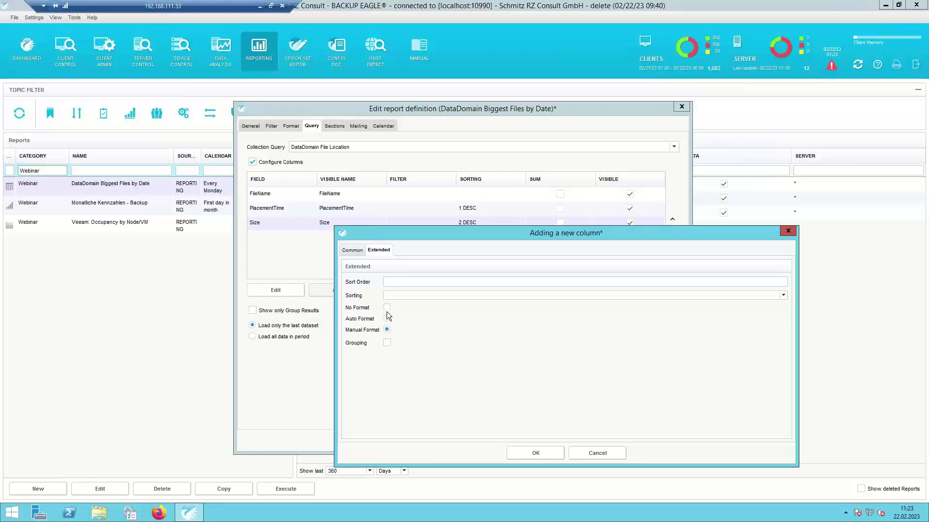
left_click(353, 310)
left_click(603, 456)
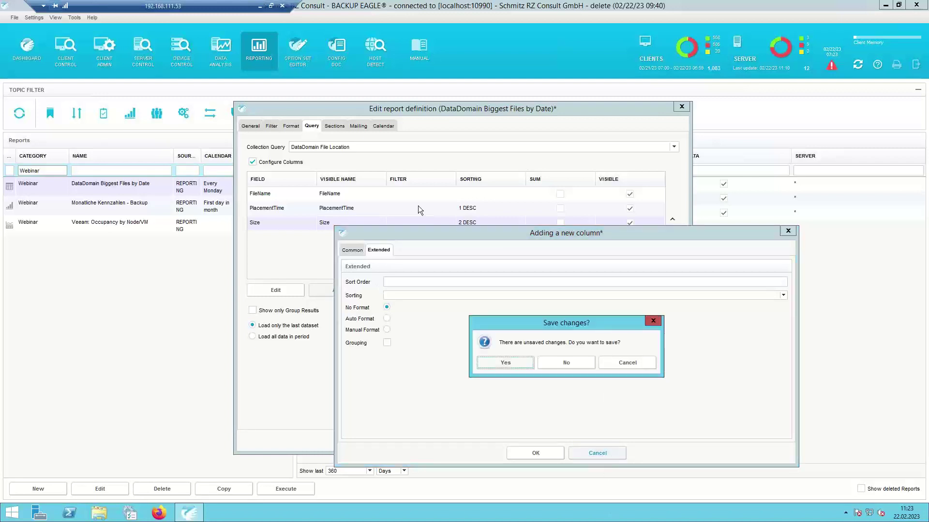
left_click(559, 360)
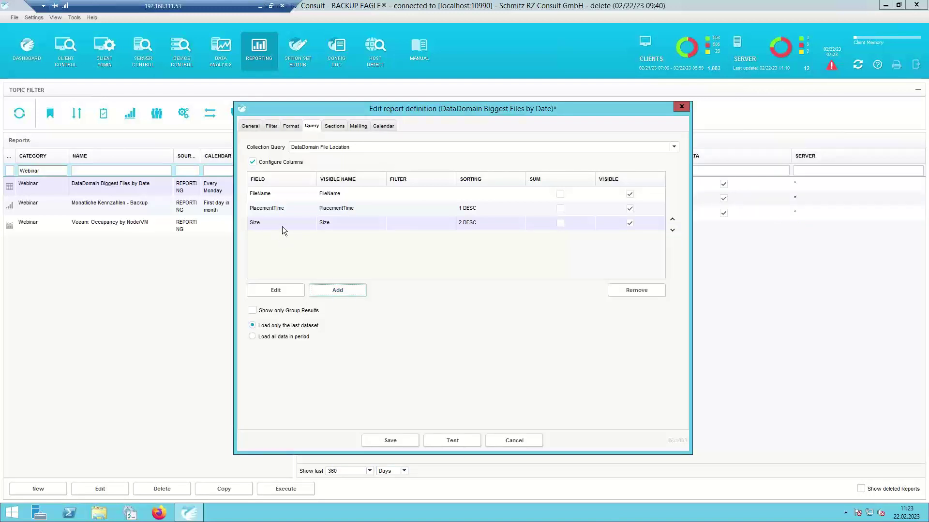
Try a manual GB format in the Size column's extended settings, and close the column without saving
double_click(344, 225)
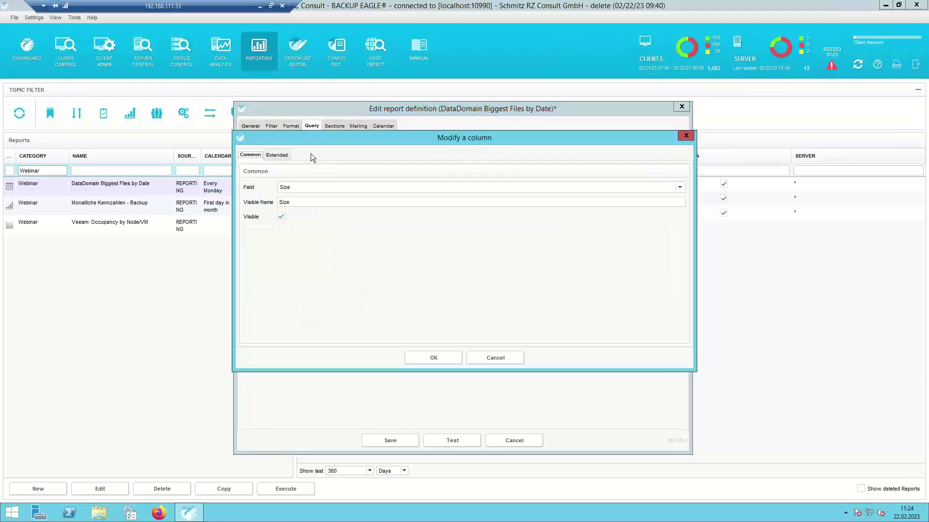
left_click(285, 156)
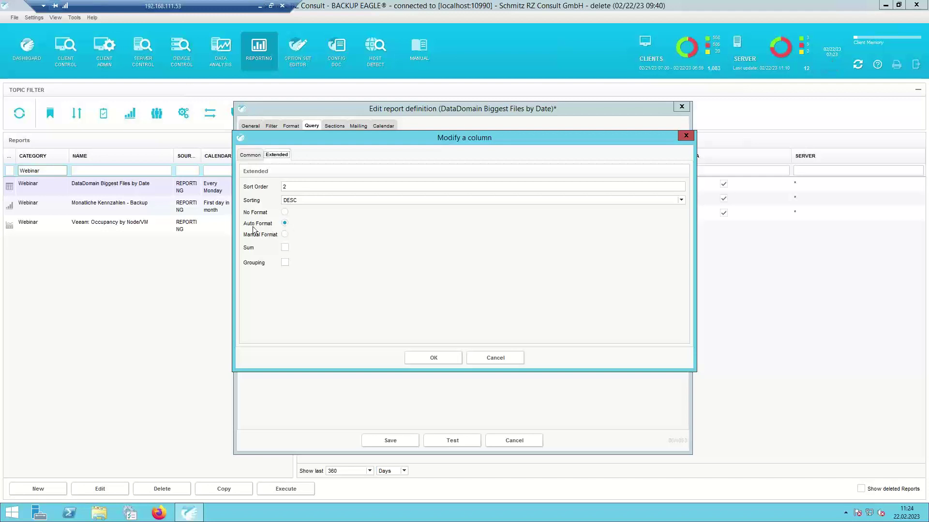
left_click(284, 239)
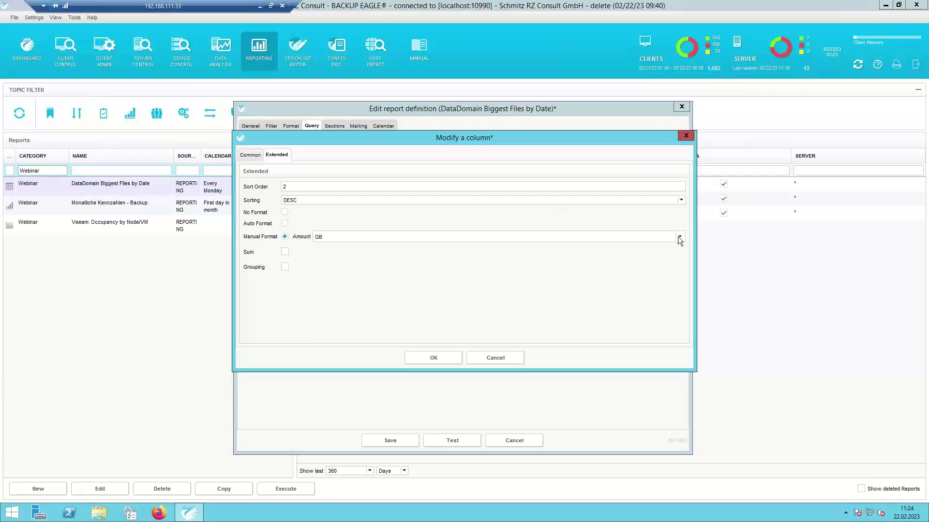
left_click(679, 236)
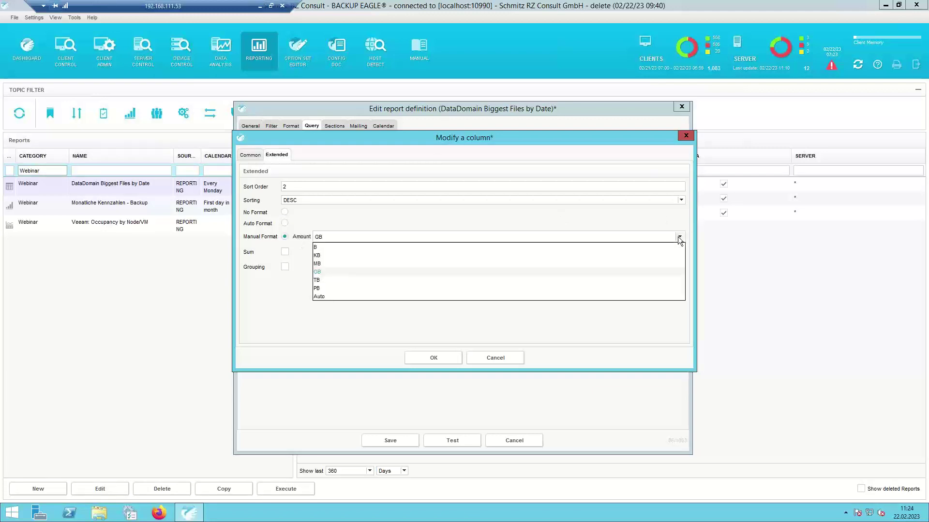
left_click(323, 271)
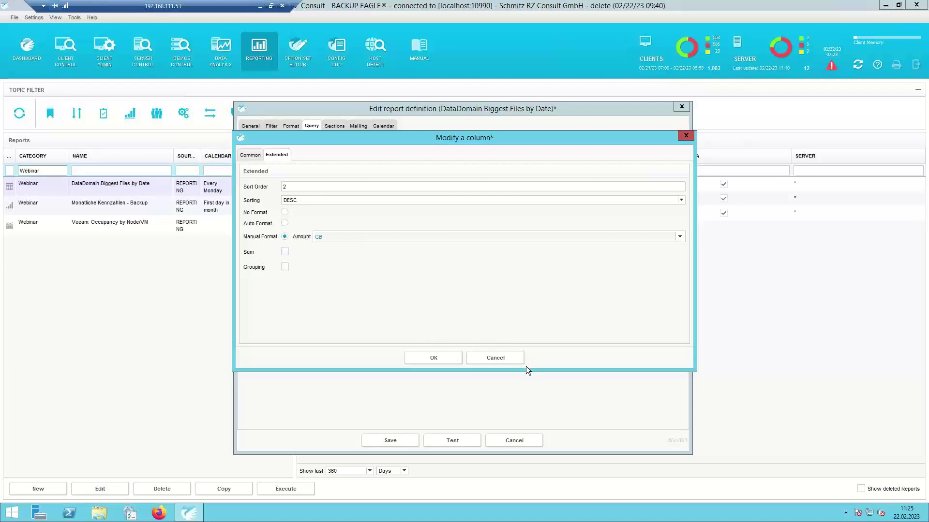
left_click(502, 356)
left_click(468, 264)
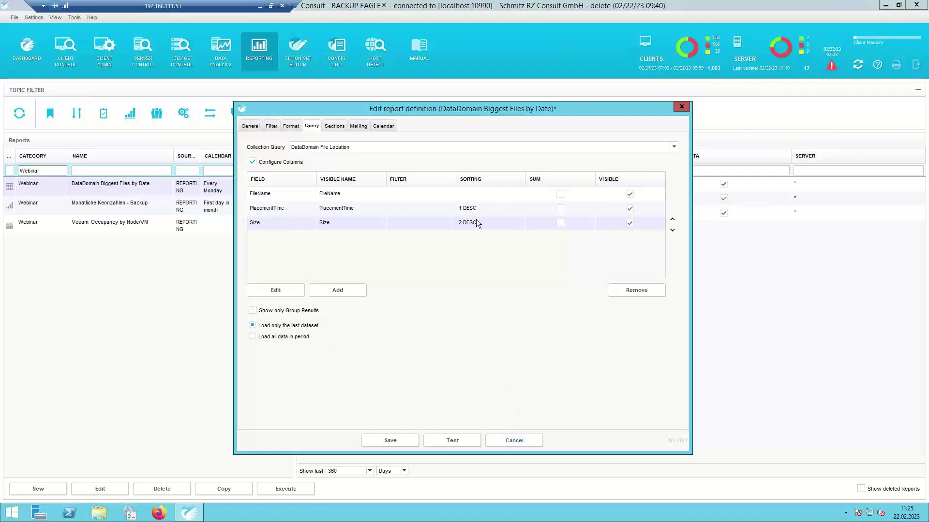
Close the report definition without saving and open the generated "DataDomain Biggest Files by Date" PDF in Adobe Acrobat Reader
left_click(507, 436)
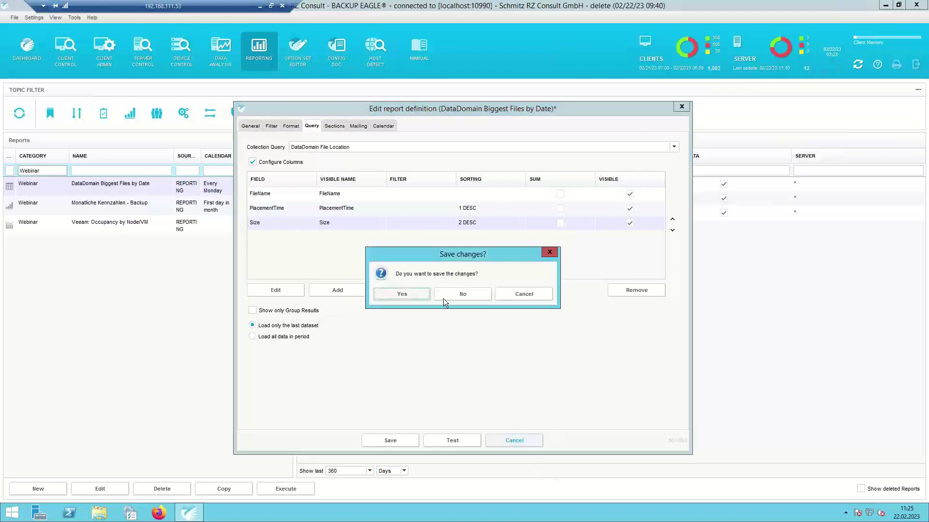
left_click(457, 289)
double_click(492, 212)
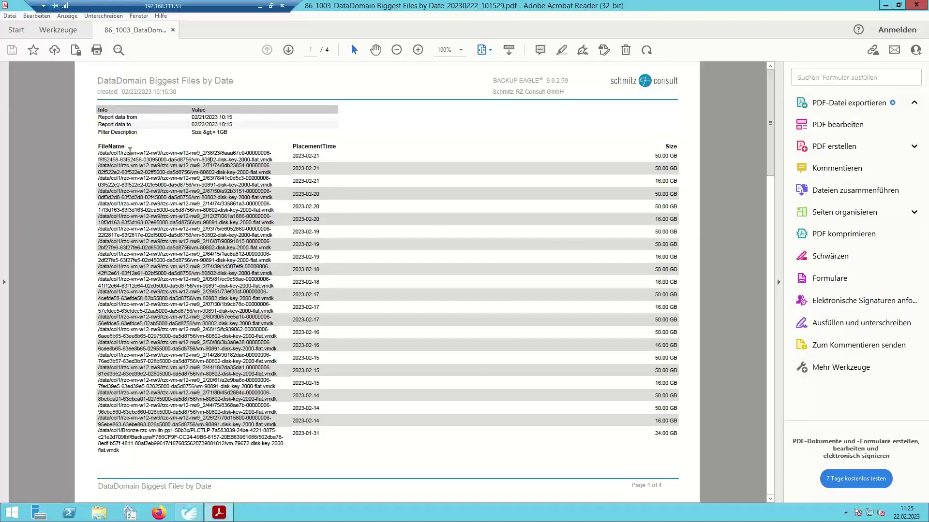
Examine the FileName and PlacementTime columns of the PDF report at fit-to-width size, highlighting the first entries
left_click_drag(98, 153, 268, 159)
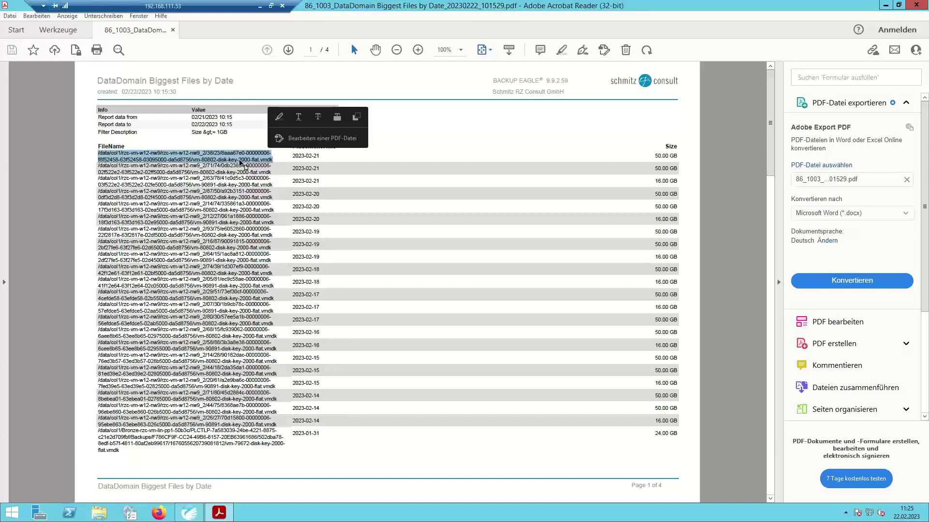
left_click(263, 222)
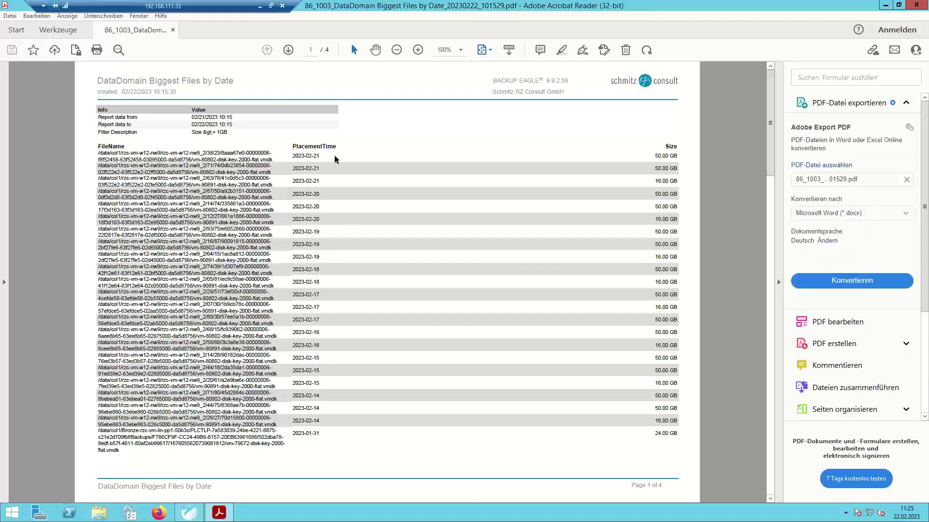
scroll(335, 159, "up", 2)
key("ctrl+2")
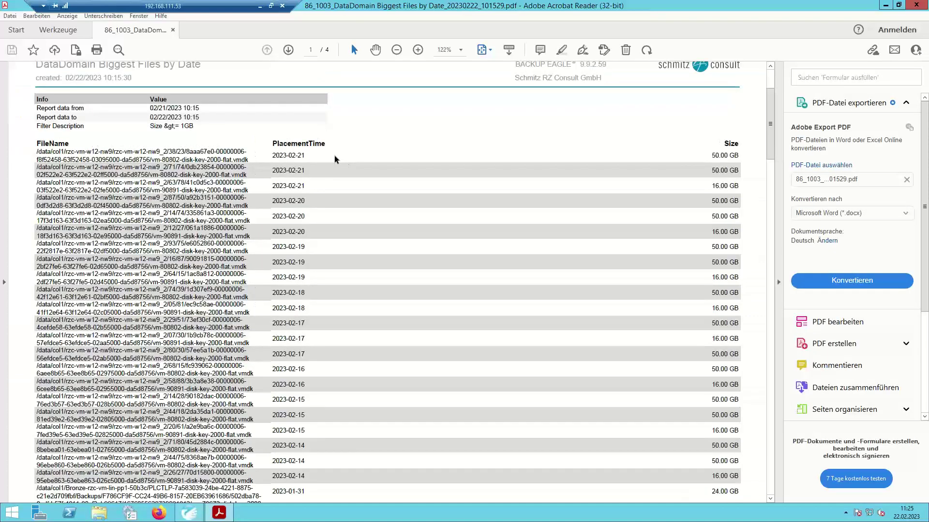
left_click_drag(272, 155, 307, 165)
double_click(279, 142)
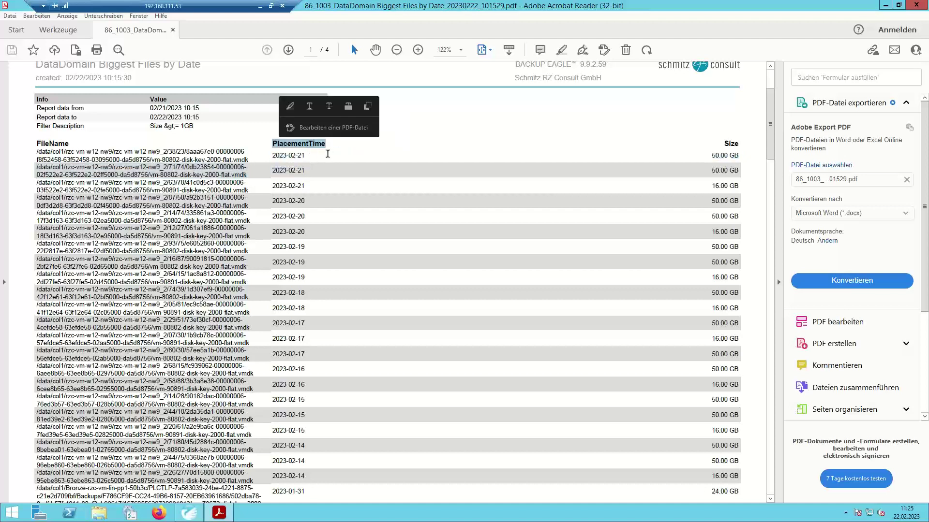
left_click(328, 154)
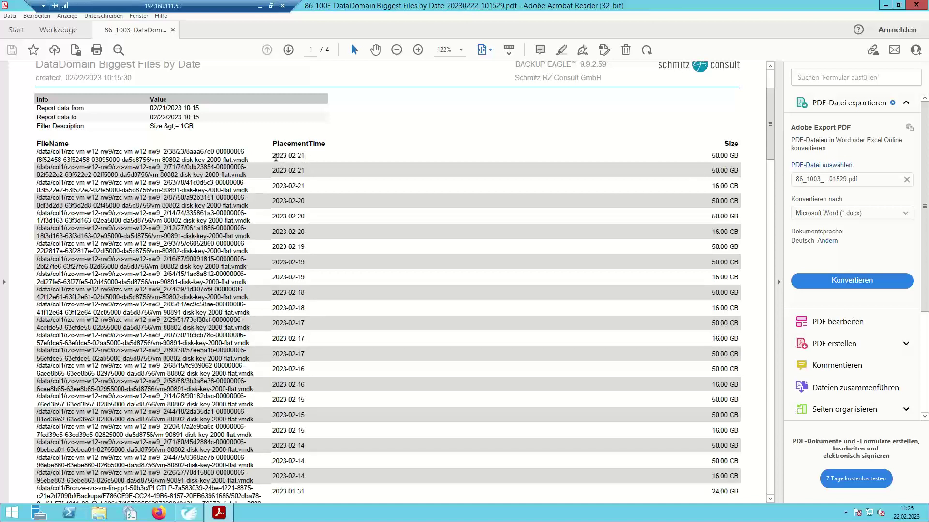
left_click_drag(272, 155, 305, 181)
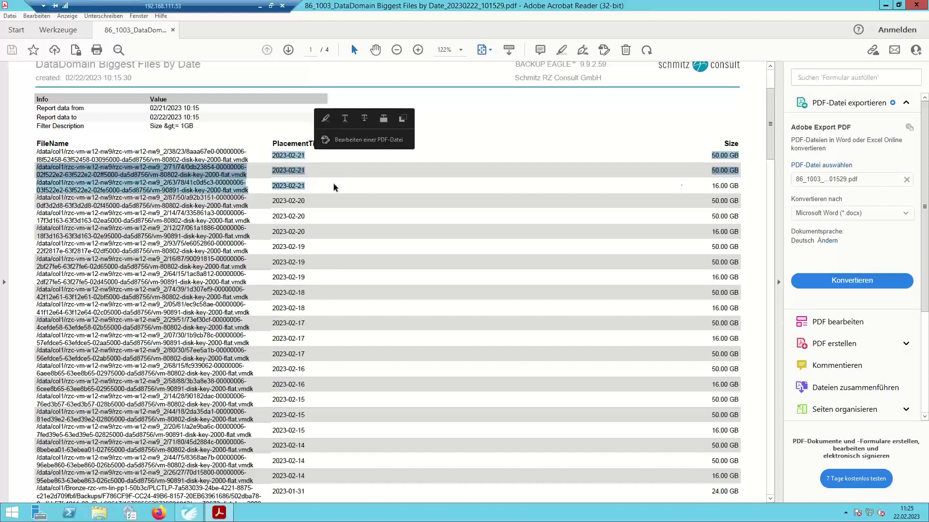
Examine the file sizes in the Size column and highlight the Filter Description row in the report header
left_click(713, 190)
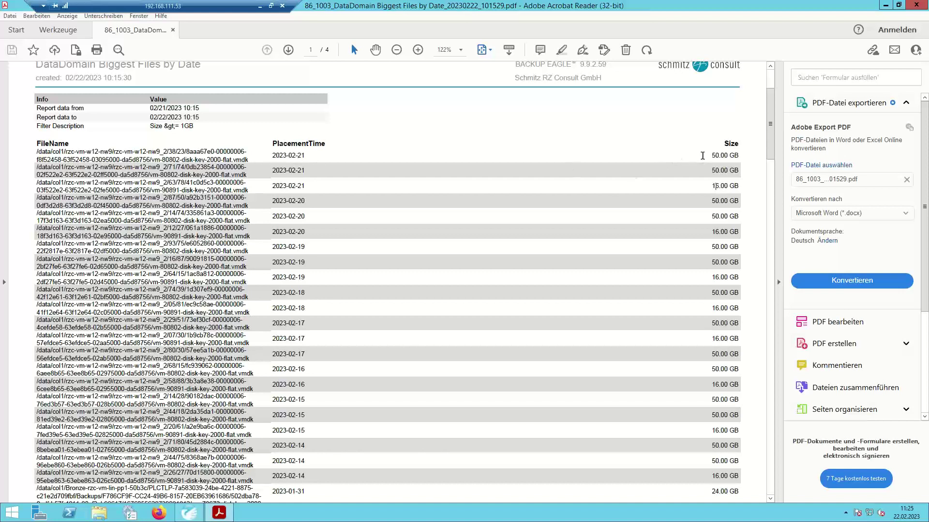
double_click(714, 186)
left_click(699, 190)
left_click_drag(40, 127, 198, 127)
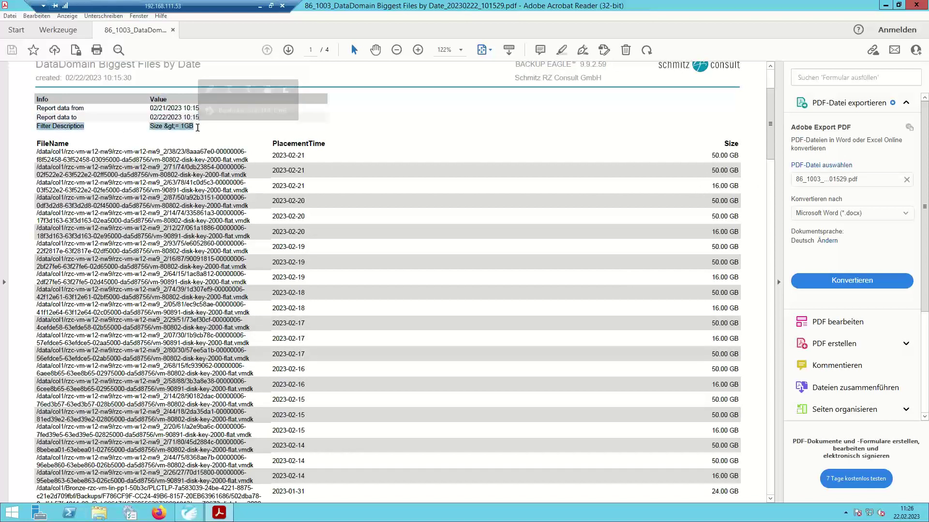
Review the first page of the PDF's file list down to its end, and close the PDF
left_click(197, 127)
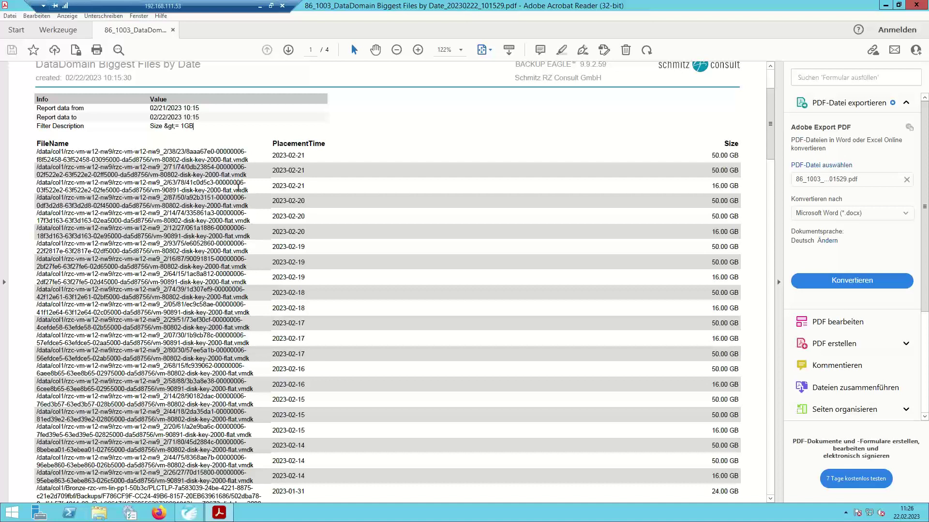
scroll(638, 170, "down", 2)
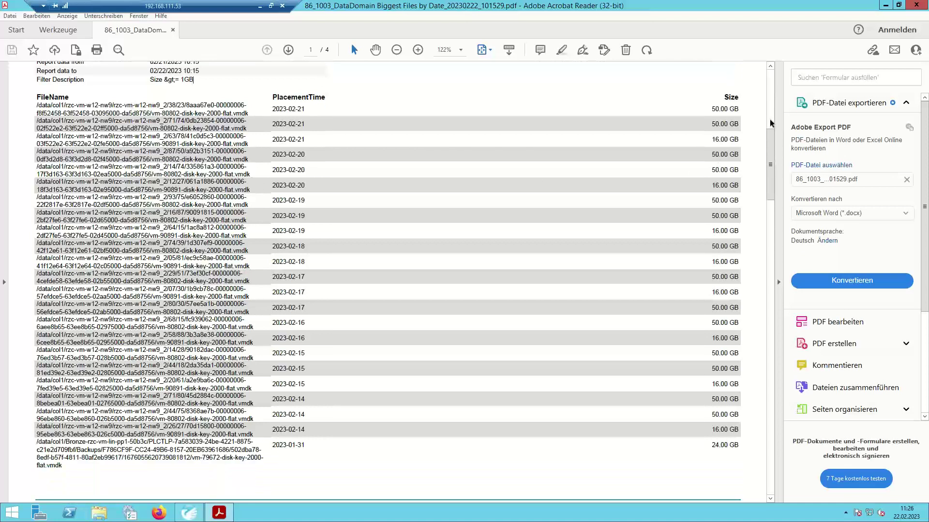
scroll(463, 187, "up", 2)
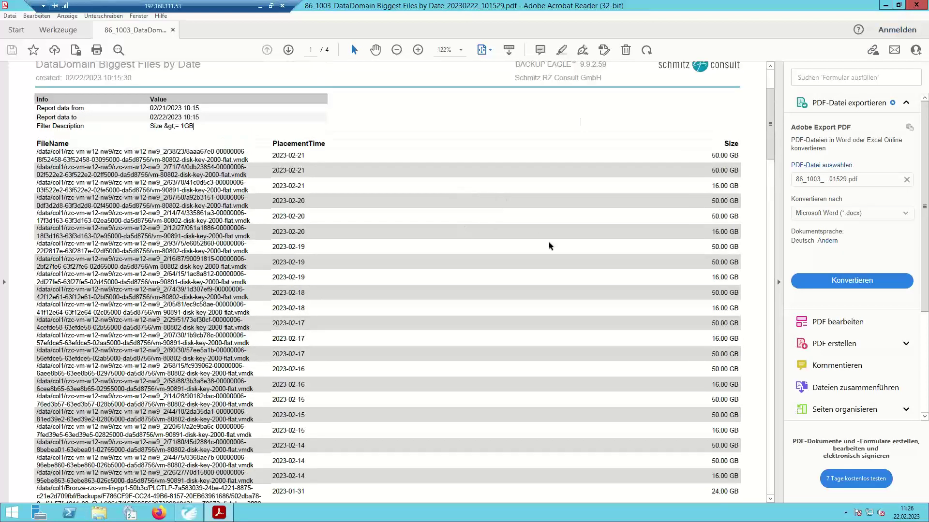
left_click(912, 6)
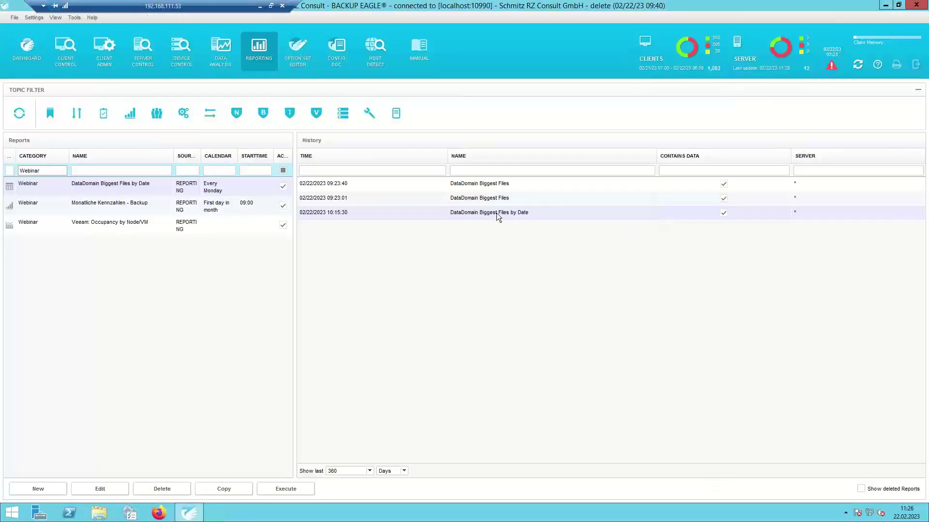
Open the "DataDomain Biggest Files by Date" report definition and make the FileName column of its query invisible
double_click(141, 182)
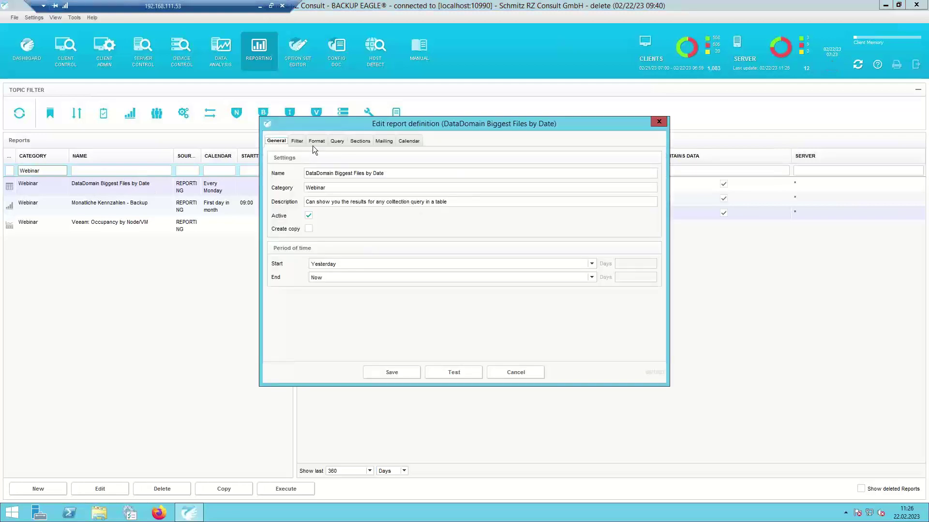
left_click(337, 140)
left_click(293, 210)
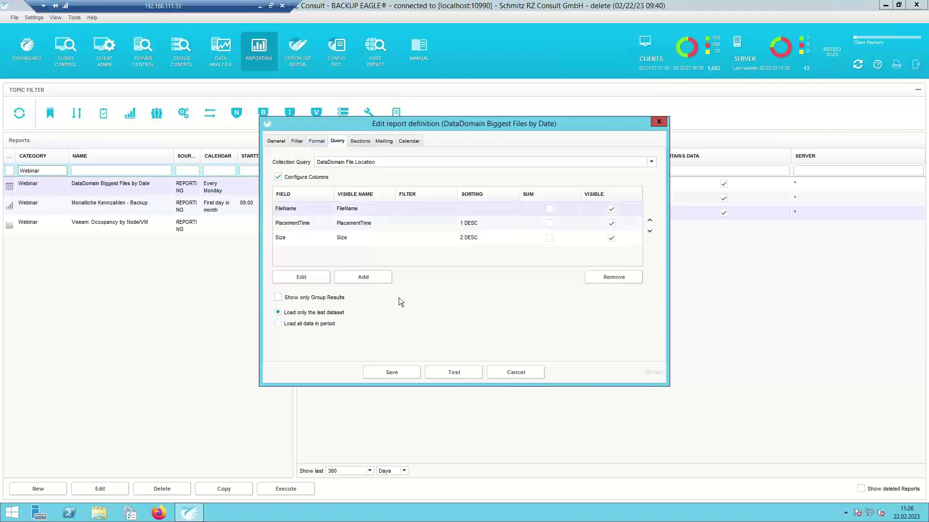
double_click(541, 214)
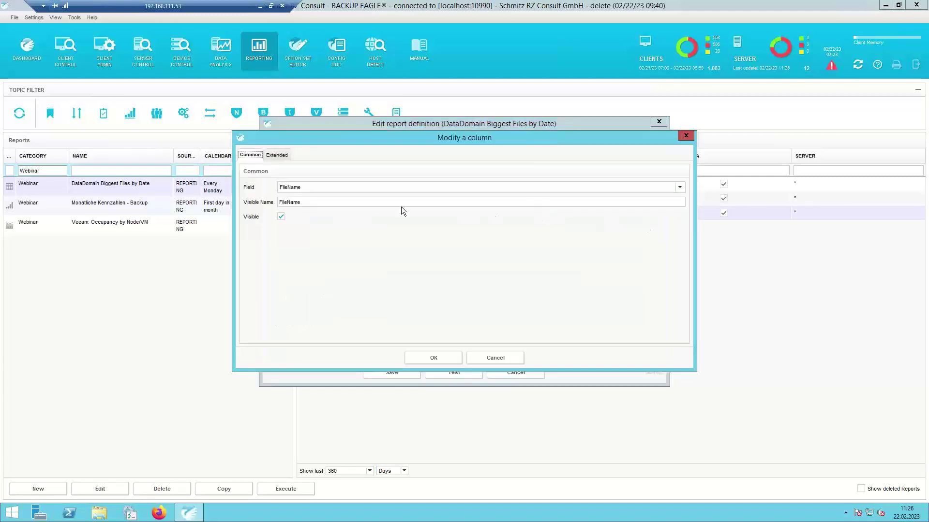
left_click(282, 217)
left_click(434, 358)
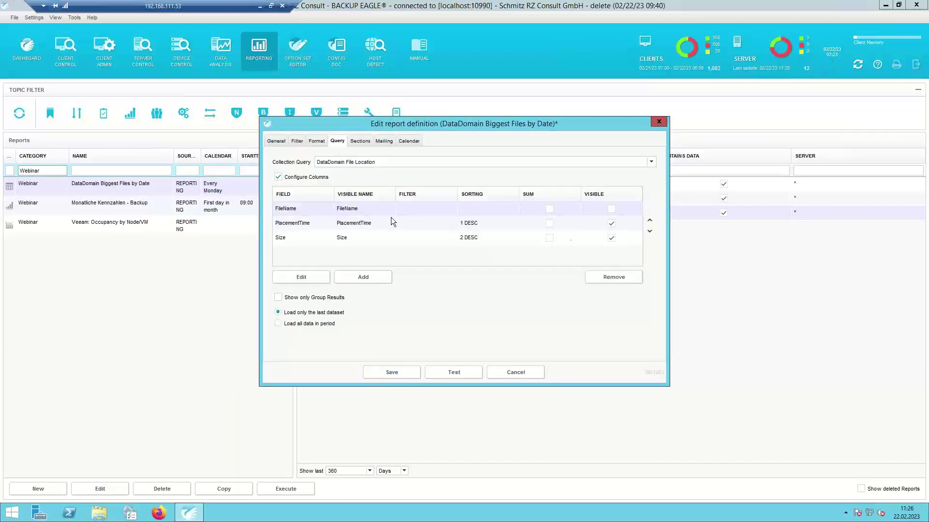
Test-run the report without the FileName column for the unchanged time period, view the generated PDF, and close it
left_click(445, 376)
left_click(435, 293)
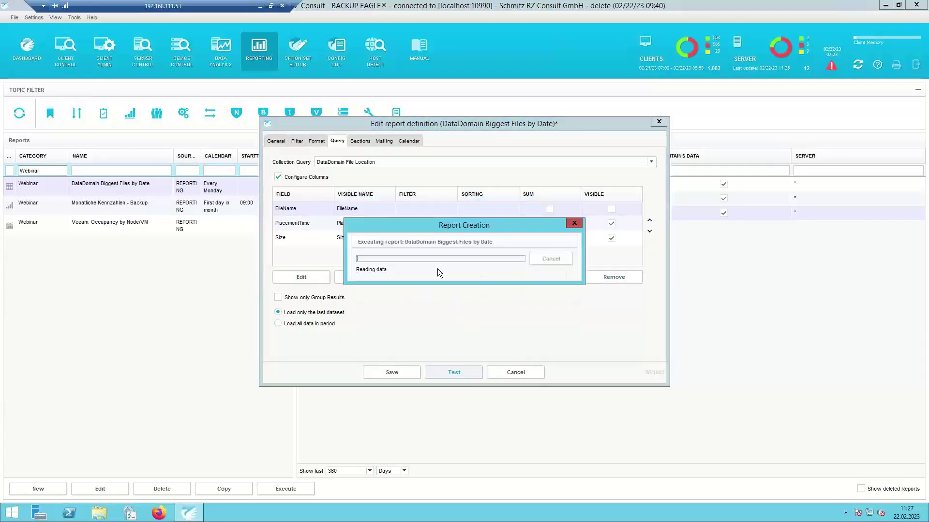
left_click(434, 268)
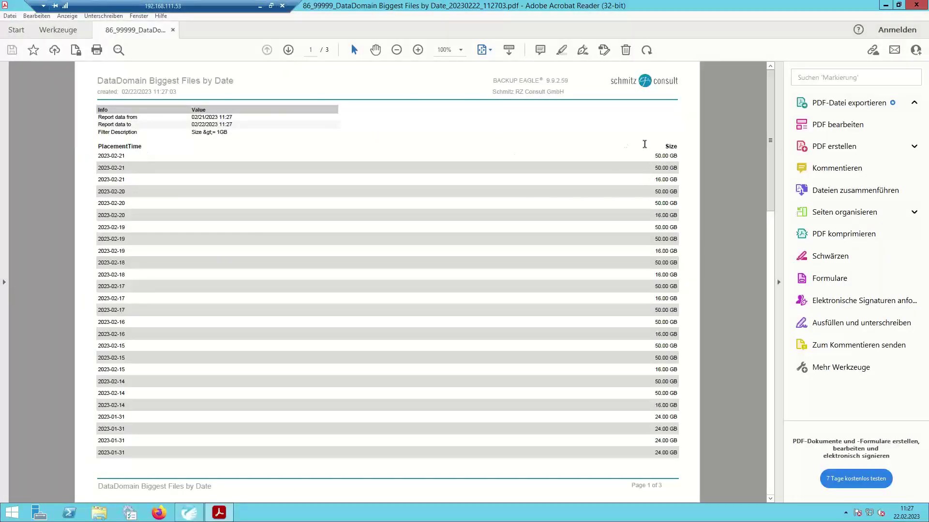
left_click(916, 6)
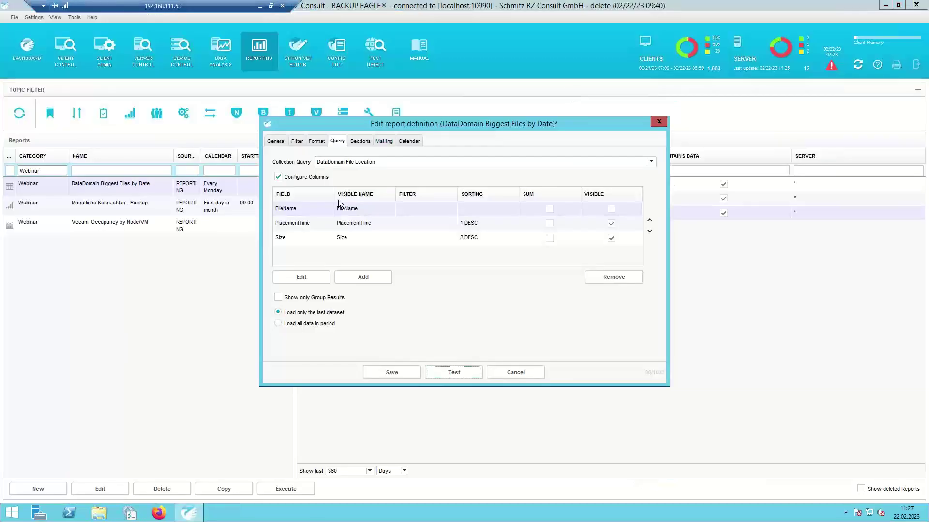
Make the FileName column visible again and set its visible name to "Test123"
double_click(314, 211)
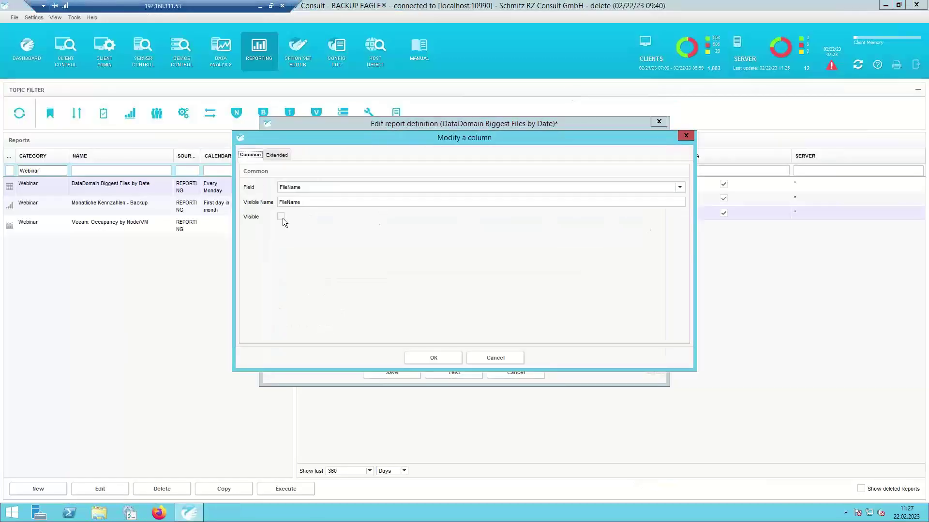
double_click(332, 202)
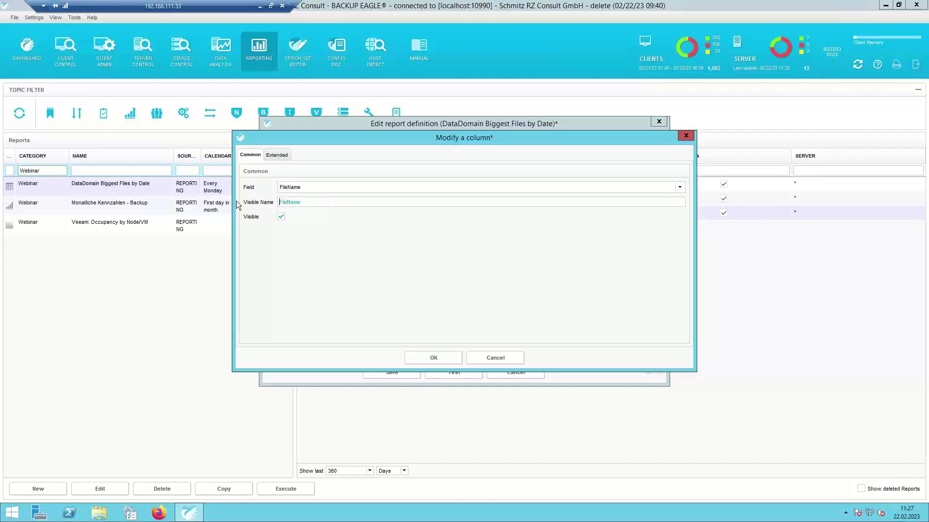
key("BackSpace")
type("Test123")
left_click(447, 358)
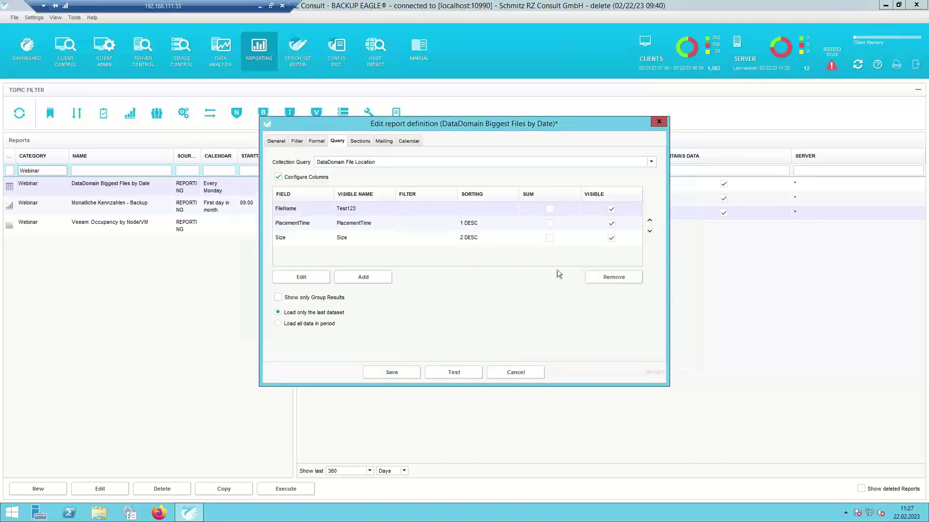
Test-run the report with the renamed column, check the first and last pages of the PDF, and close it
left_click(456, 374)
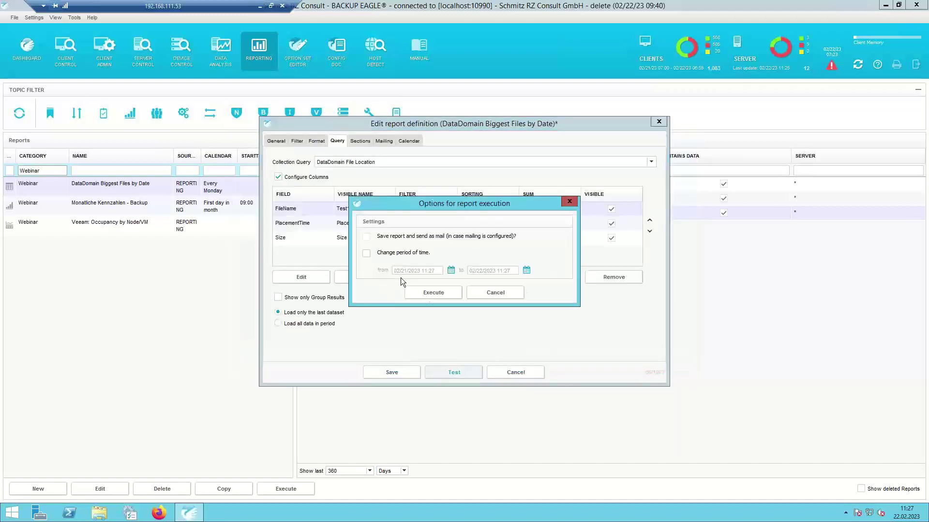
left_click(427, 293)
left_click(431, 268)
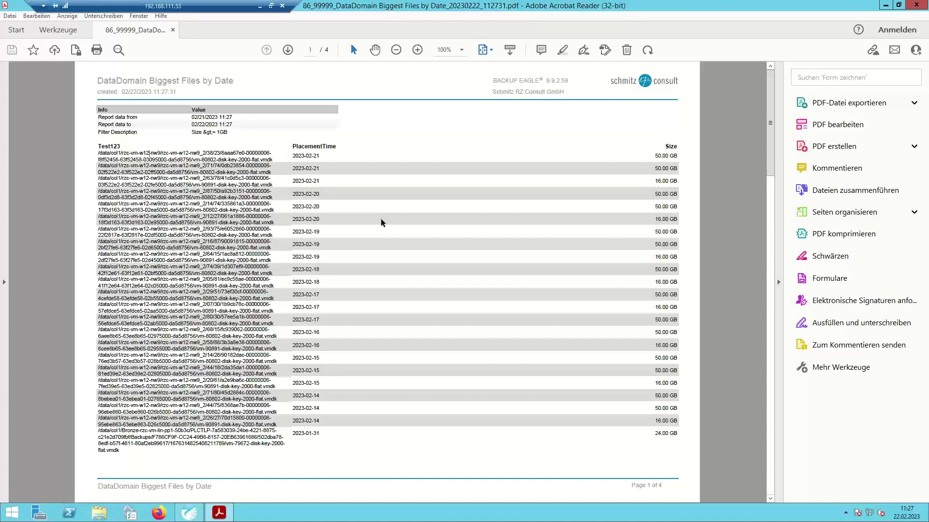
key("End")
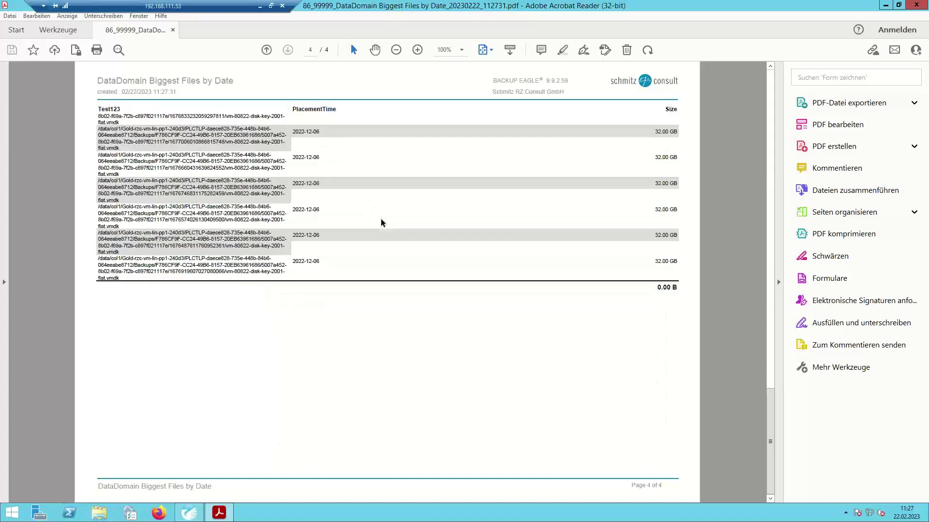
left_click(918, 7)
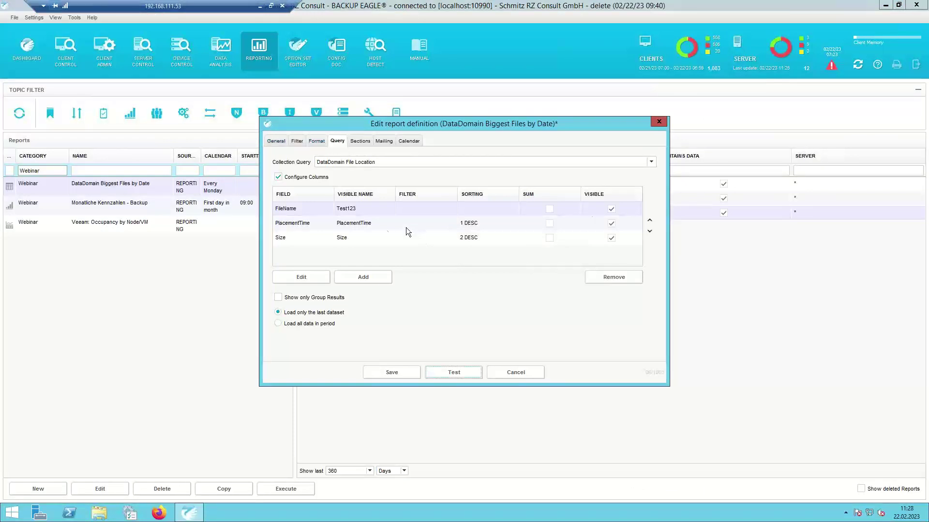
Close the "DataDomain Biggest Files by Date" report definition without saving the column changes
left_click(386, 227)
left_click(376, 236)
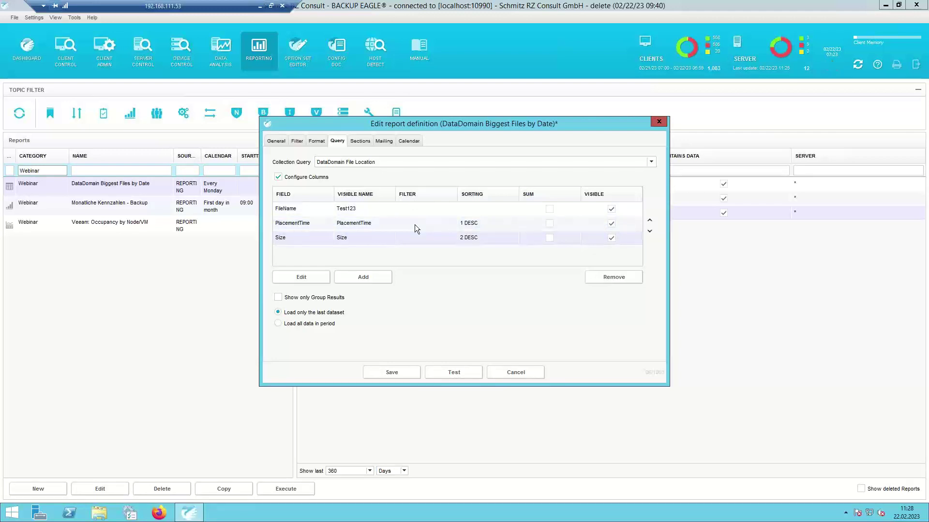
left_click(527, 373)
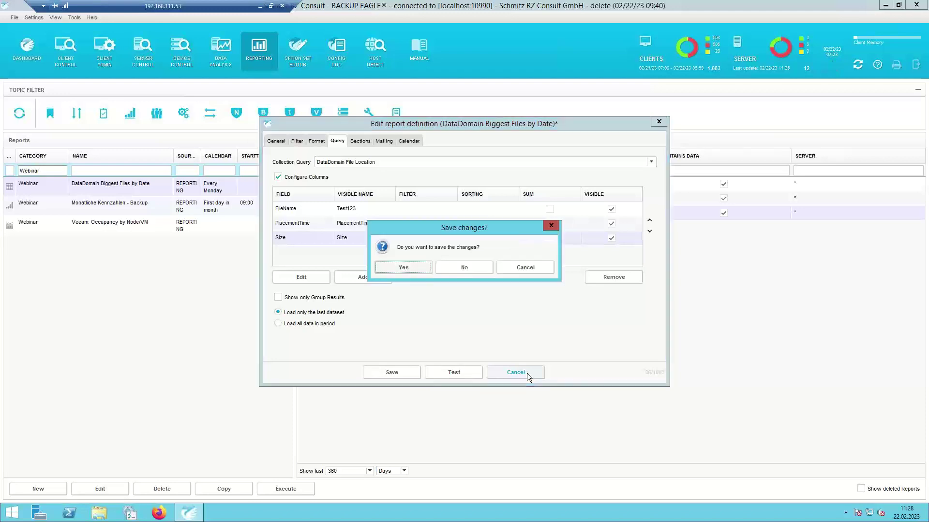
left_click(477, 272)
Open the "Monatliche Kennzahlen - Backup" report definition and examine the subreports it combines, with their time periods and filters
left_click(164, 210)
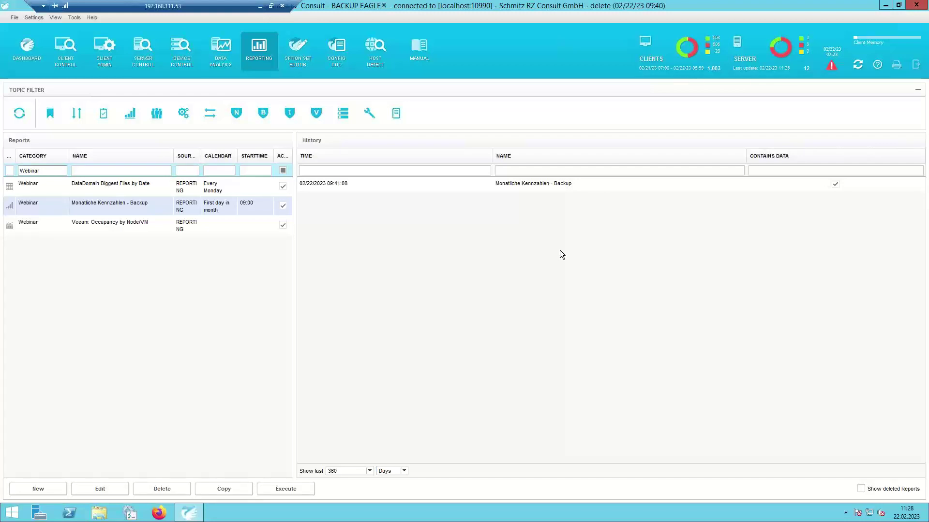
double_click(101, 209)
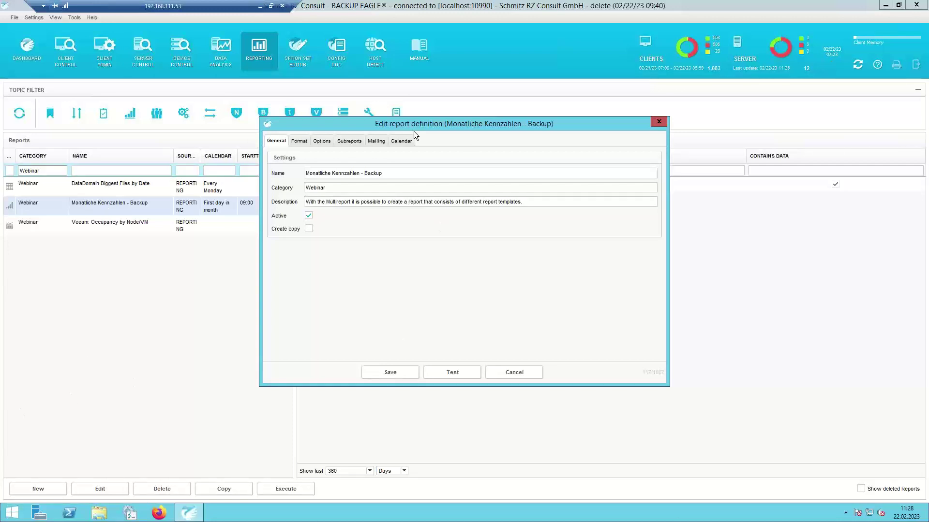
left_click(346, 141)
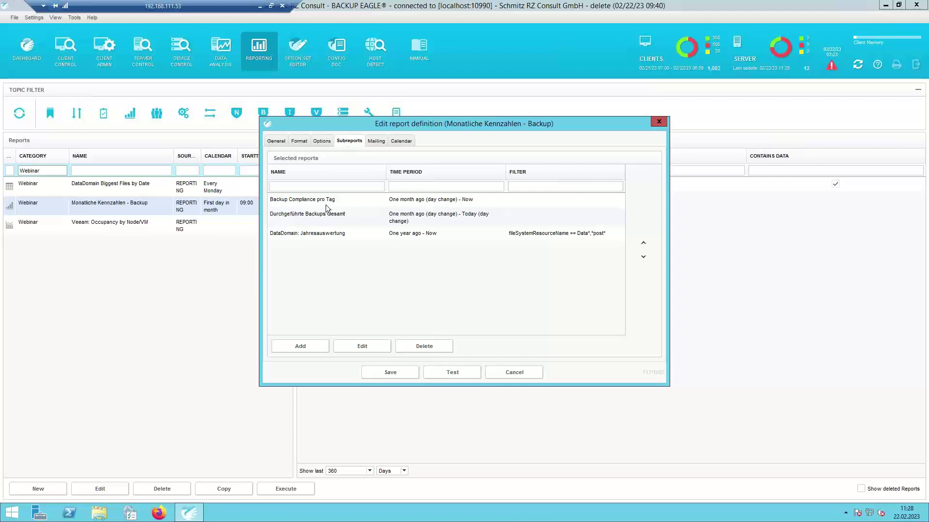
left_click(361, 199)
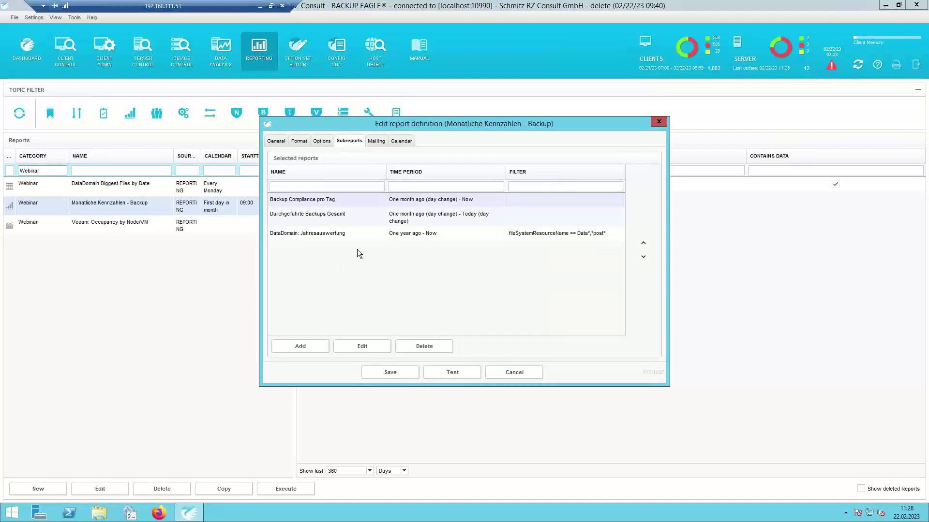
left_click(357, 220)
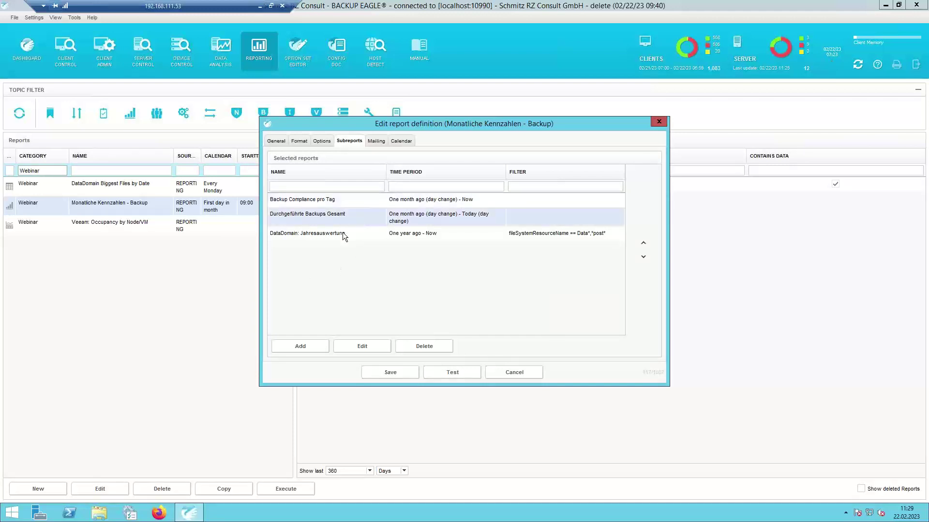
left_click(343, 232)
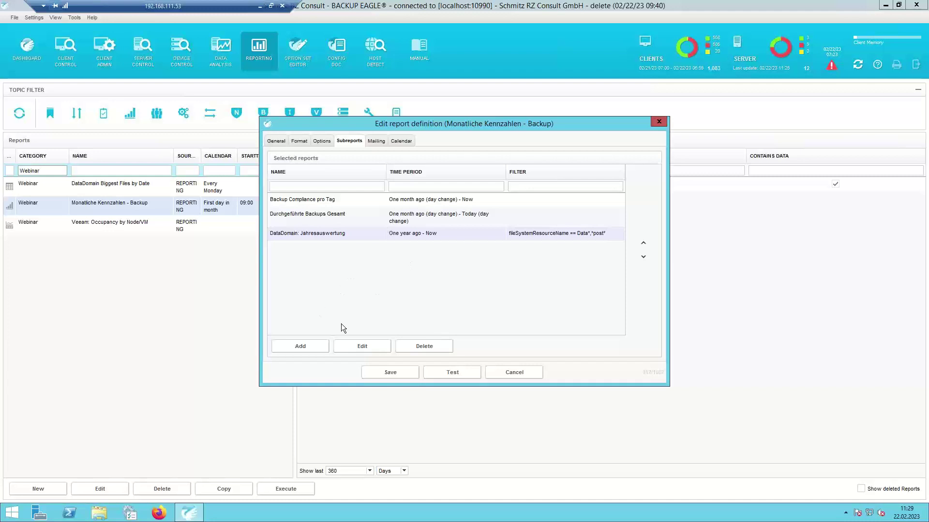
left_click(322, 218)
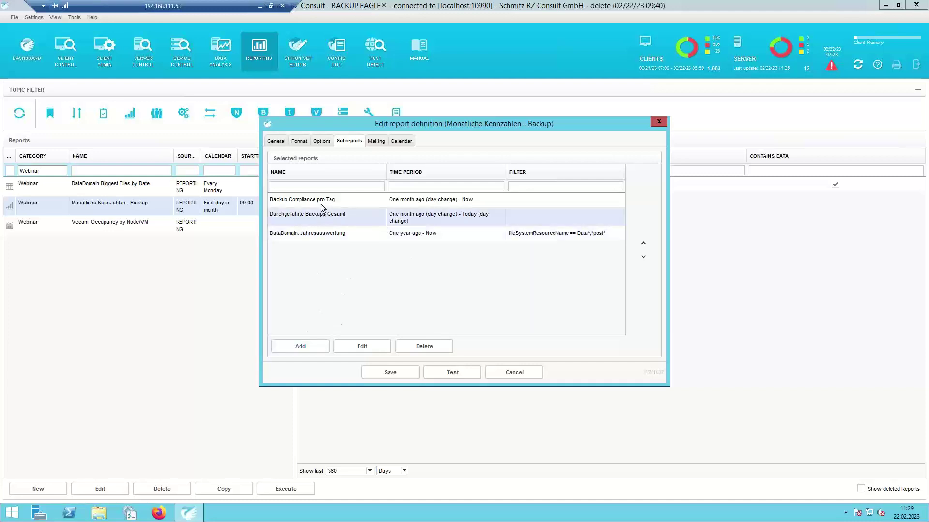
left_click(320, 204)
left_click(323, 218)
left_click(325, 234)
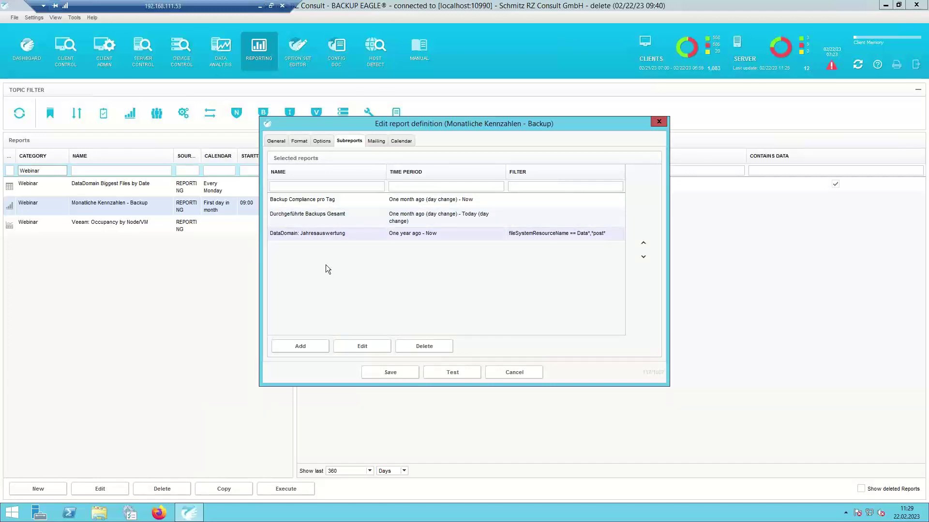
Add a subreport from the Backup/Restore template "Monthly backup runtimes per nodes/clients", keeping its default settings
left_click(297, 345)
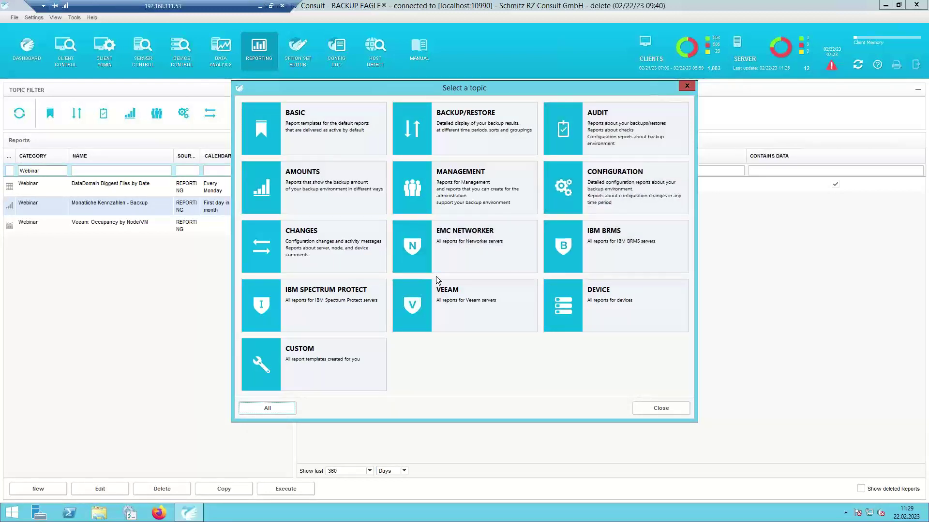
left_click(475, 138)
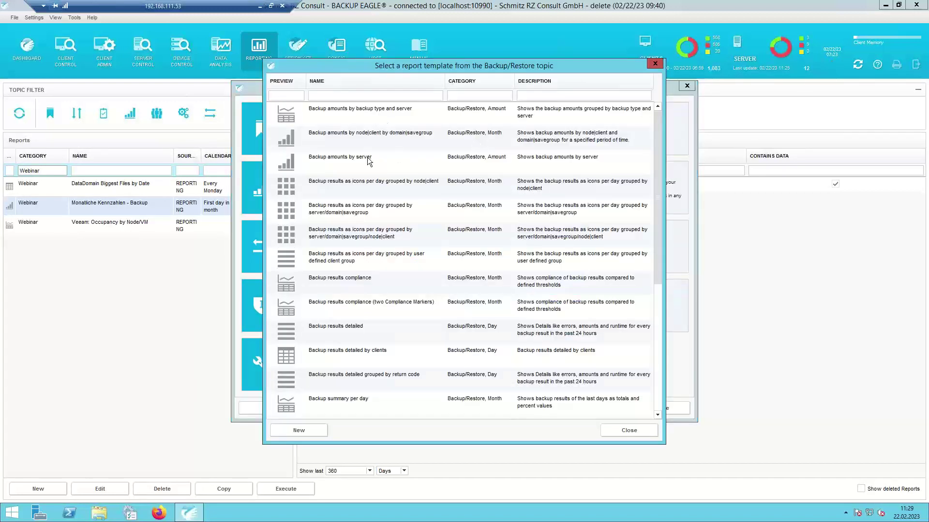
scroll(370, 163, "down", 4)
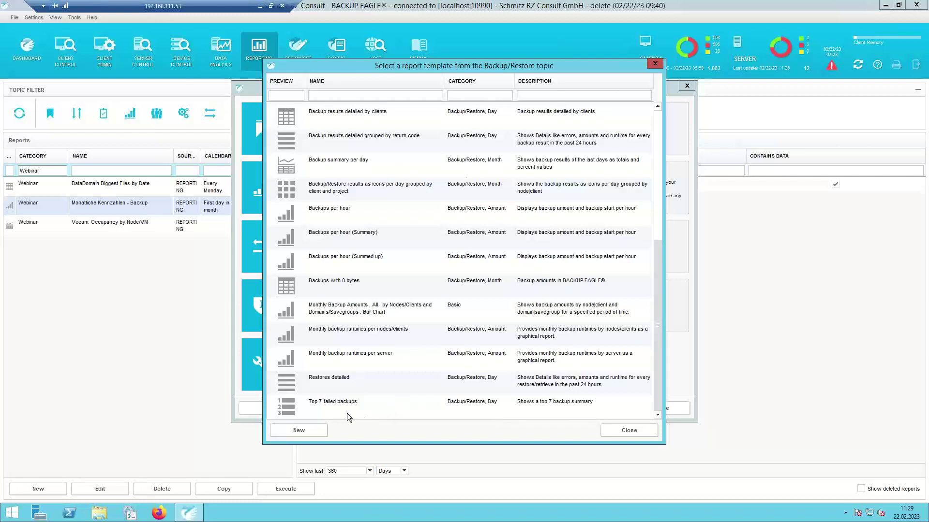
left_click(375, 339)
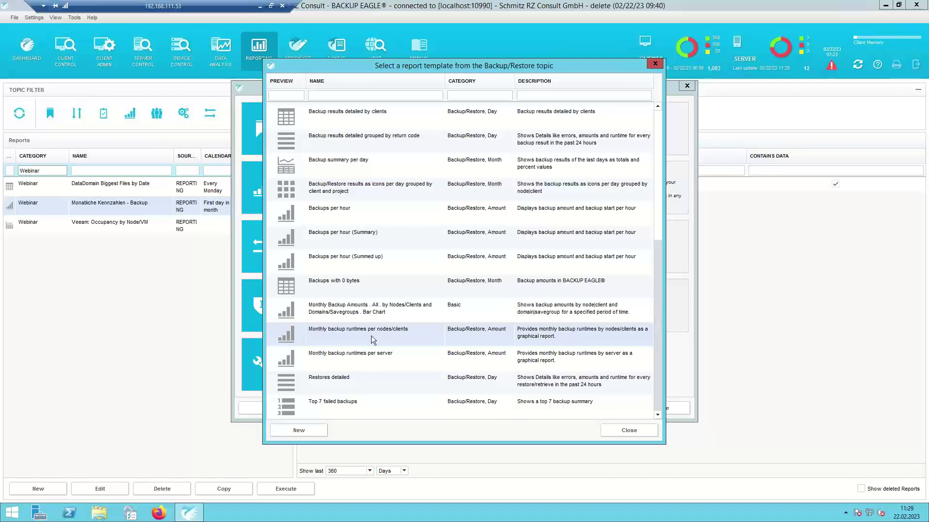
double_click(373, 340)
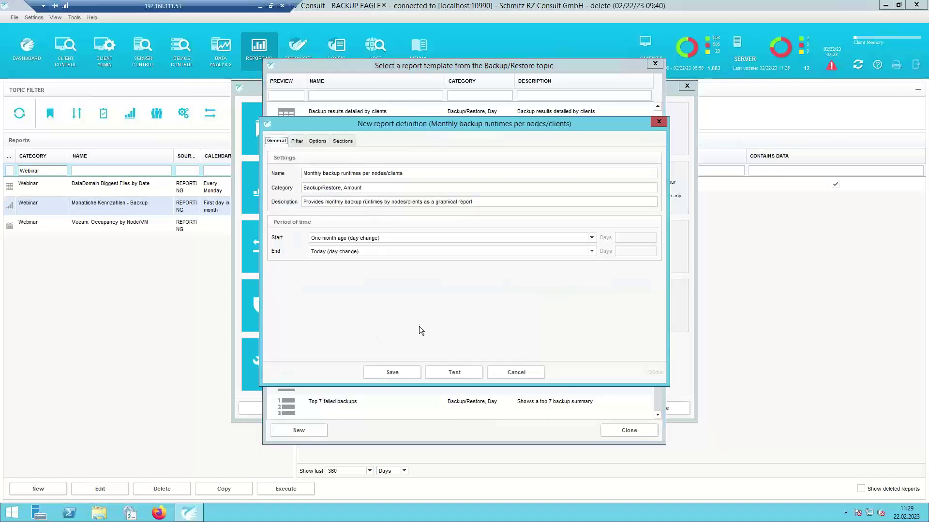
left_click(402, 372)
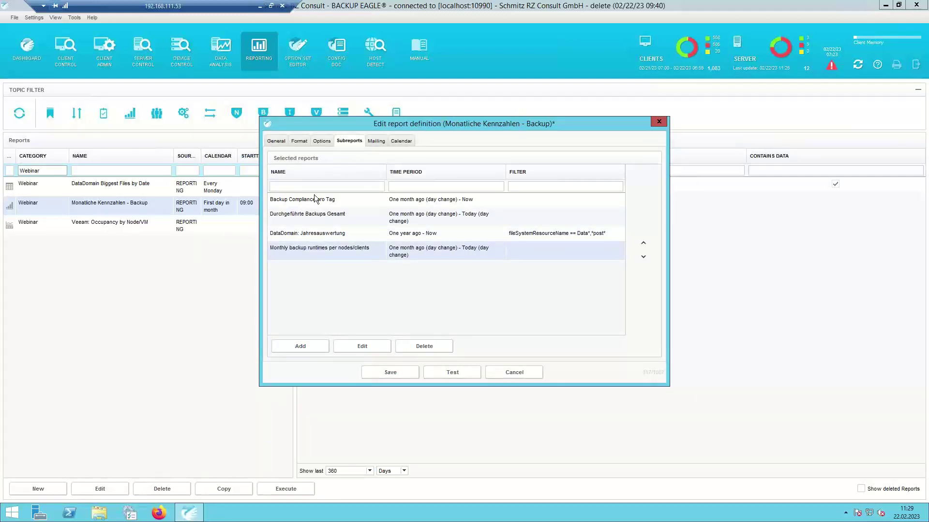
Delete the "Monthly backup runtimes per nodes/clients" subreport from the multireport
left_click(358, 256)
left_click(411, 346)
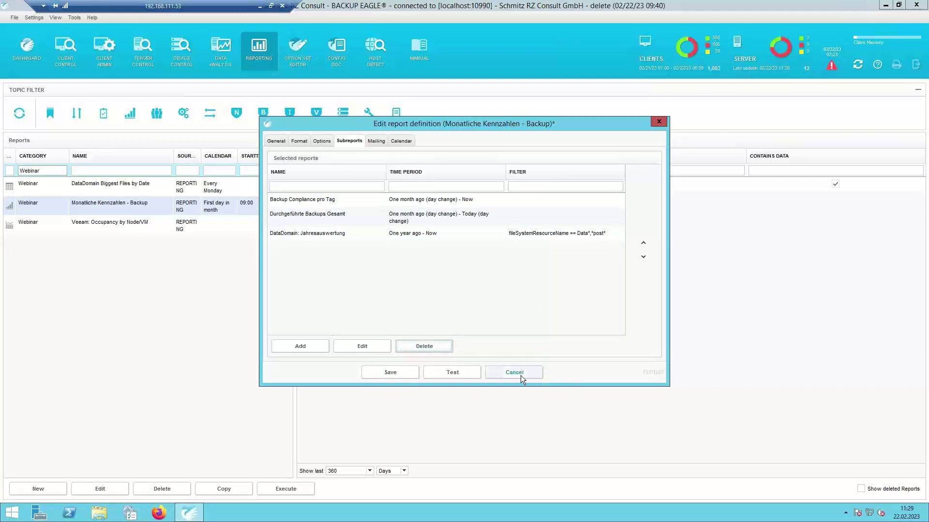
Examine the filter patterns and displayed sections of the "DataDomain: Jahresauswertung" subreport, leaving its definition unchanged
left_click(419, 203)
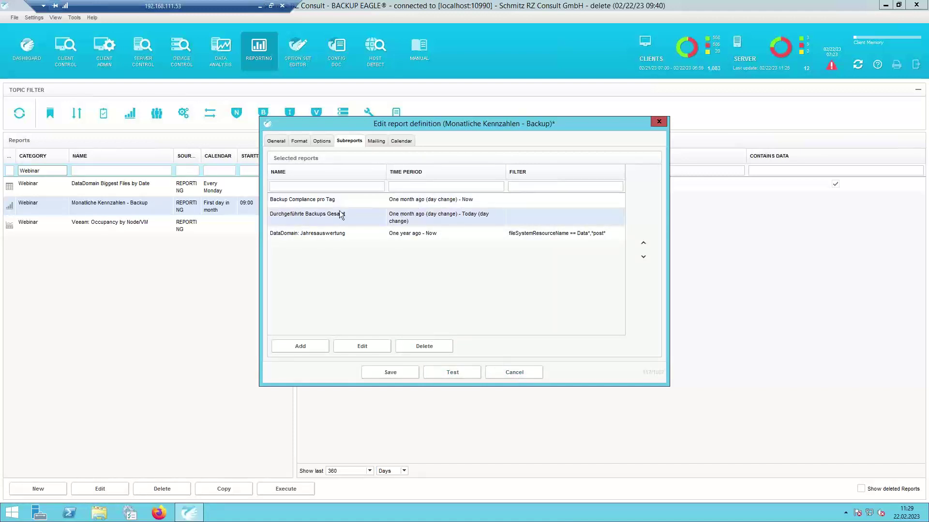
left_click(300, 201)
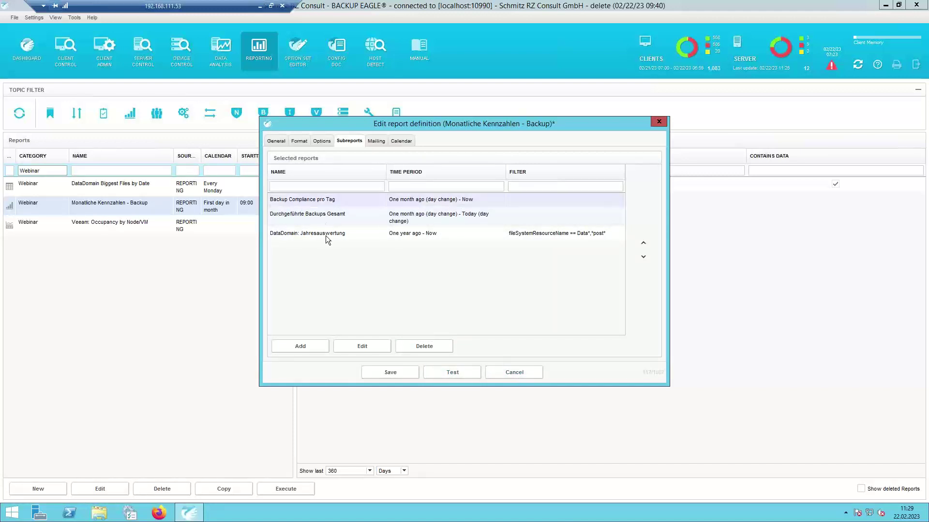
double_click(335, 234)
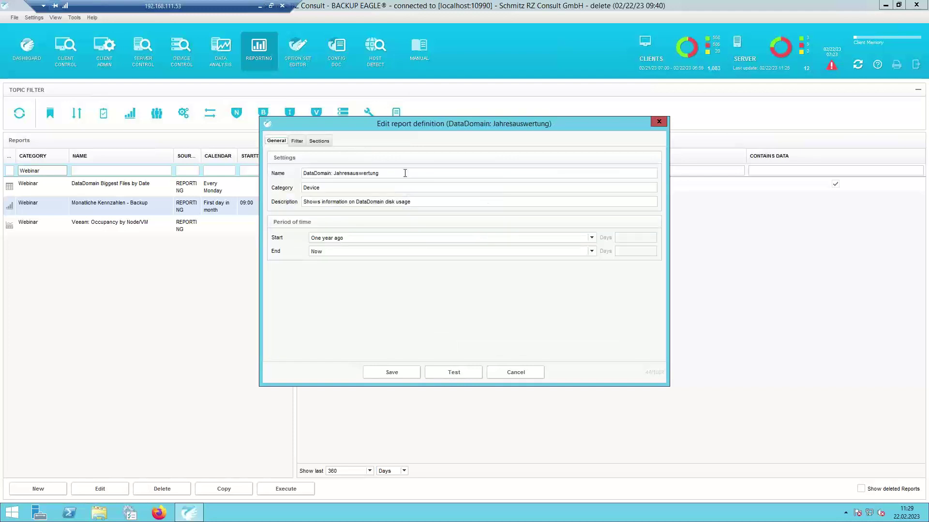
left_click(298, 141)
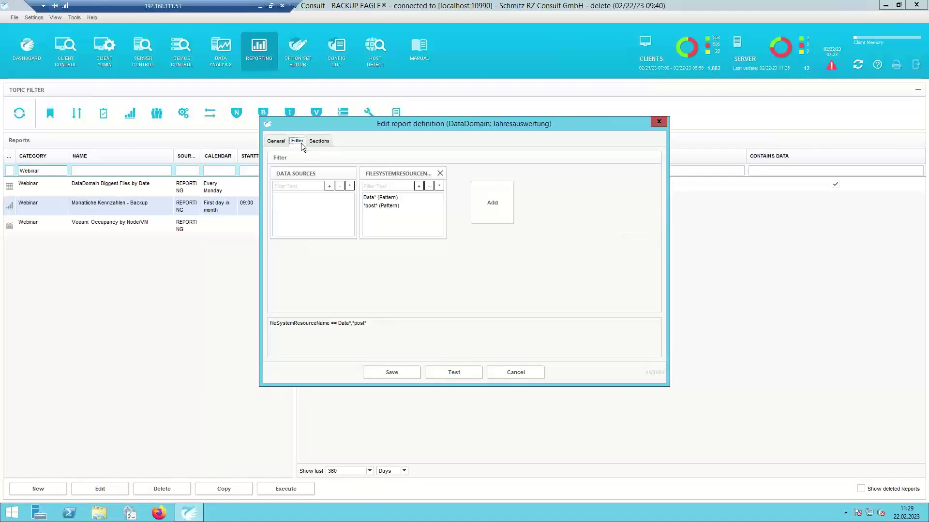
left_click(328, 141)
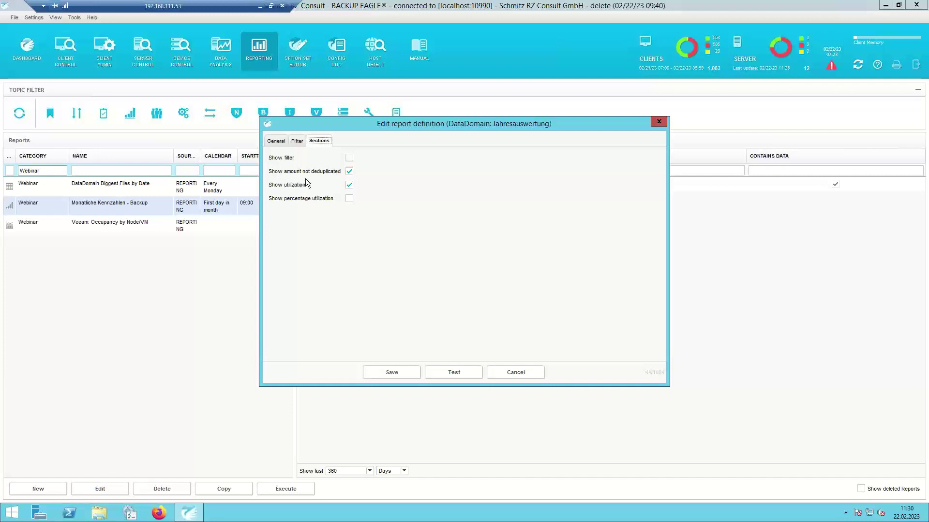
left_click(522, 377)
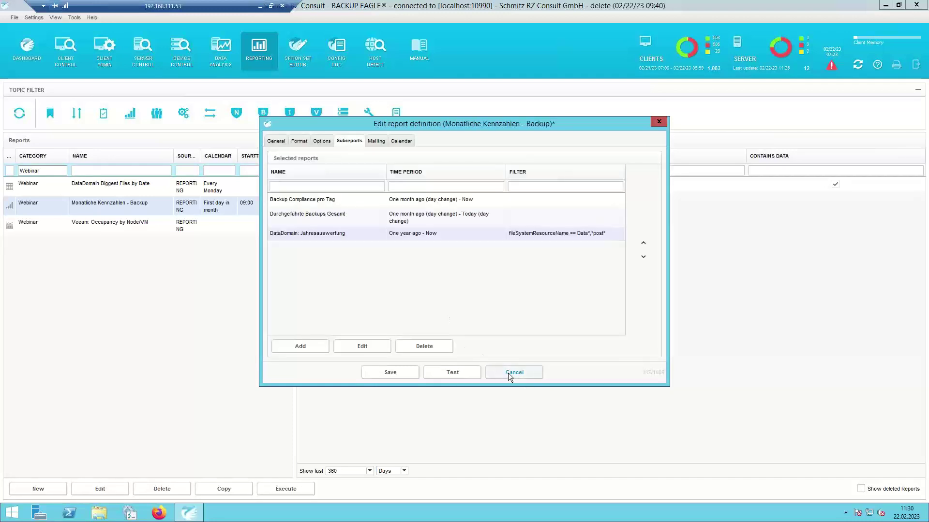
Close the multireport definition without saving and open the generated "Monatliche Kennzahlen - Backup" report from the history
left_click(508, 373)
left_click(465, 269)
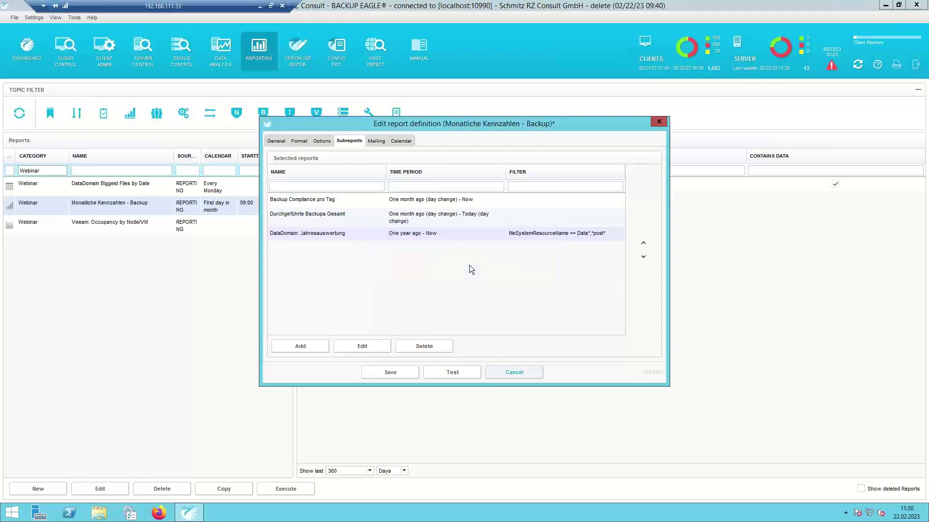
double_click(340, 185)
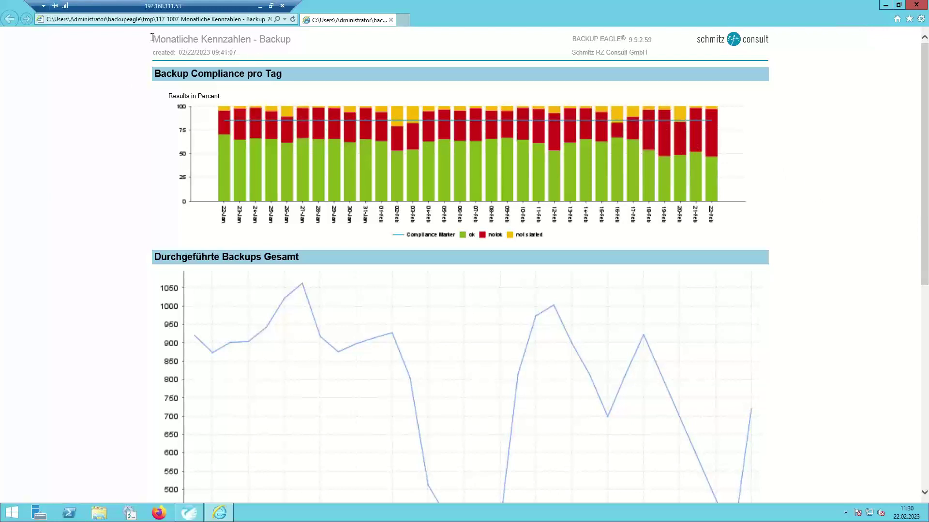
Examine the report's compliance, total backups and DataDomain yearly charts from beginning to end, and close the report
left_click_drag(152, 39, 319, 43)
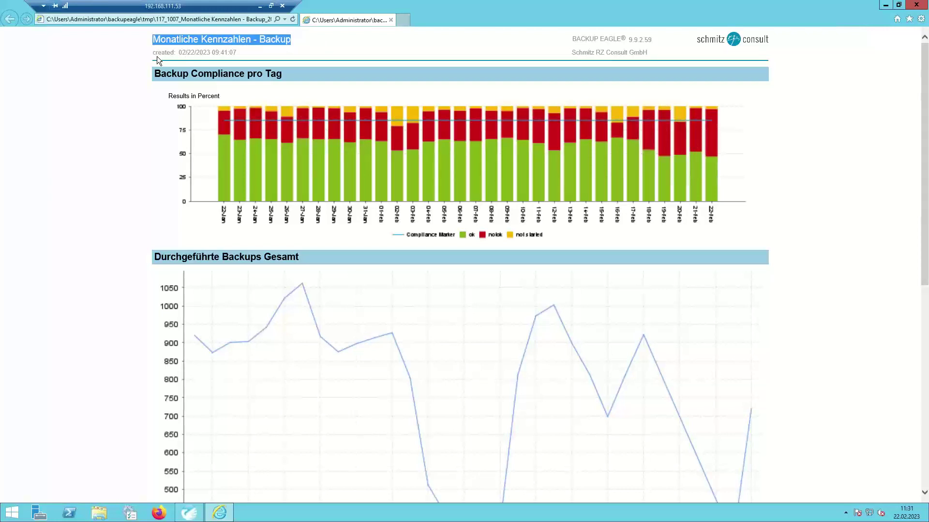
left_click(144, 70)
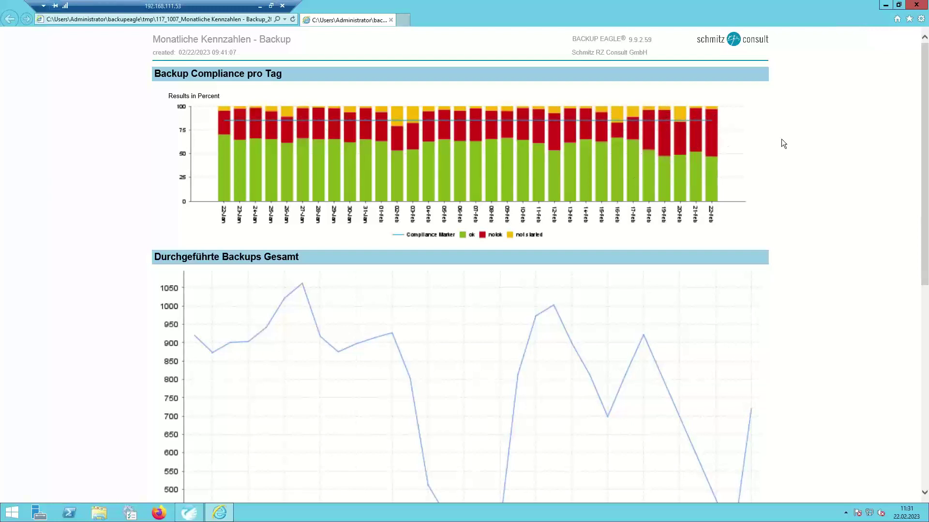
scroll(864, 218, "down", 2)
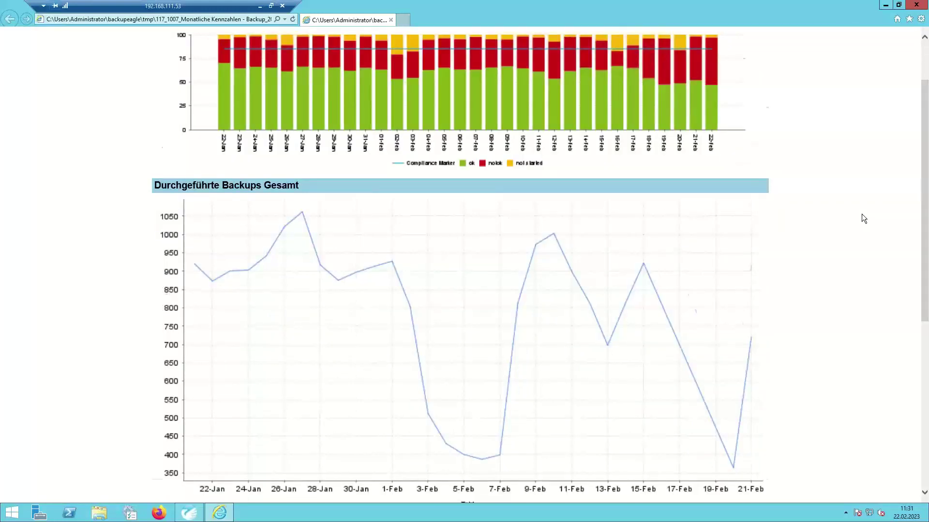
scroll(863, 218, "down", 4)
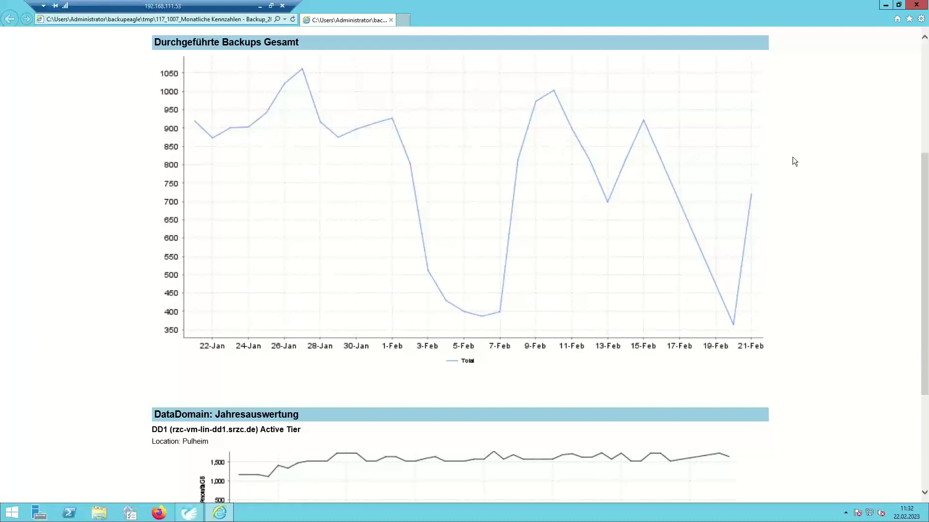
scroll(788, 159, "down", 4)
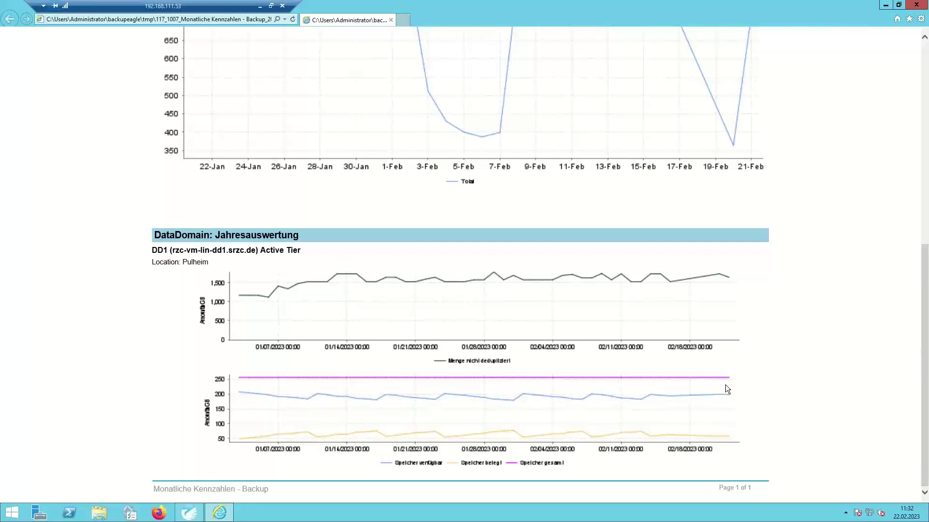
scroll(772, 318, "up", 8)
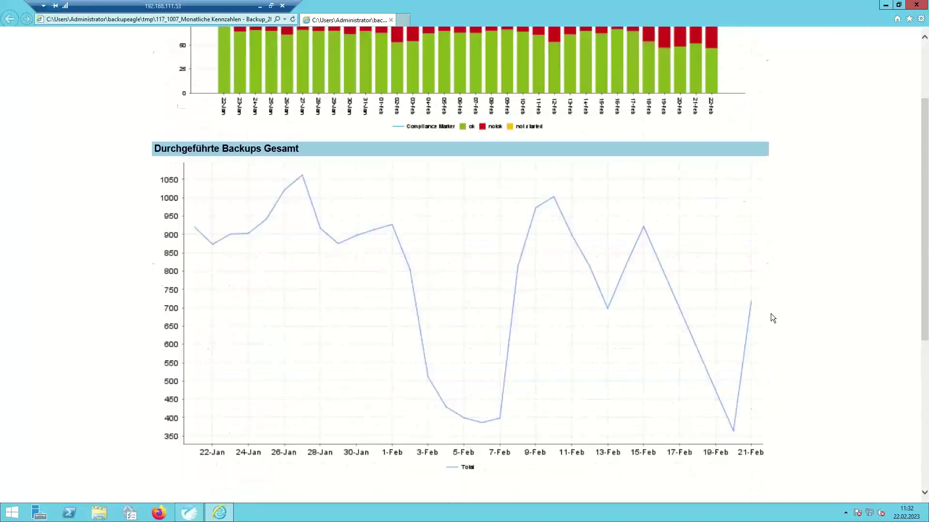
scroll(549, 400, "down", 7)
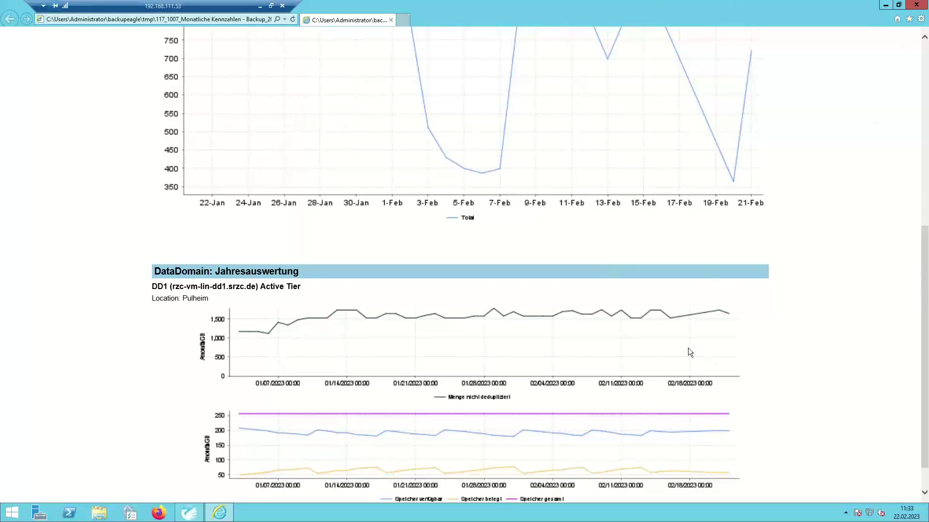
scroll(688, 348, "down", 1)
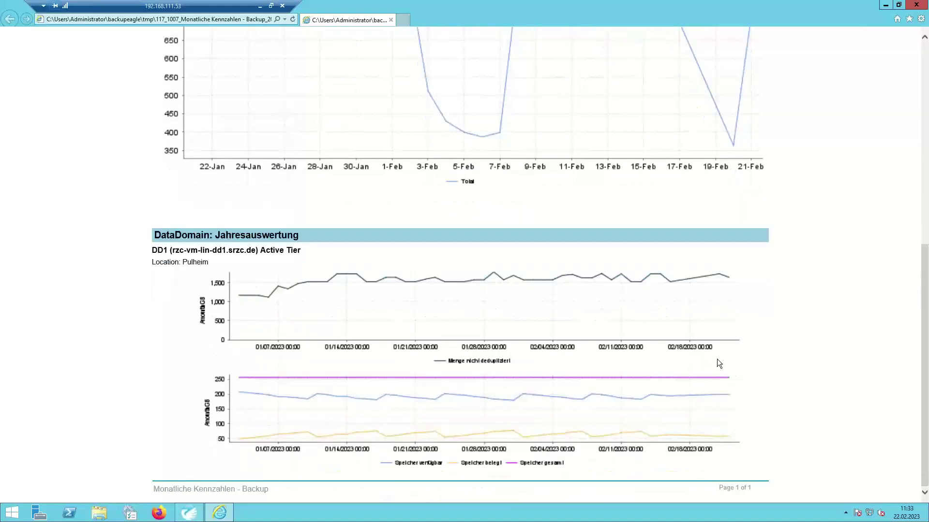
scroll(717, 358, "up", 10)
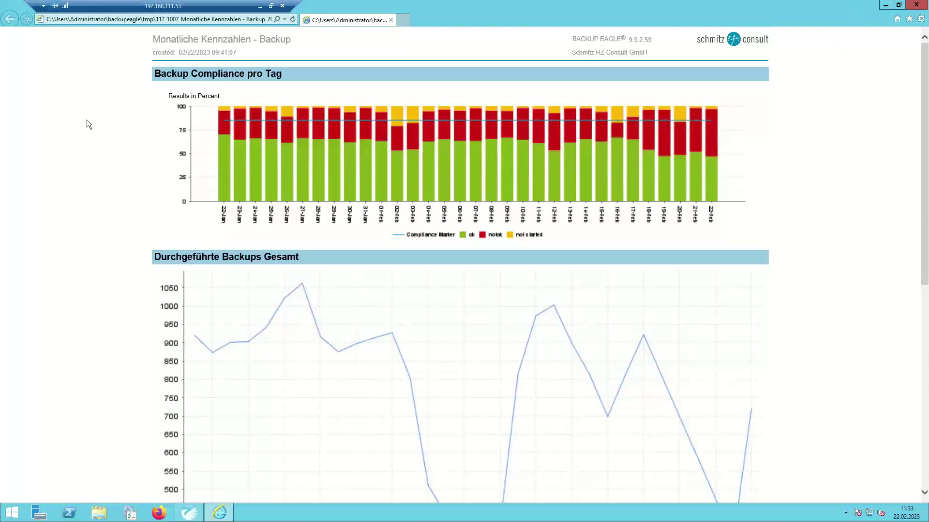
scroll(201, 225, "down", 8)
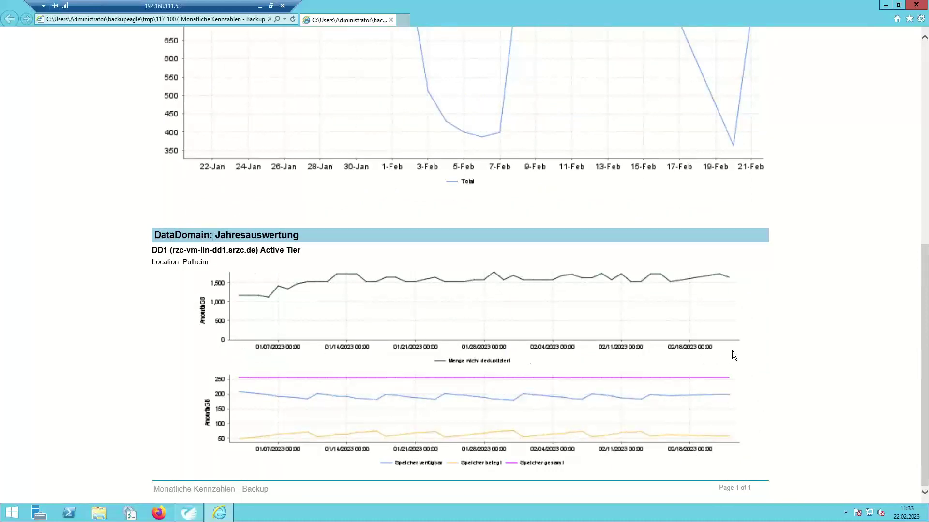
scroll(732, 350, "up", 4)
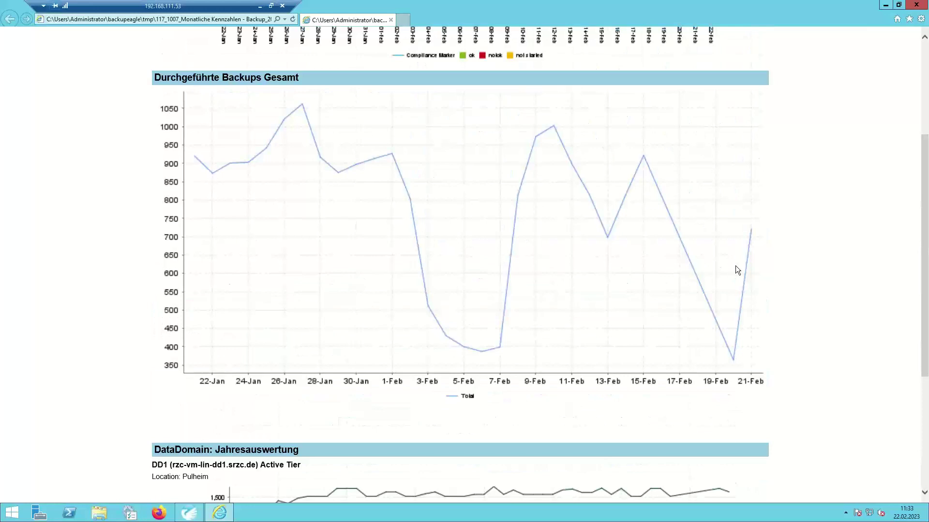
scroll(347, 226, "up", 4)
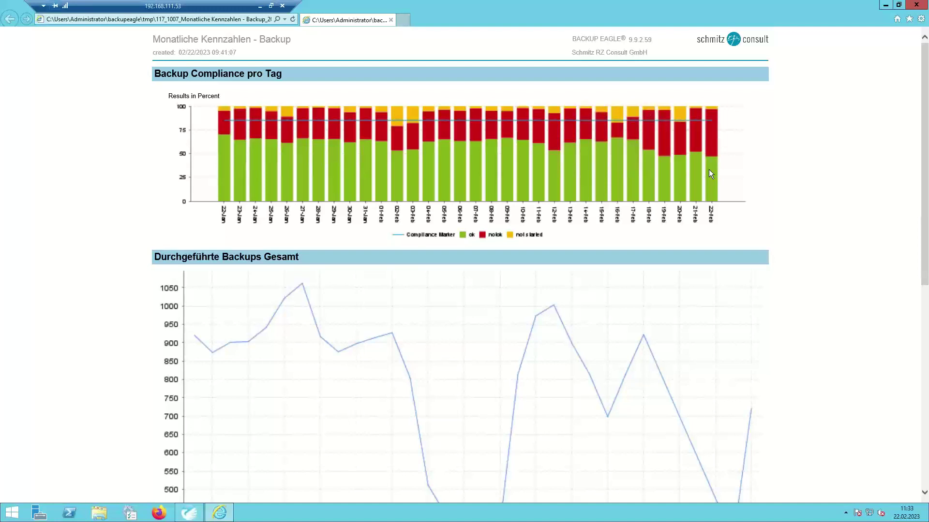
left_click(916, 5)
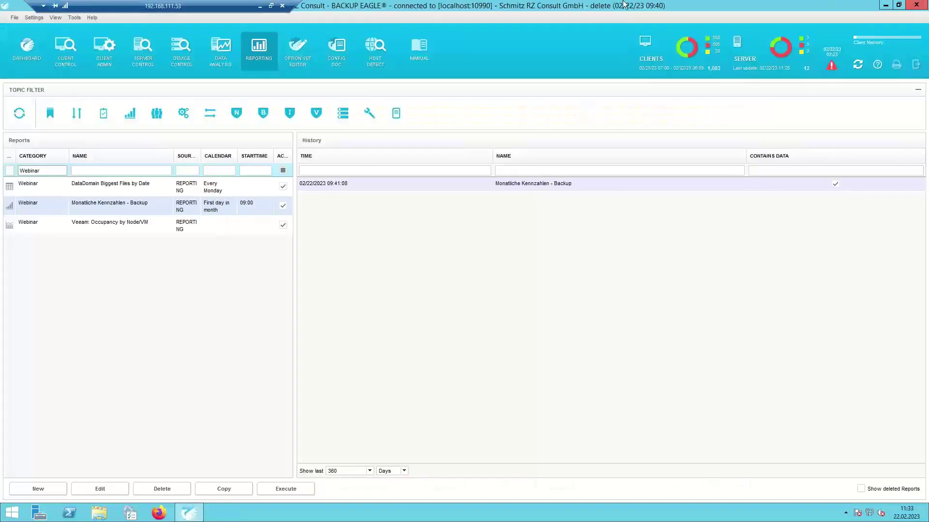
Reopen the "Monatliche Kennzahlen - Backup" definition and start a new subreport from the Backup/Restore template "Backup results detailed"
double_click(137, 213)
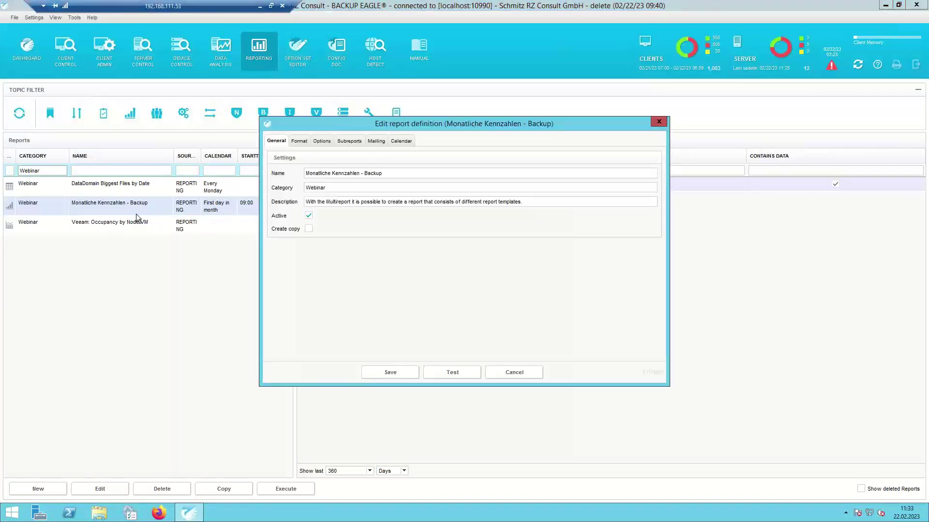
left_click(346, 141)
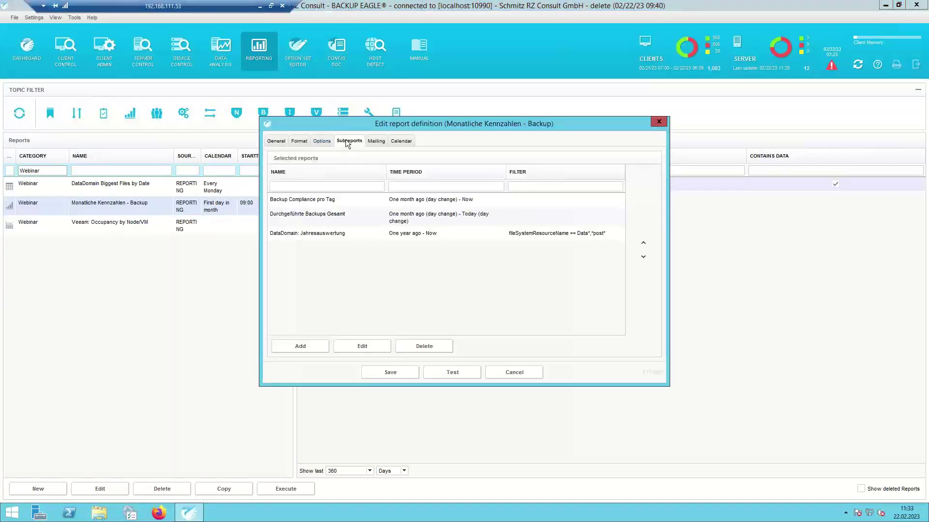
left_click(299, 346)
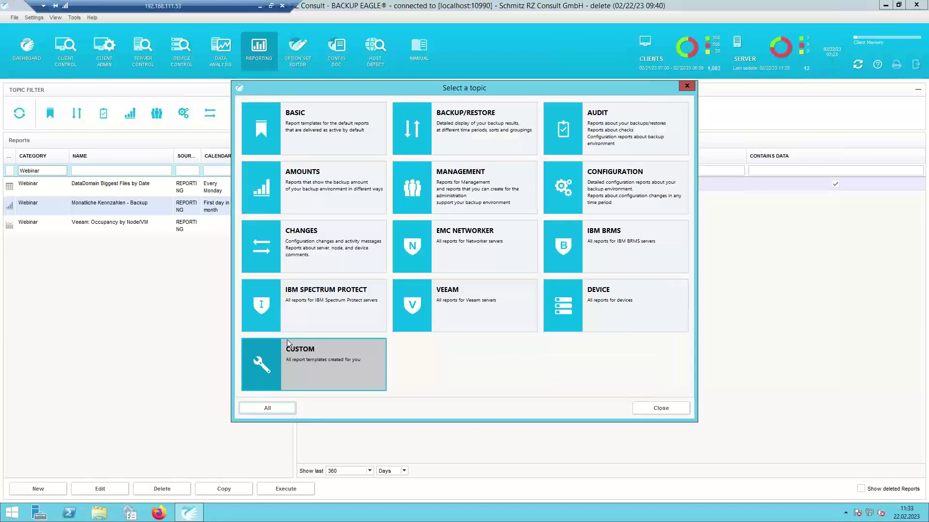
left_click(474, 125)
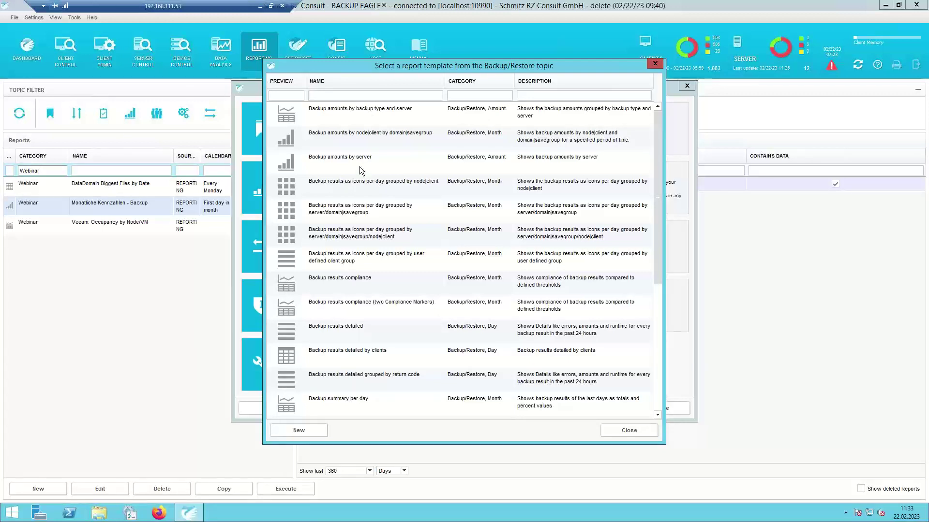
double_click(366, 329)
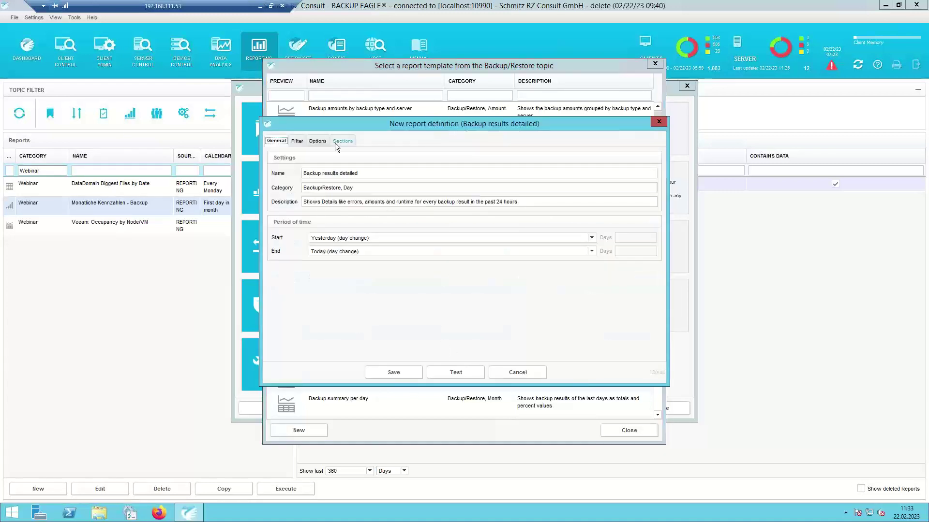
Filter the new subreport to results of type "Notok & Not Started"
left_click(297, 141)
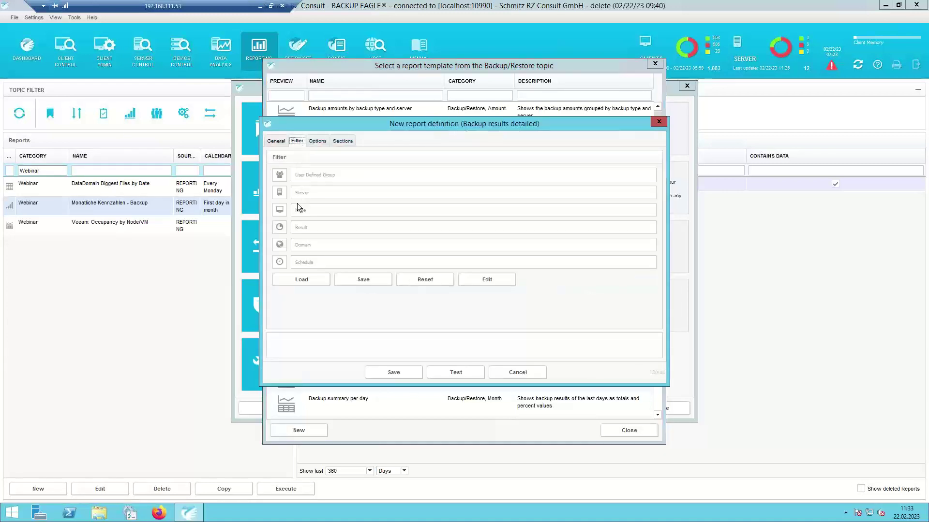
left_click(281, 226)
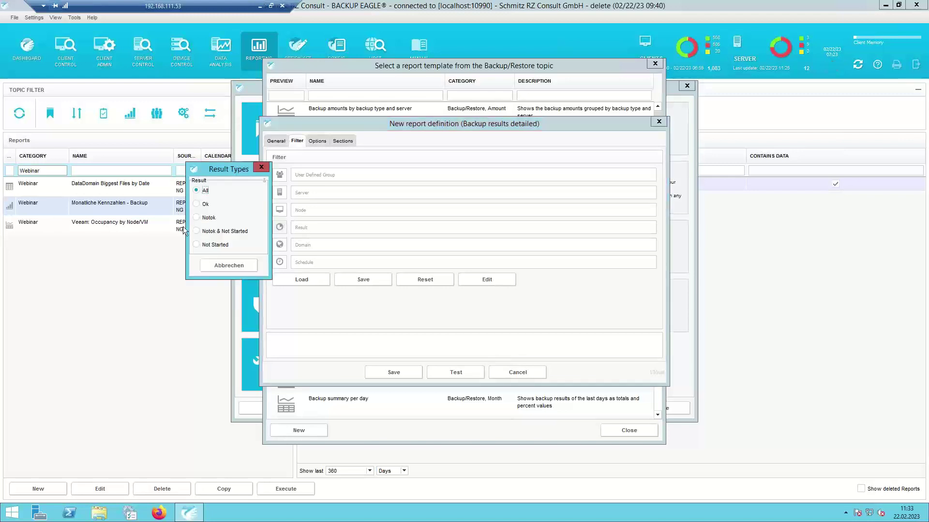
left_click(216, 232)
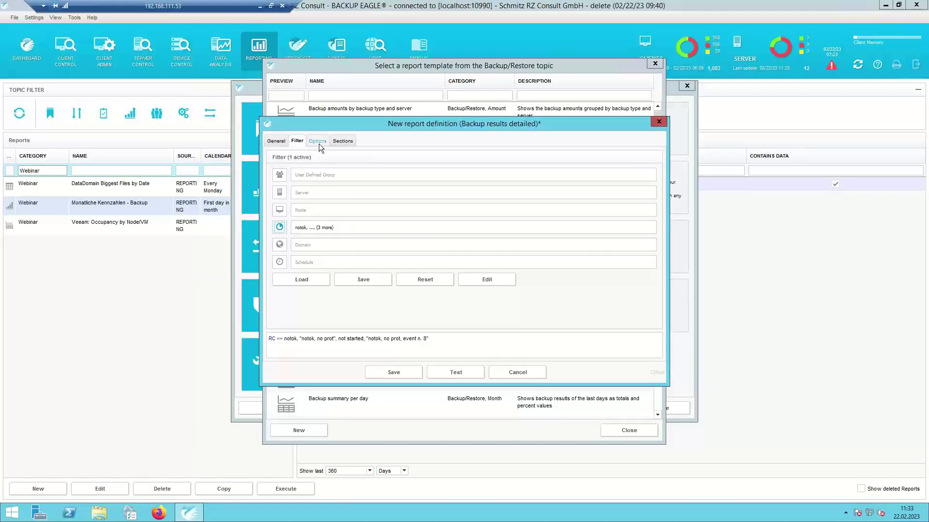
Disable the filter, detail area and legend sections of the "Backup results detailed" subreport and save it into the multireport
left_click_drag(358, 126, 511, 157)
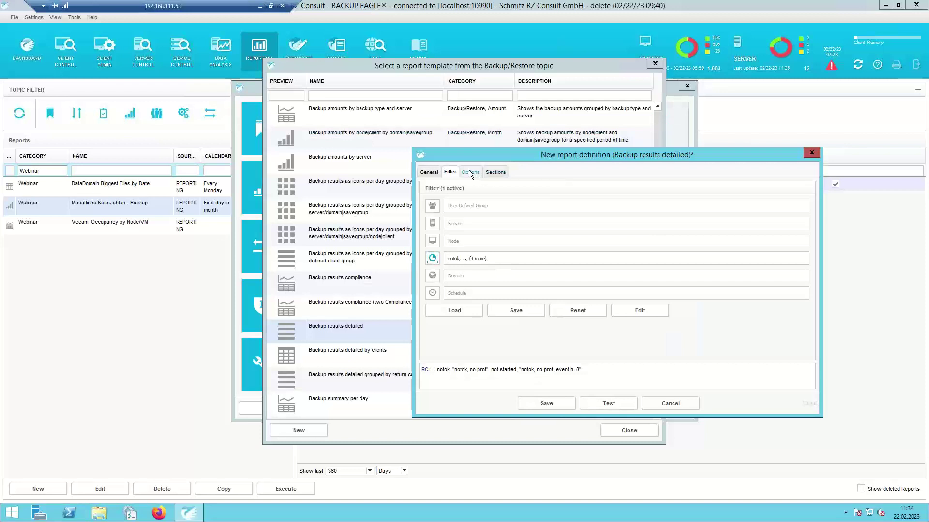
left_click(470, 172)
left_click(495, 172)
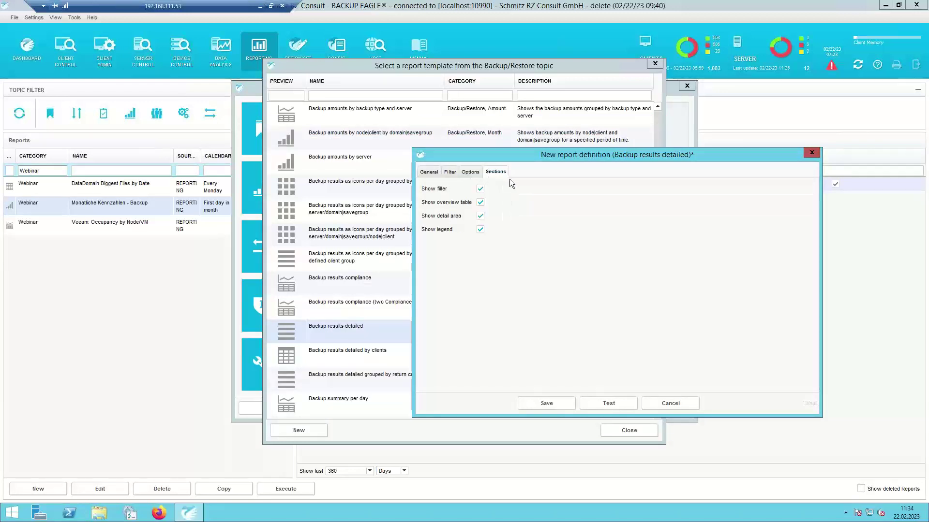
left_click(480, 189)
left_click(480, 215)
left_click(480, 229)
left_click(469, 173)
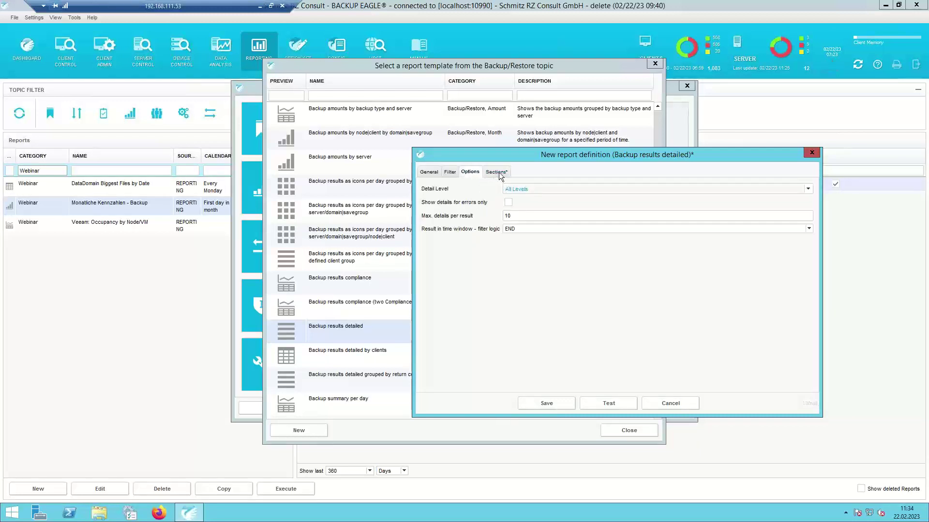
left_click(547, 403)
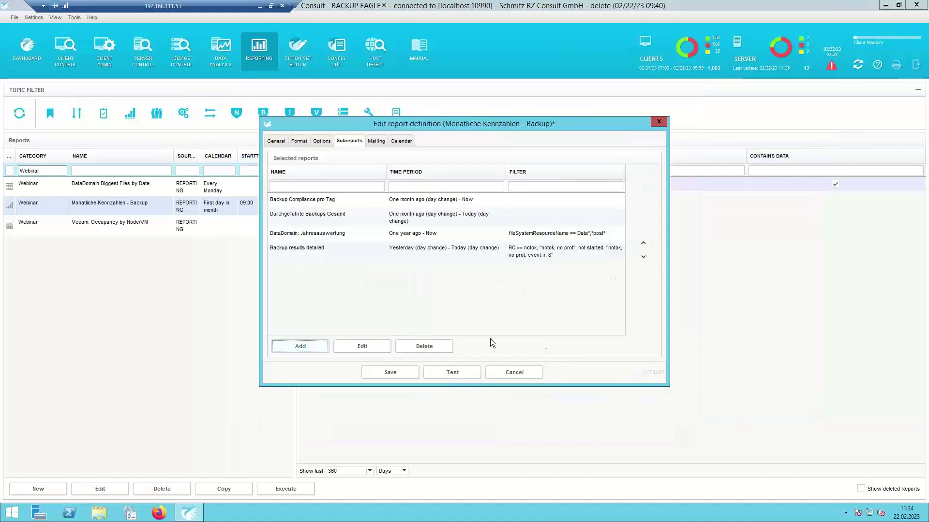
Move the "Backup results detailed" subreport to the first position in the multireport
left_click(294, 251)
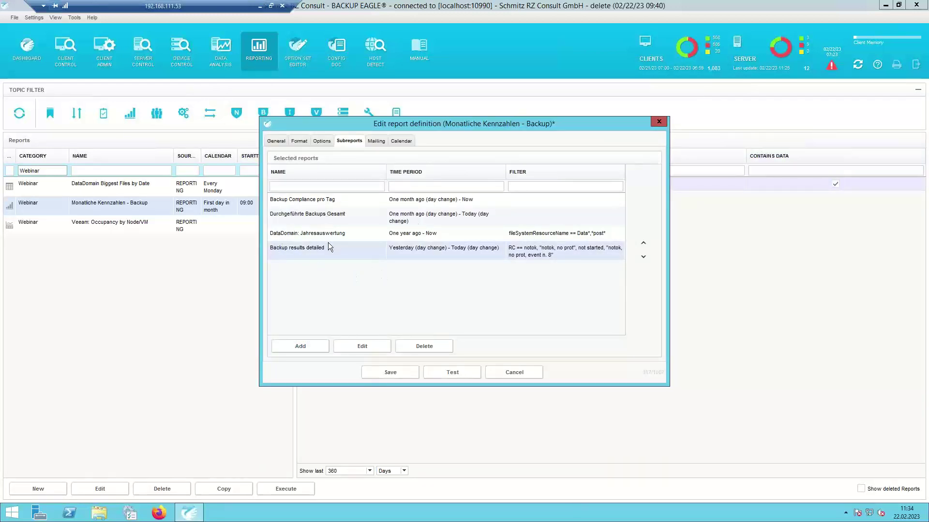
left_click(643, 244)
left_click(643, 243)
left_click(643, 243)
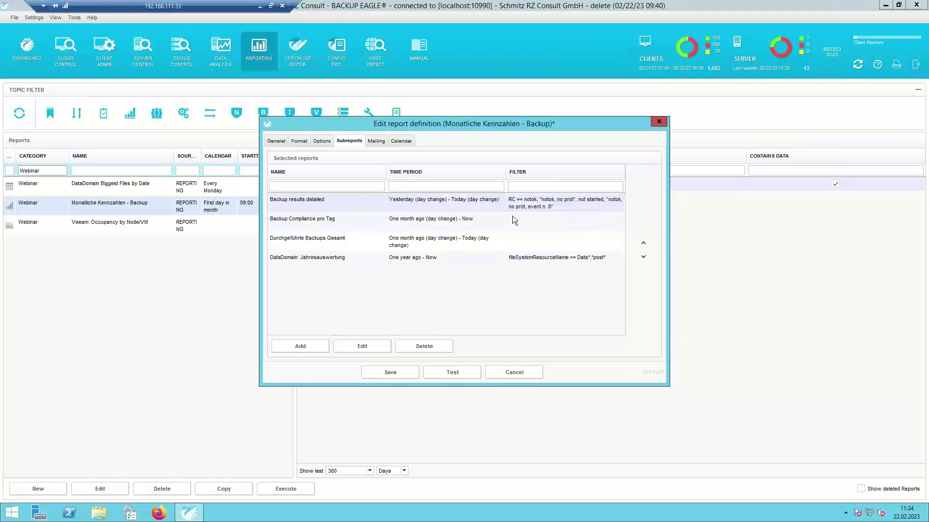
Test-run the "Monatliche Kennzahlen - Backup" multireport with the default execution options and open the generated file
left_click(454, 374)
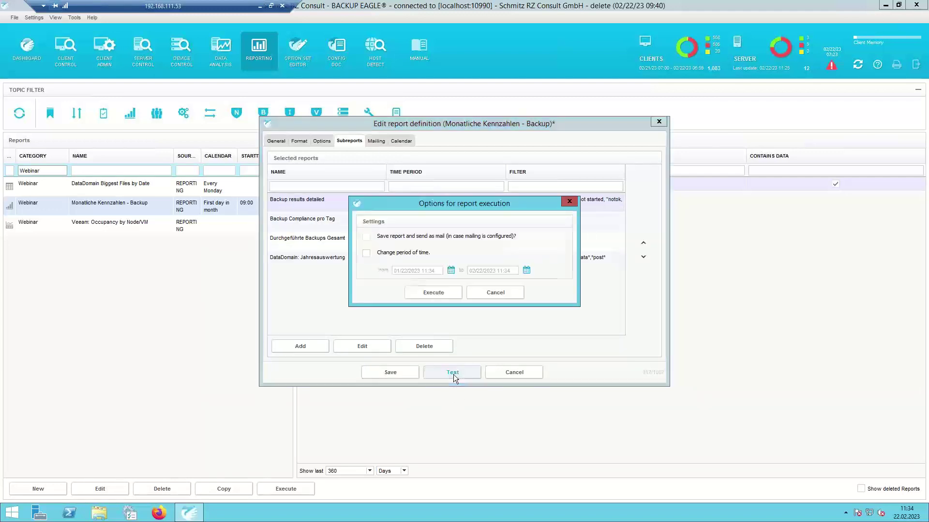
left_click(439, 294)
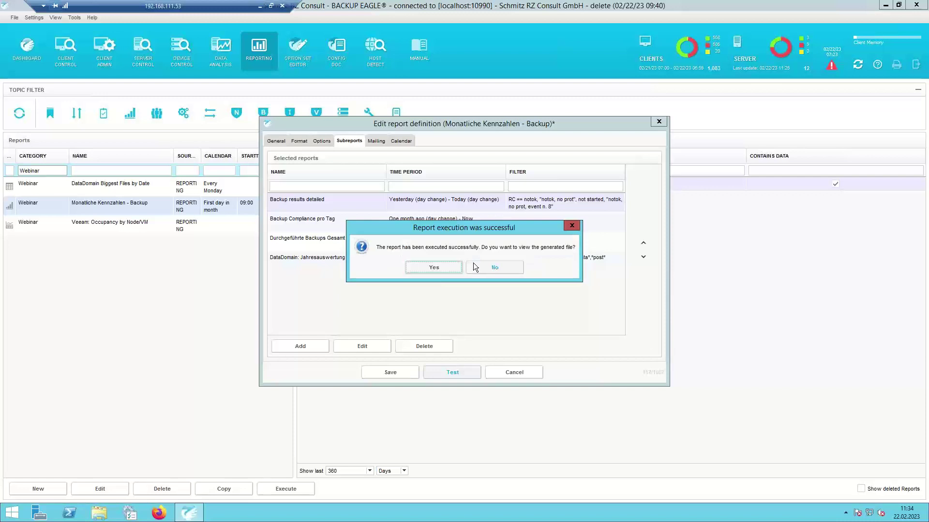
left_click(437, 272)
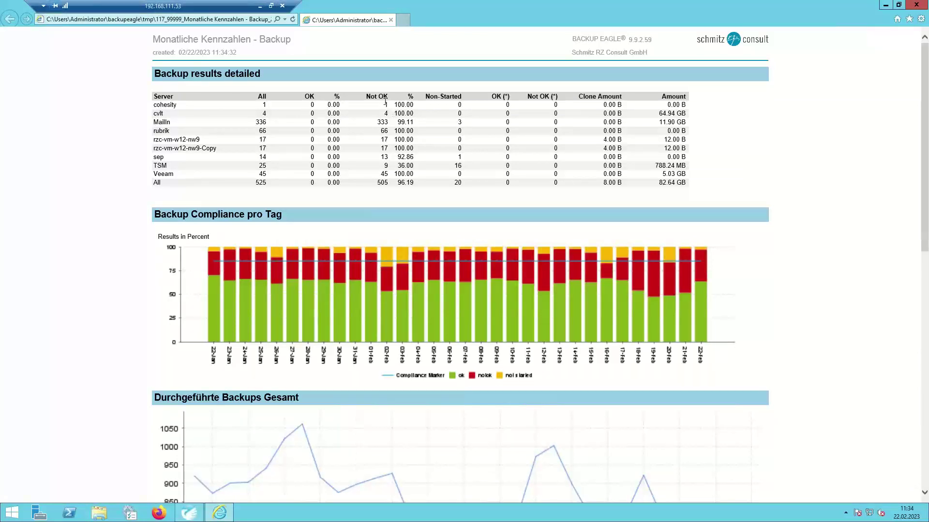
Examine the Not OK figures under "Backup results detailed" and the remaining subreports down to "DataDomain: Jahresauswertung", and close the report
left_click_drag(388, 124, 392, 184)
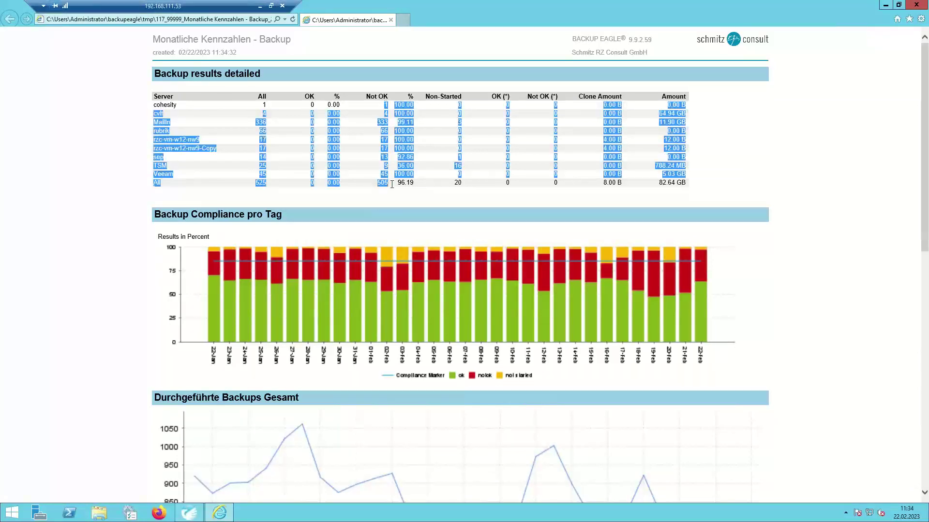
left_click(390, 184)
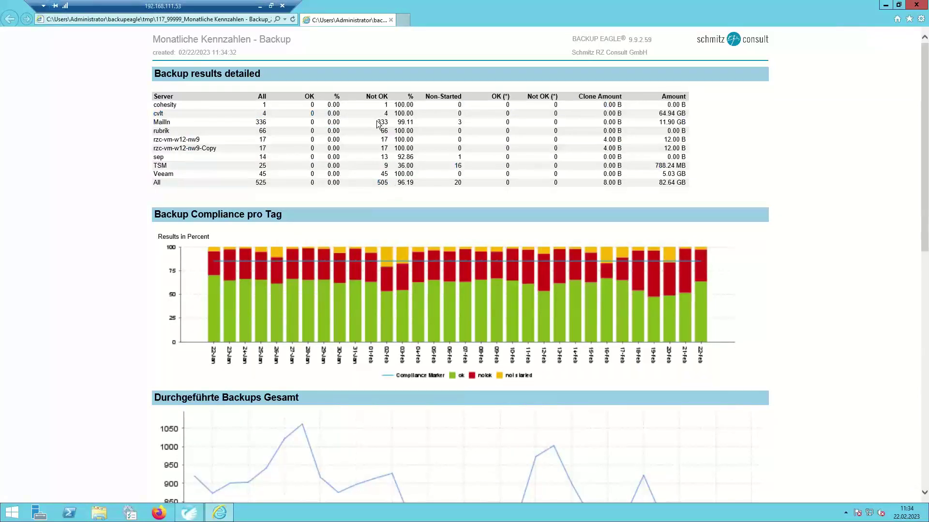
left_click_drag(378, 121, 388, 122)
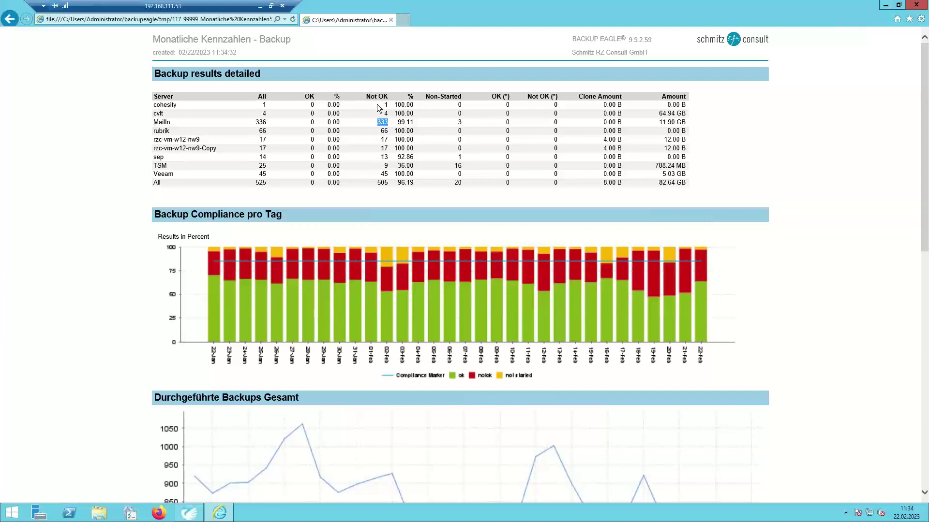
left_click_drag(379, 104, 390, 108)
scroll(727, 136, "down", 2)
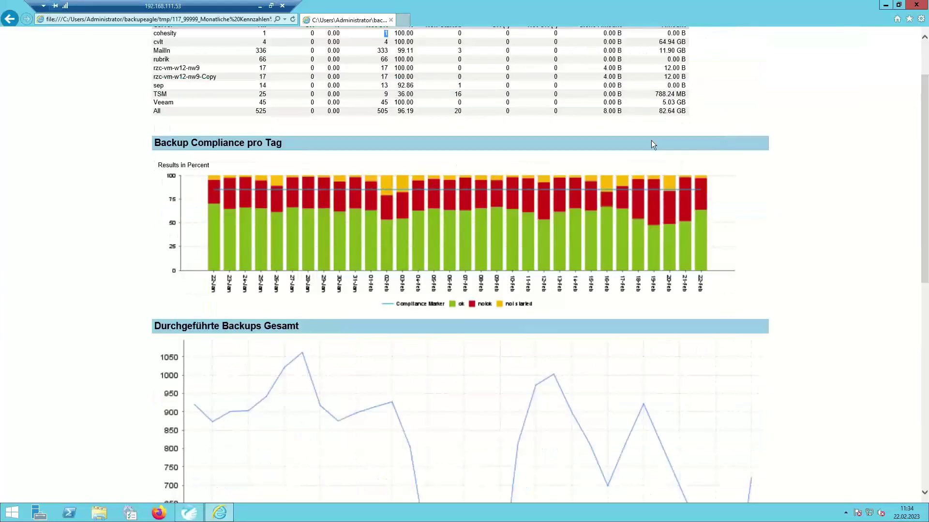
scroll(525, 126, "up", 2)
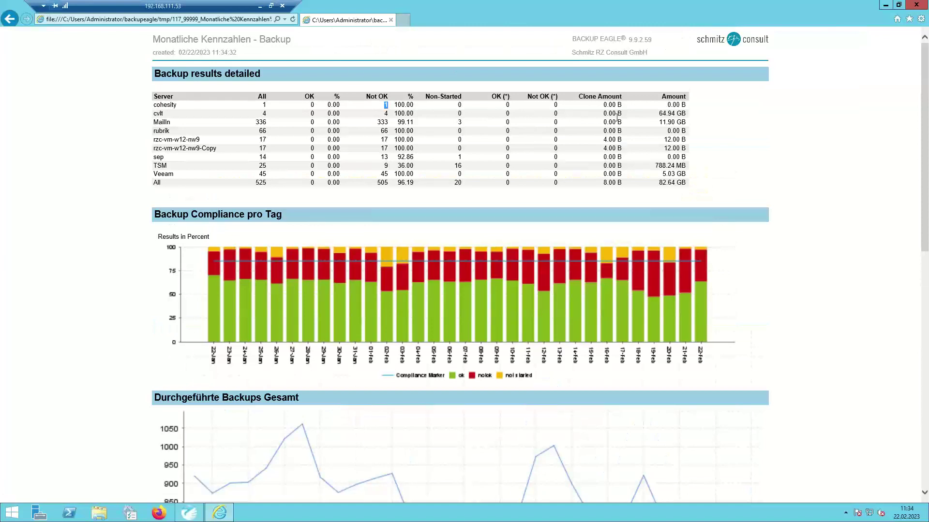
scroll(611, 118, "down", 15)
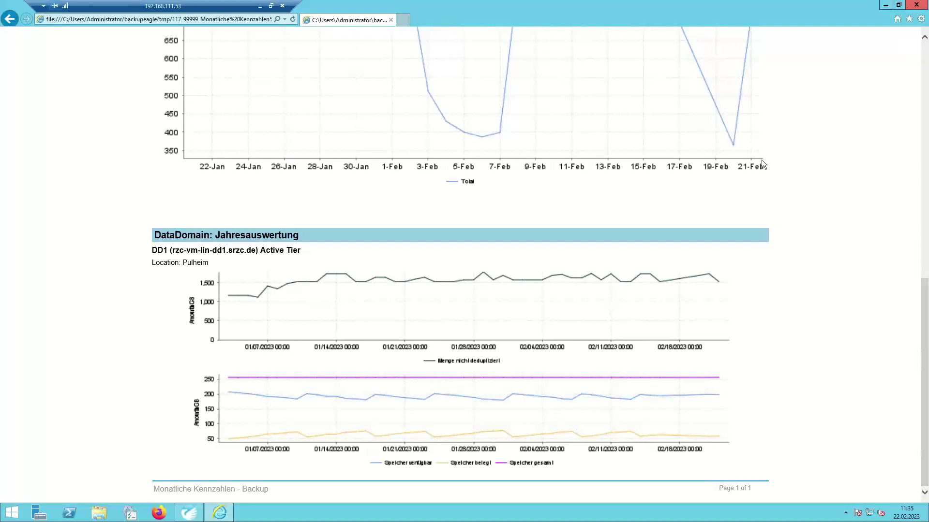
scroll(761, 159, "up", 10)
left_click(916, 5)
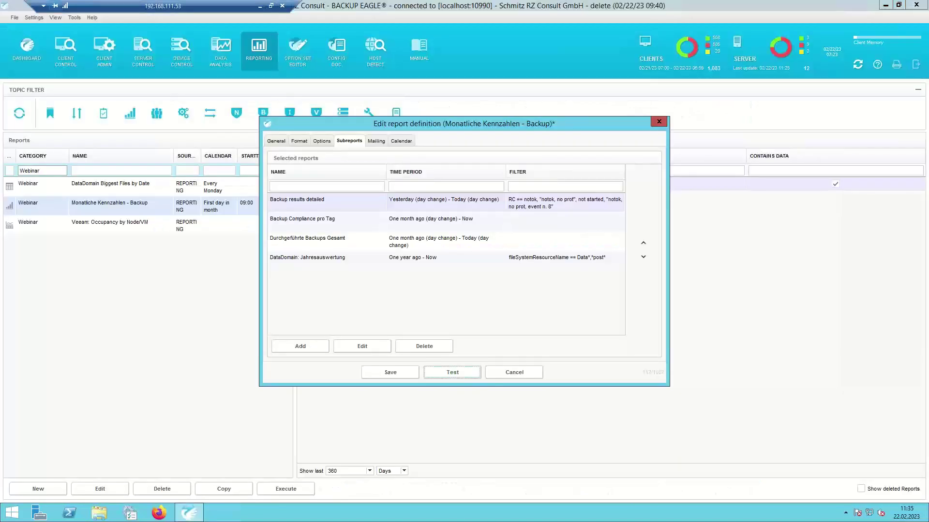
Close the multireport definition without saving the changes and minimise the remote session to return to the PowerPoint presentation
left_click(508, 373)
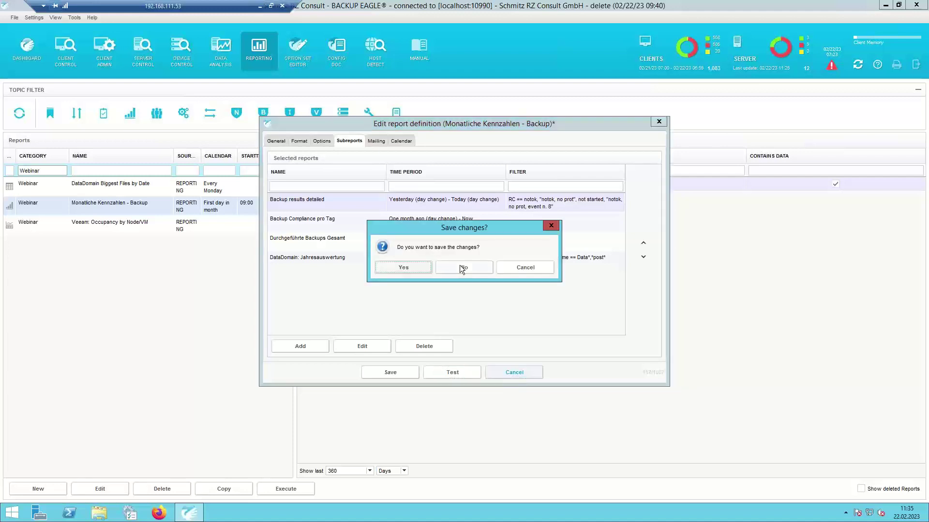
left_click(460, 265)
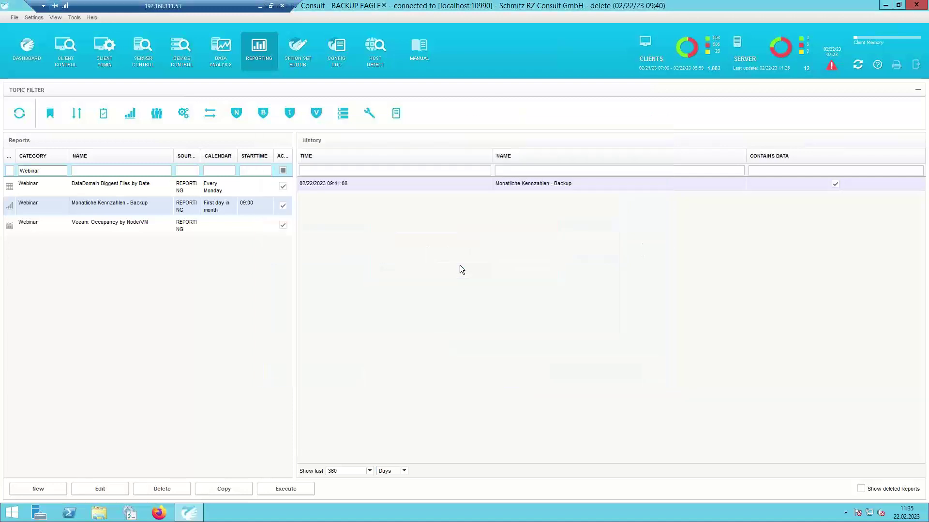
left_click(261, 7)
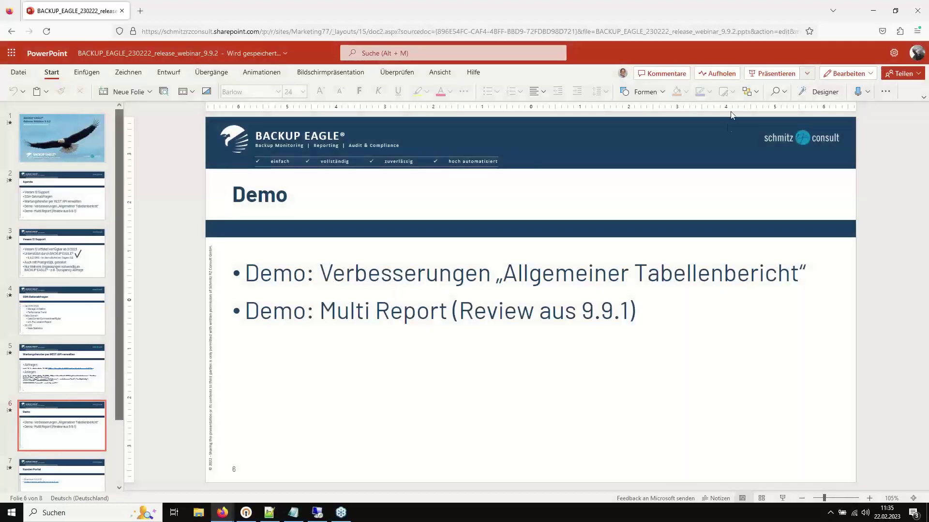
Start the webinar slideshow and advance to the slide "Wartungsfenster per REST API verwalten"
left_click(807, 73)
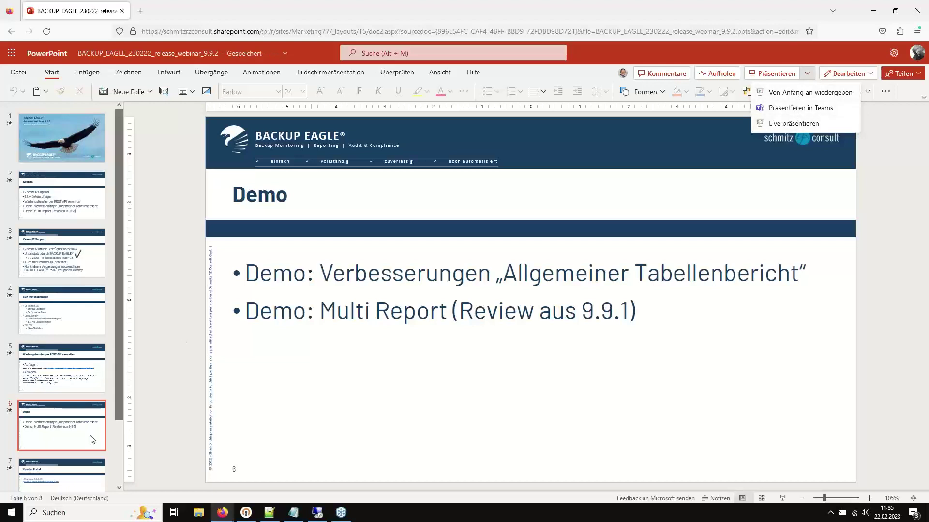
left_click(753, 70)
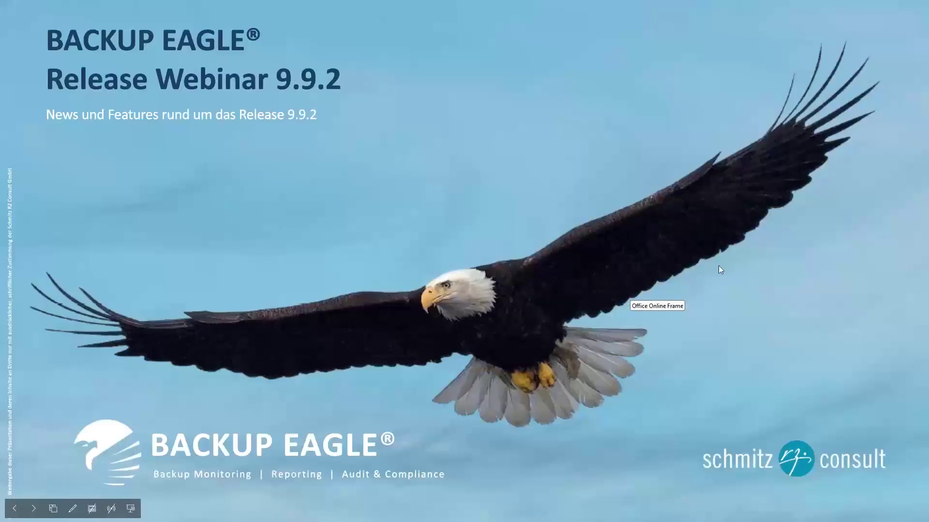
left_click(719, 267)
left_click(721, 269)
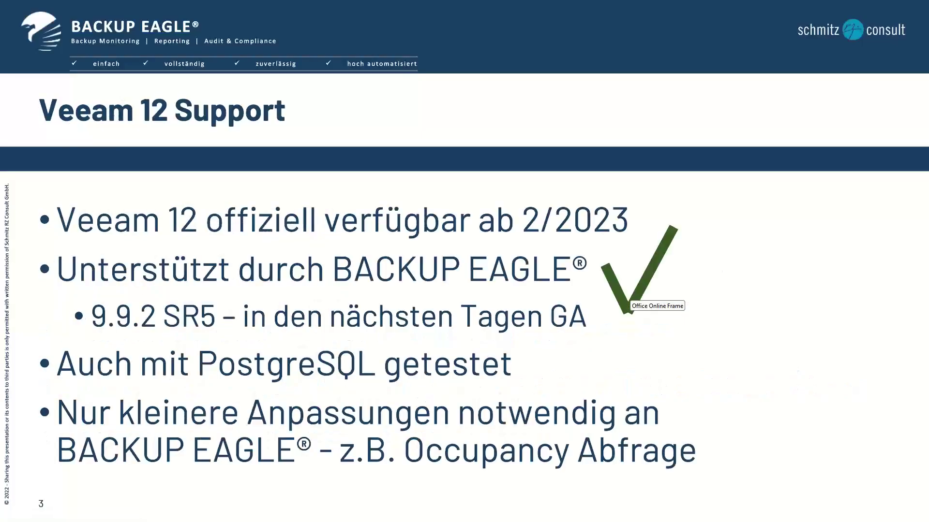
left_click(720, 270)
left_click(719, 270)
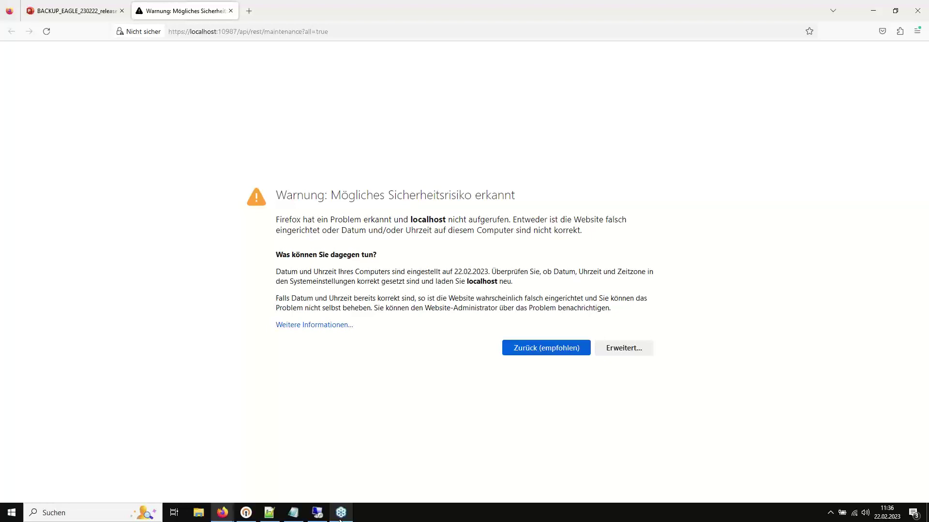
Return to the presentation from the REST API link page and advance to the "Kunden Portal" slide
mouse_move(340, 519)
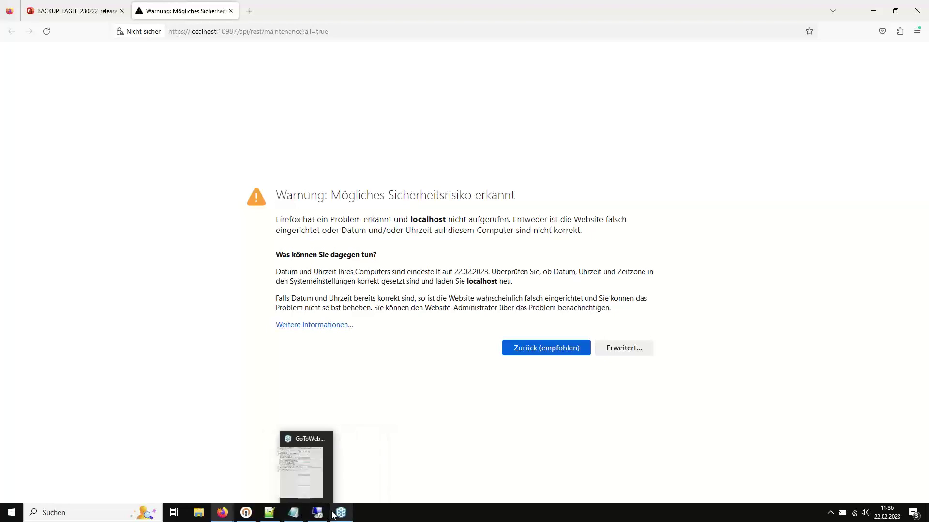
left_click(82, 11)
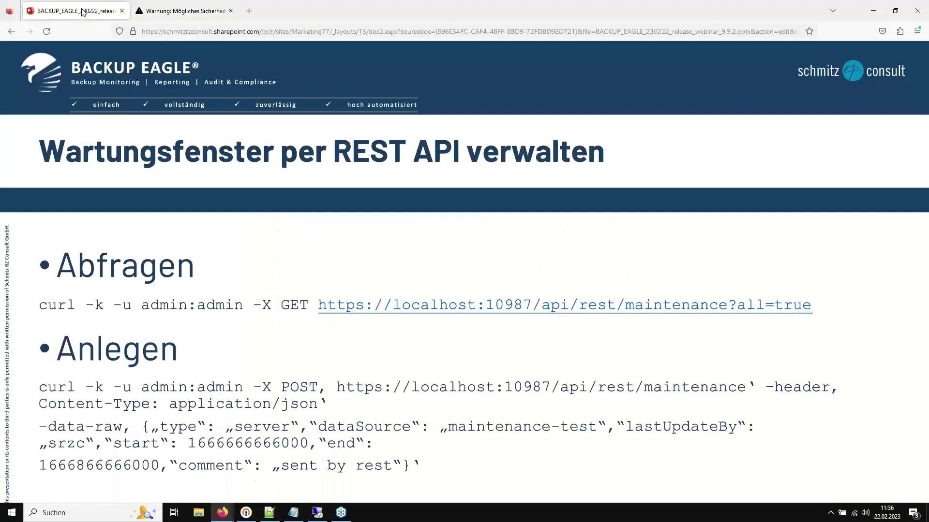
left_click(770, 340)
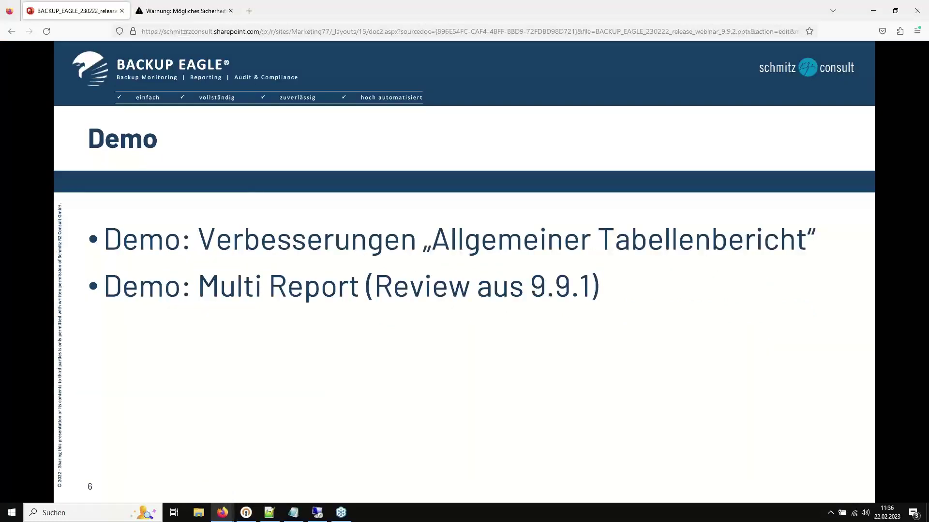
key("Right")
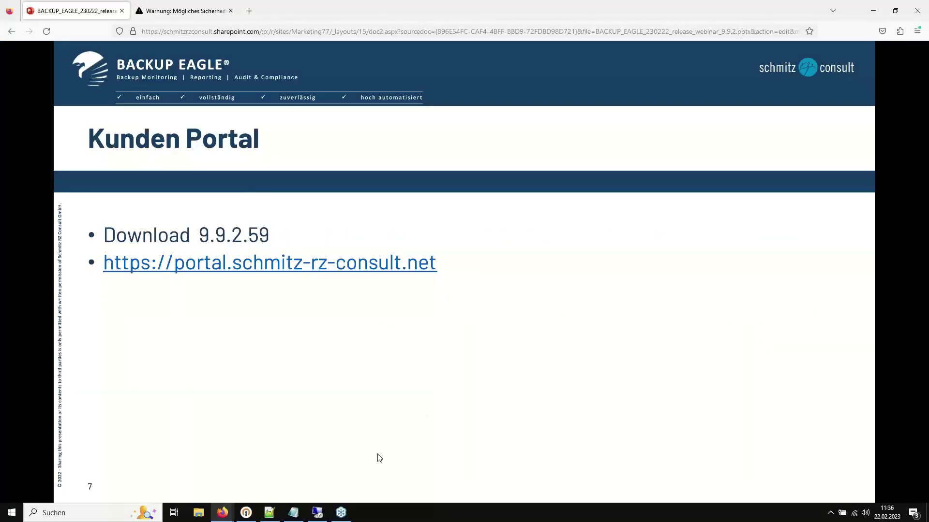
mouse_move(341, 515)
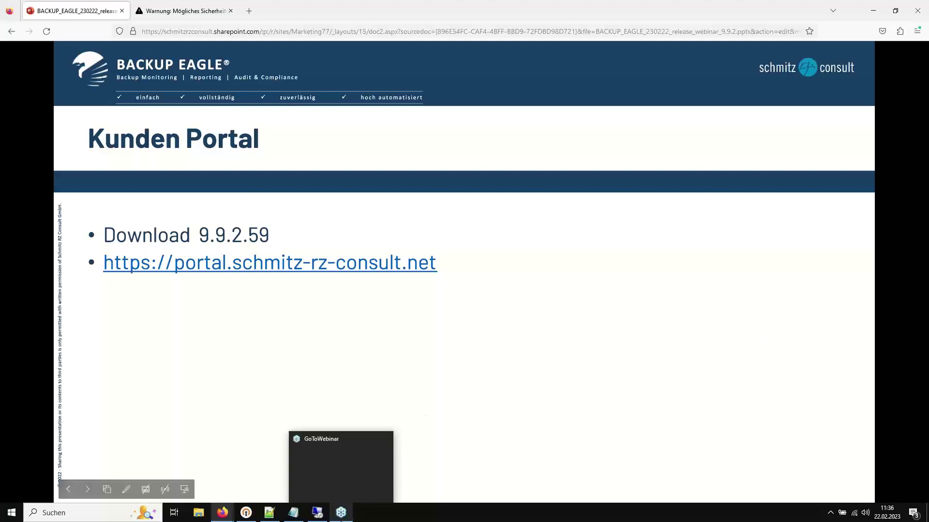
left_click(345, 481)
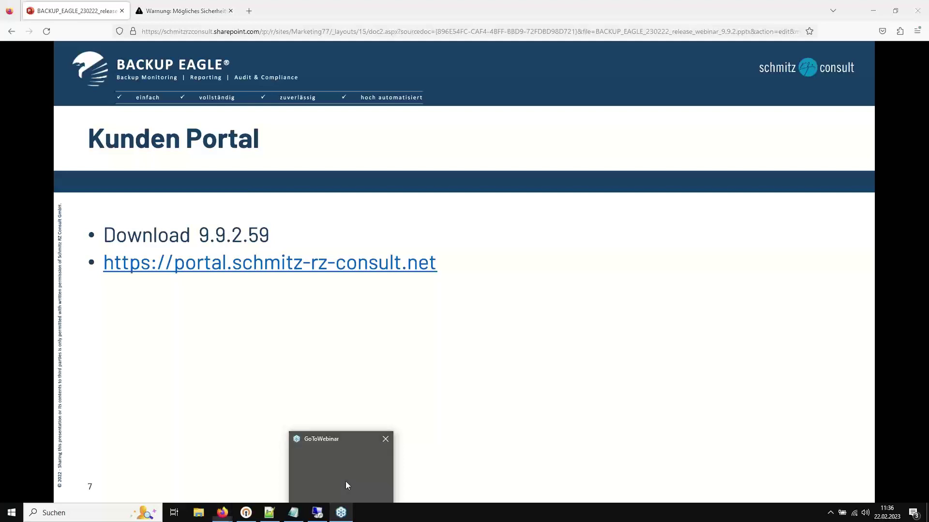
Switch to the remote BACKUP EAGLE session and open the "DataDomain Biggest Files by Date" report of 02/22/2023 10:15:30 from the history
left_click(311, 517)
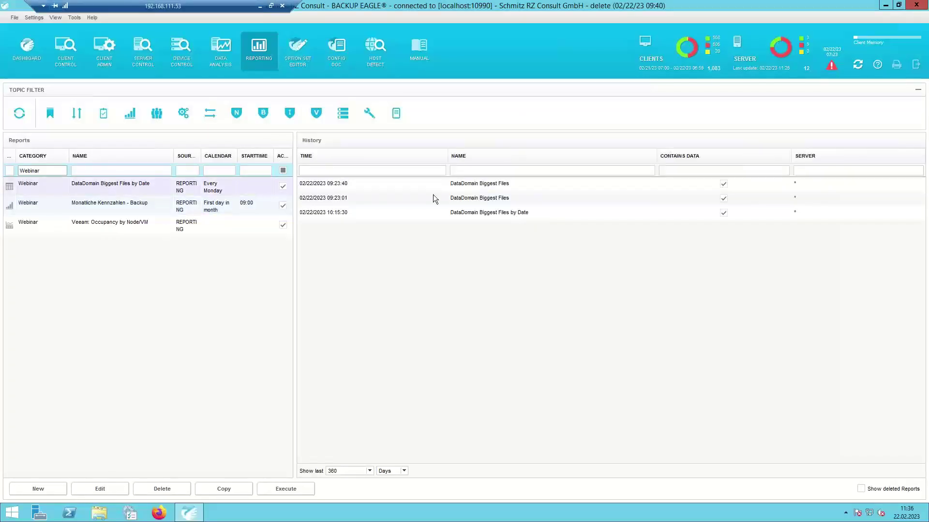
left_click(495, 212)
double_click(497, 213)
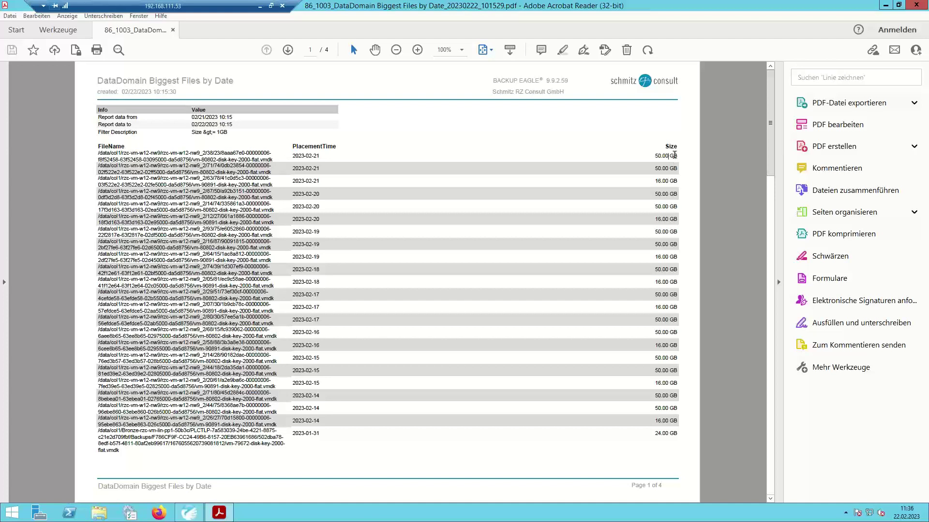
Examine the units and values in the Size column of the PDF report, and minimise the viewer
double_click(674, 155)
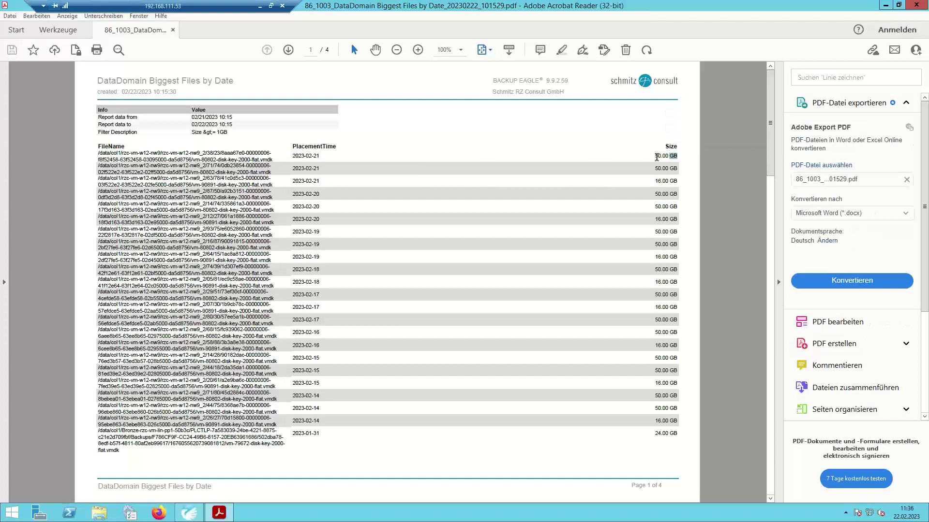
scroll(719, 170, "up", 2)
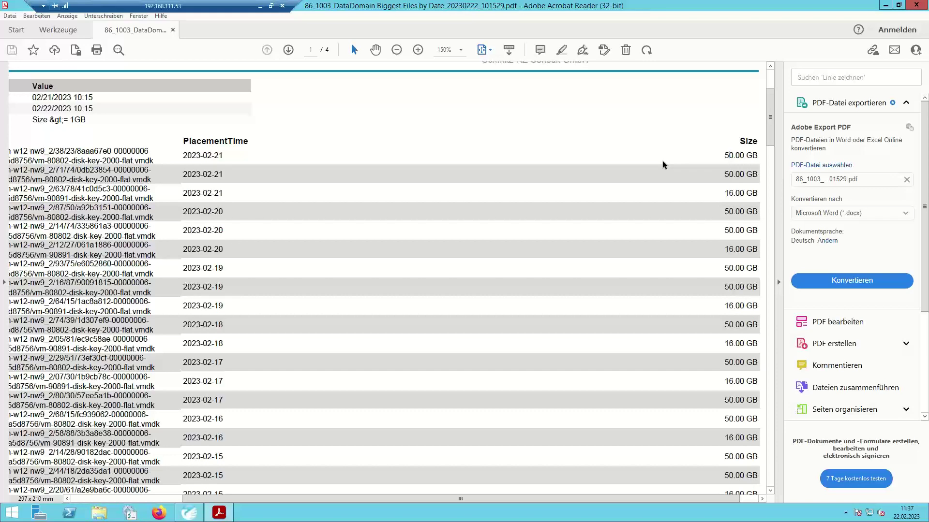
scroll(663, 165, "down", 2)
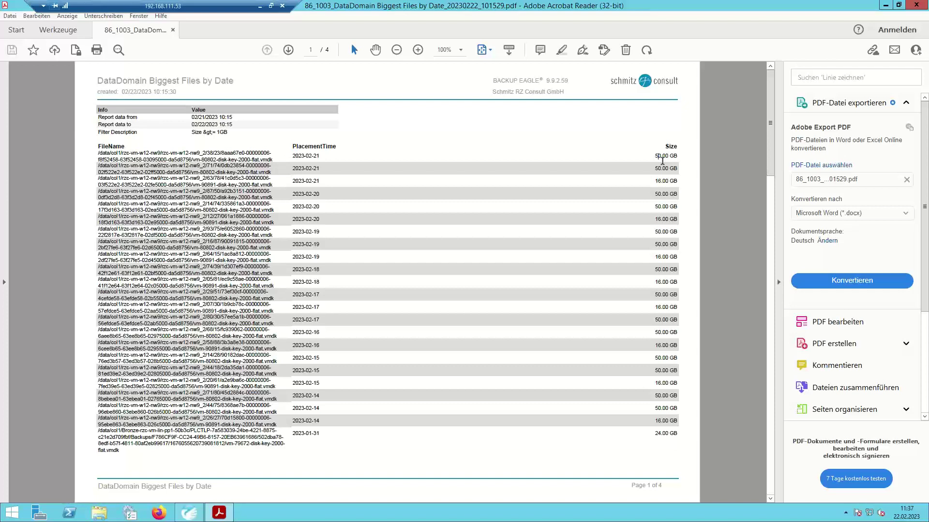
left_click(886, 5)
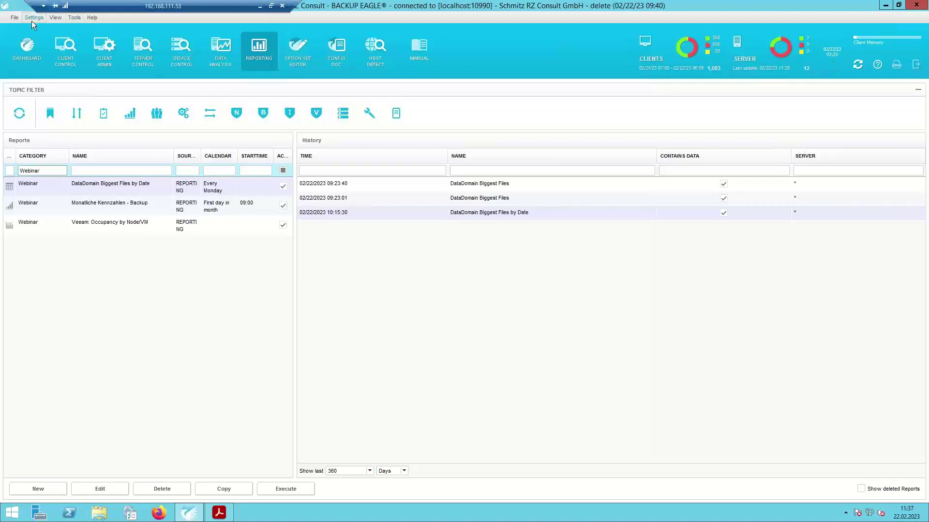
Show the Client Control results, open the Consistency Rules and enlarge their window so all the default rules fit
left_click(70, 65)
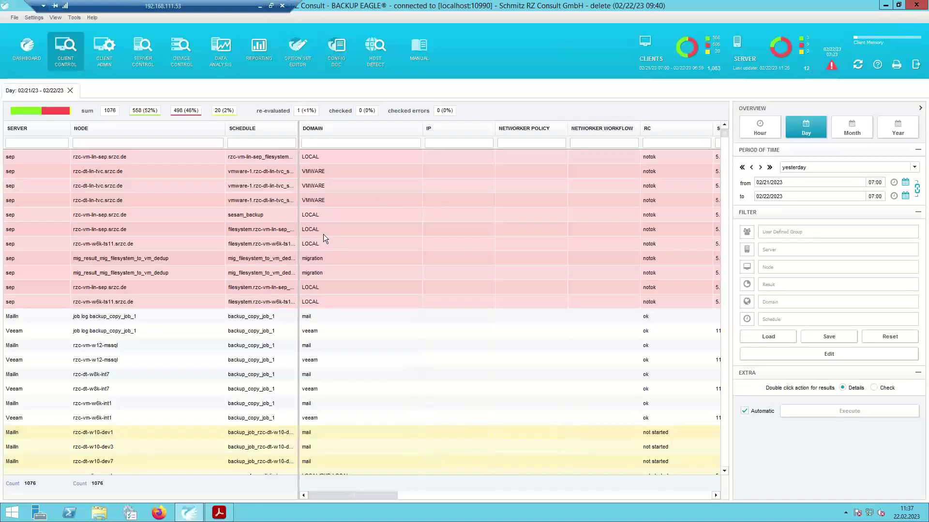
left_click(39, 16)
mouse_move(56, 17)
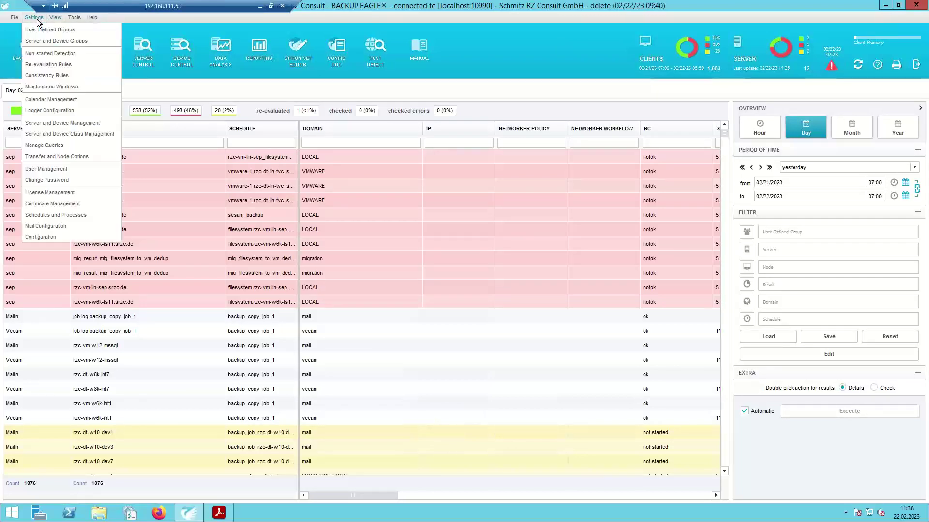
left_click(48, 75)
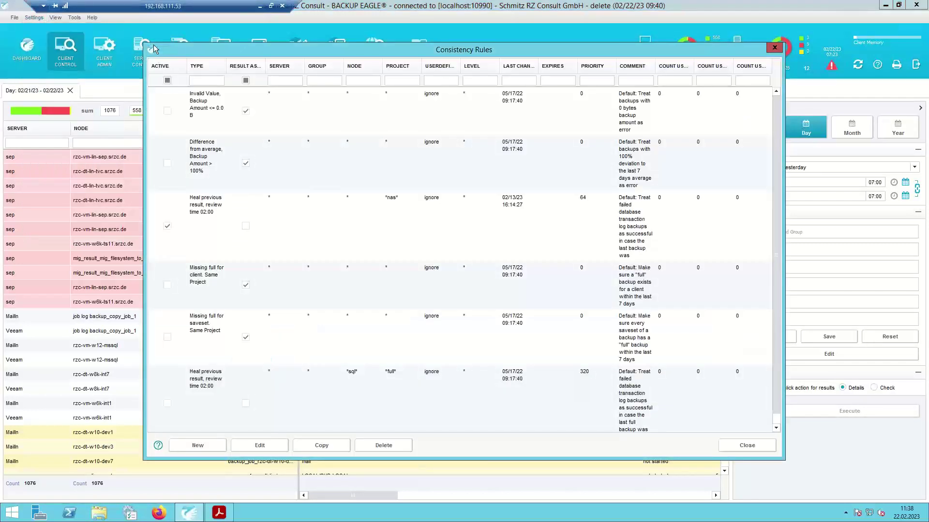
left_click_drag(142, 44, 98, 29)
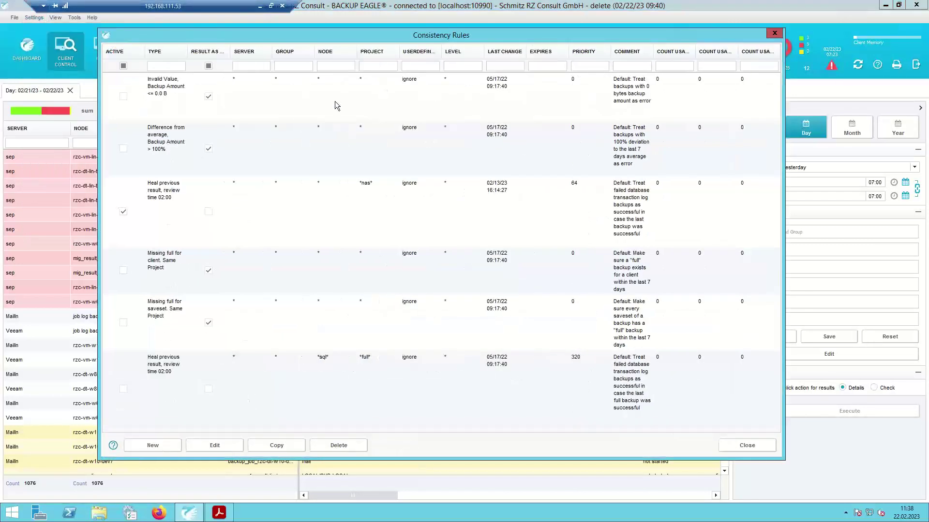
Open the "Invalid Value, Backup Amount <= 0.0 B" consistency rule to view its settings
left_click(146, 94)
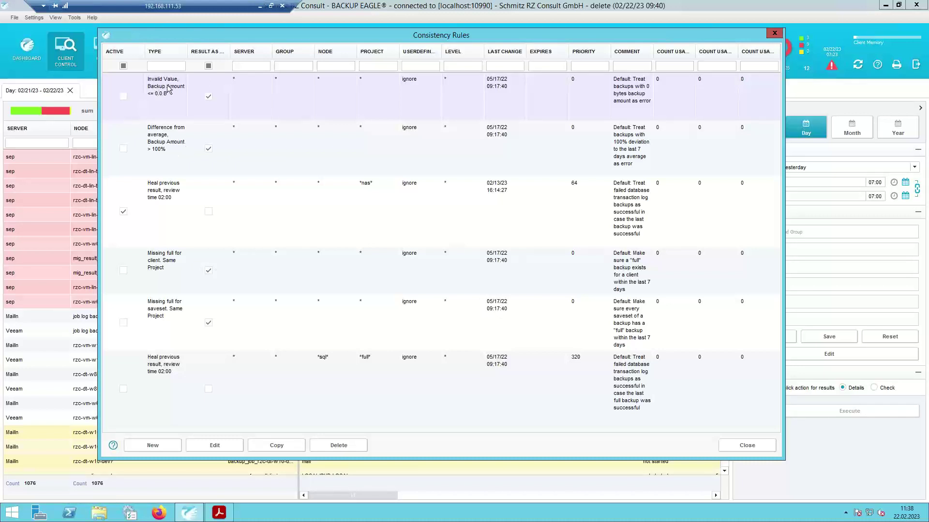
double_click(167, 100)
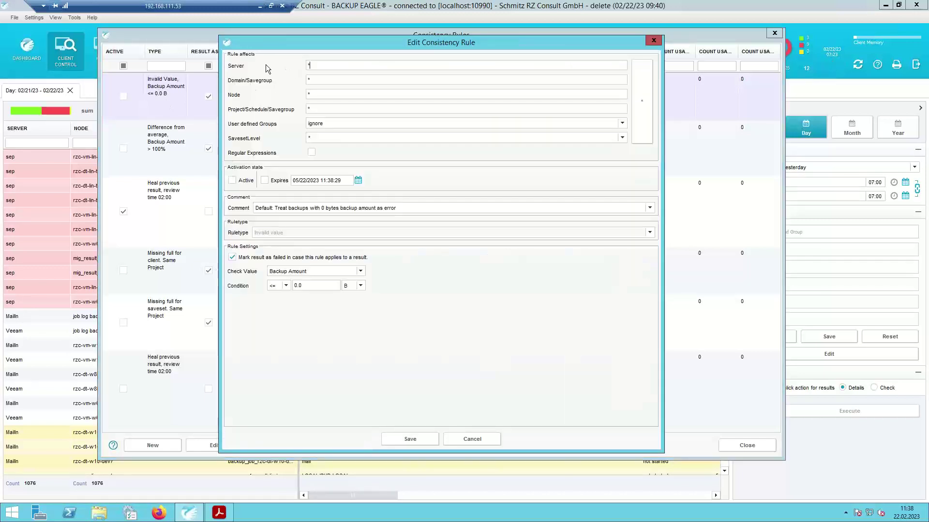
Try activating the "Invalid Value, Backup Amount <= 0.0 B" rule with its server and node scope unchanged, and leave the editor without saving
left_click(314, 64)
left_click(310, 95)
left_click(232, 181)
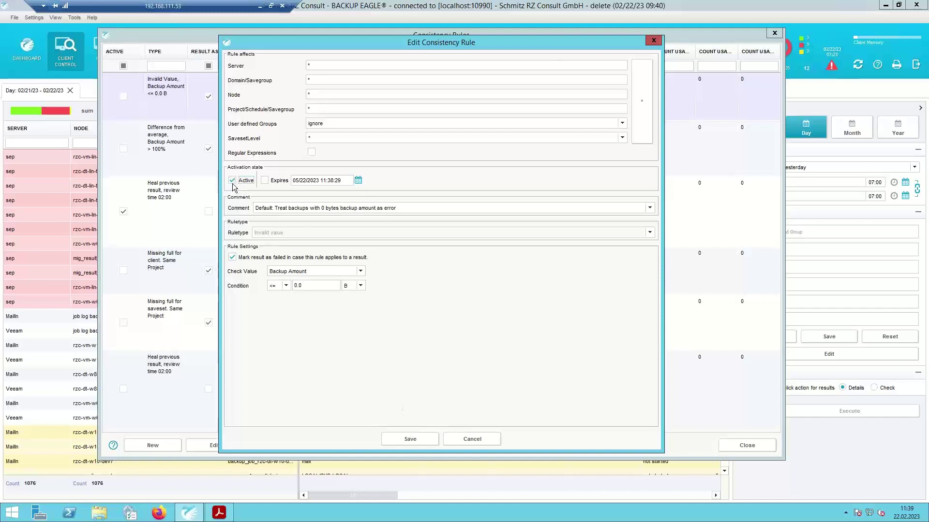
left_click(481, 439)
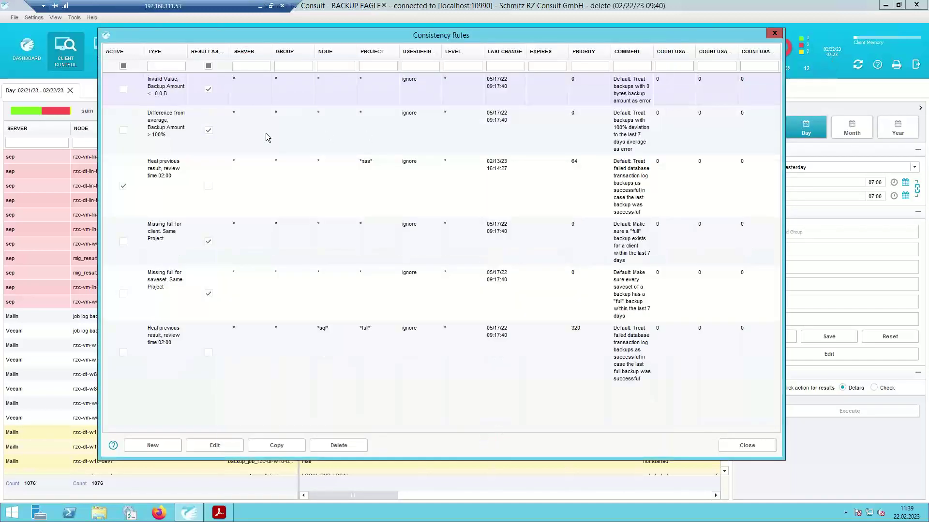
Open the "Difference from average, Backup Amount > 100%" rule and view the options for its check value
left_click(167, 132)
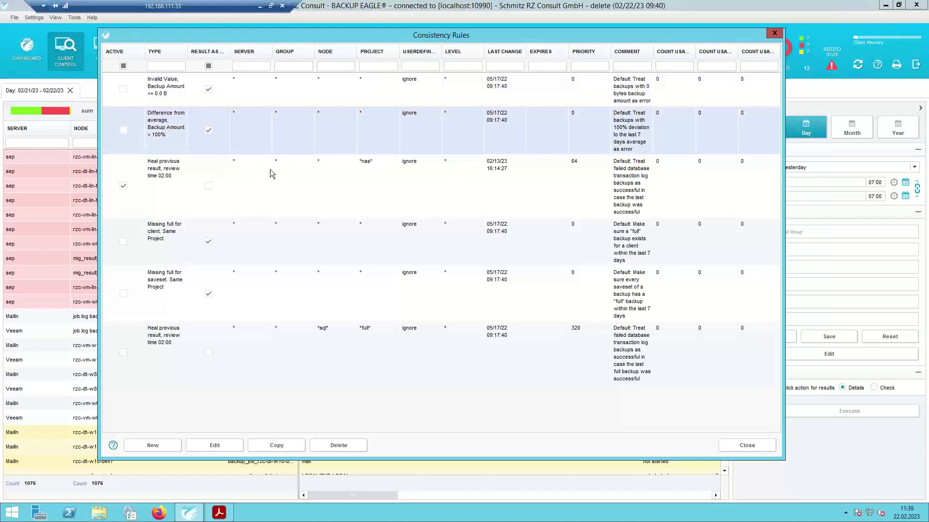
double_click(167, 144)
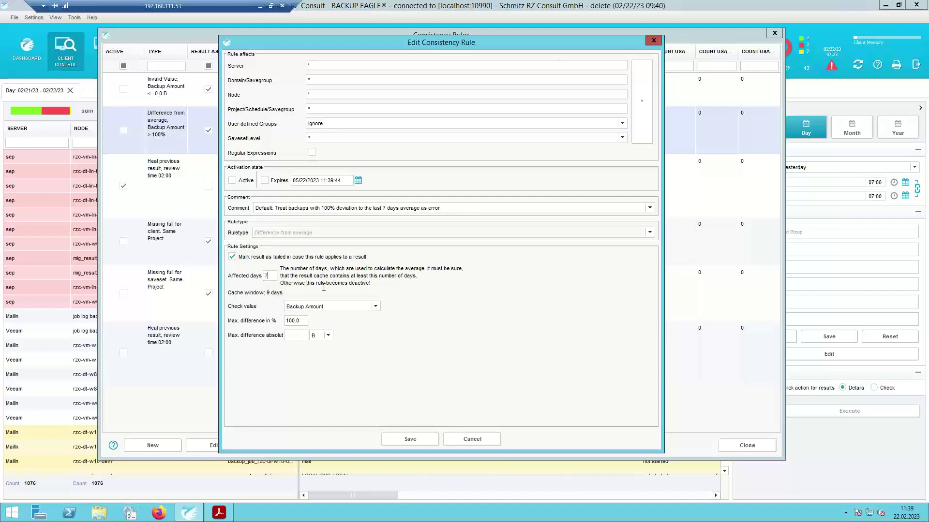
left_click(371, 309)
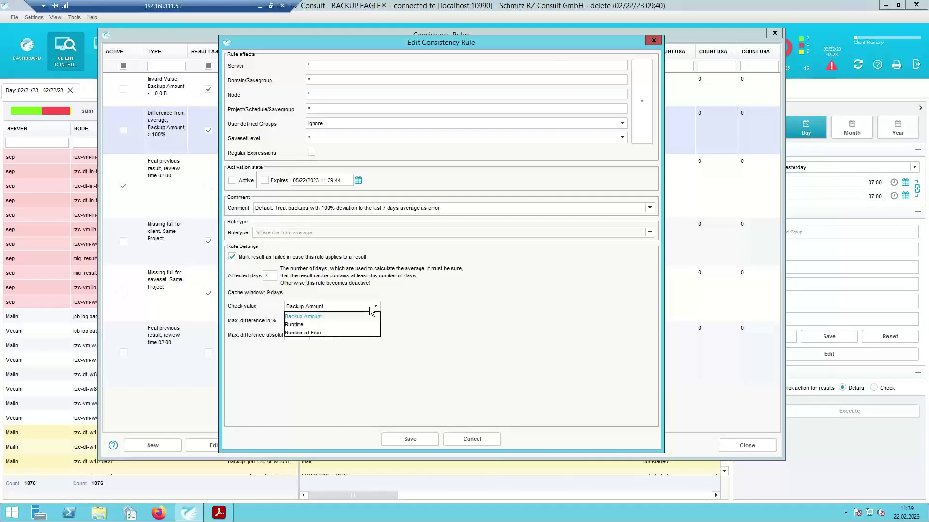
left_click(324, 319)
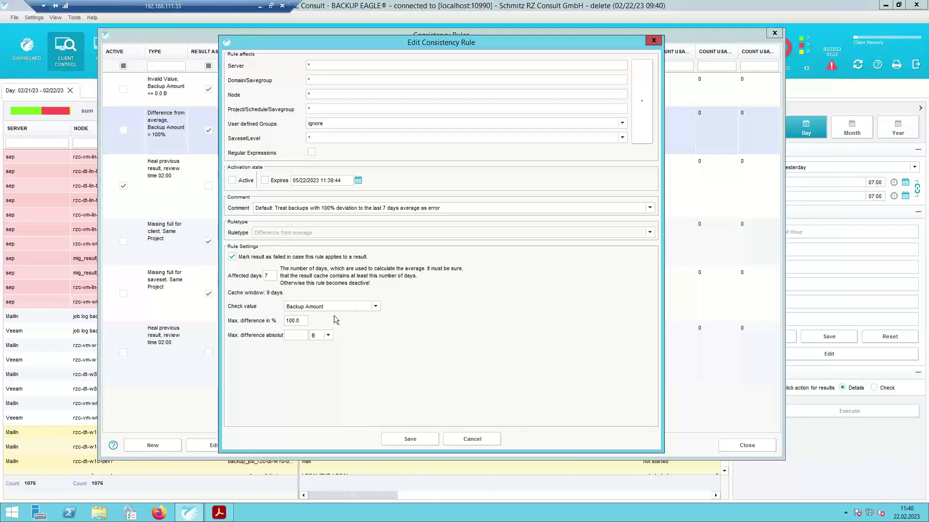
Try the check values Runtime, Number of Files and Backup Amount in the difference rule, and discard the changes
left_click(376, 307)
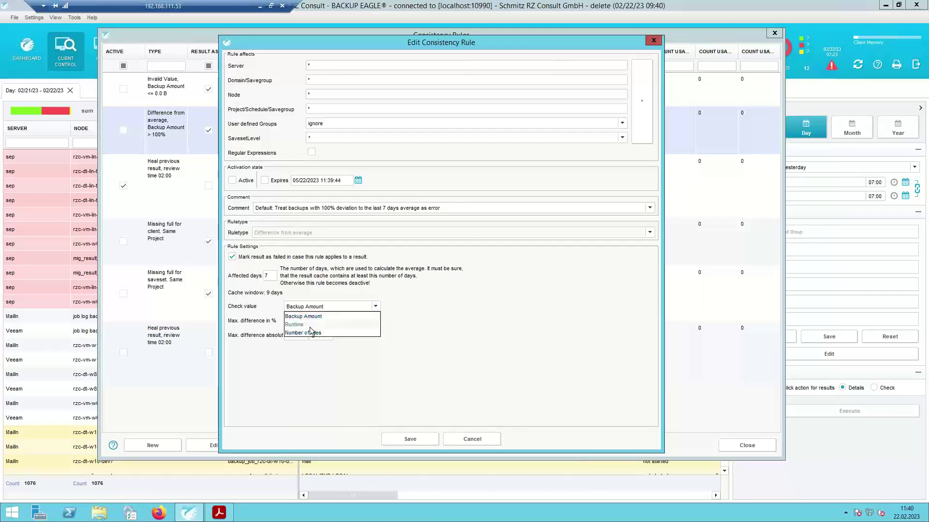
left_click(296, 325)
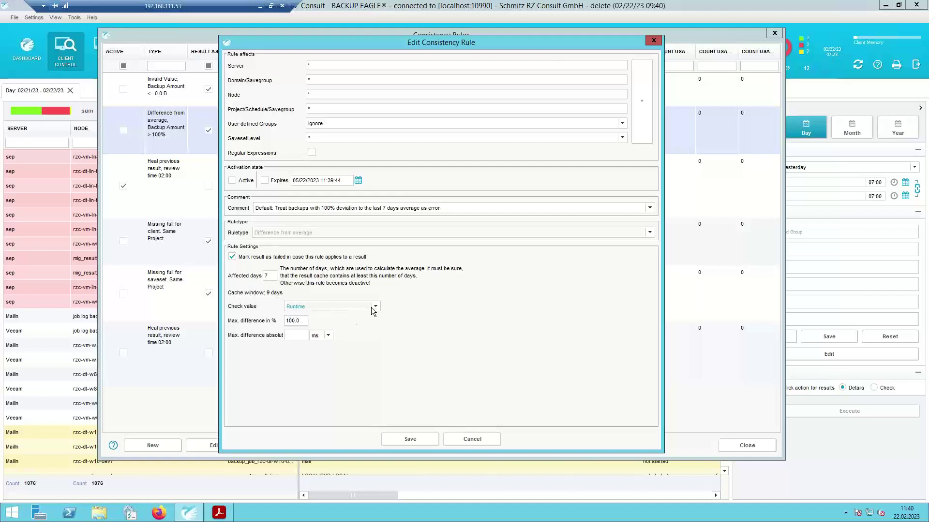
left_click(375, 306)
left_click(297, 333)
left_click(367, 309)
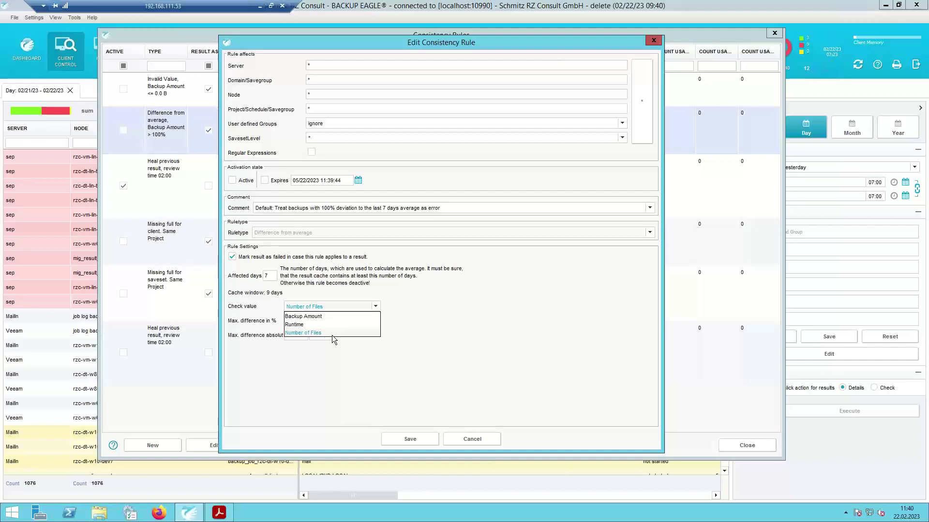
left_click(311, 317)
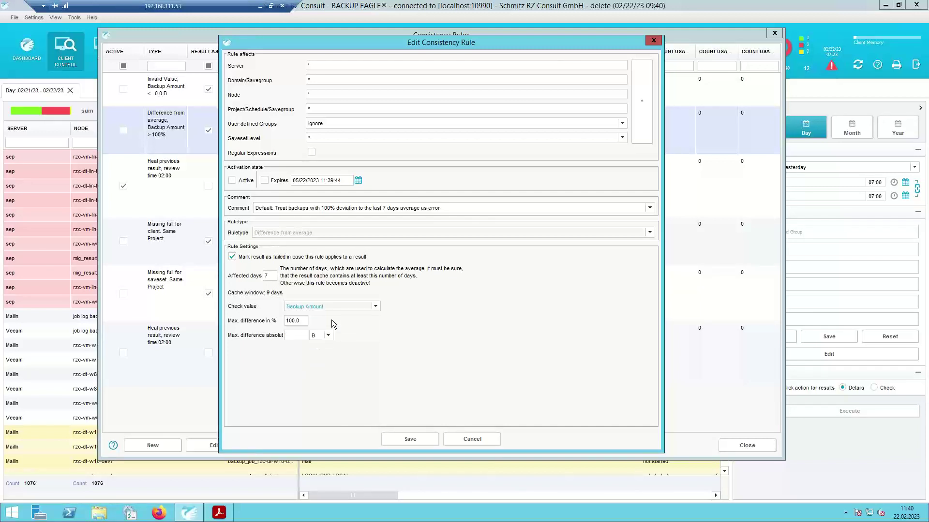
left_click(343, 306)
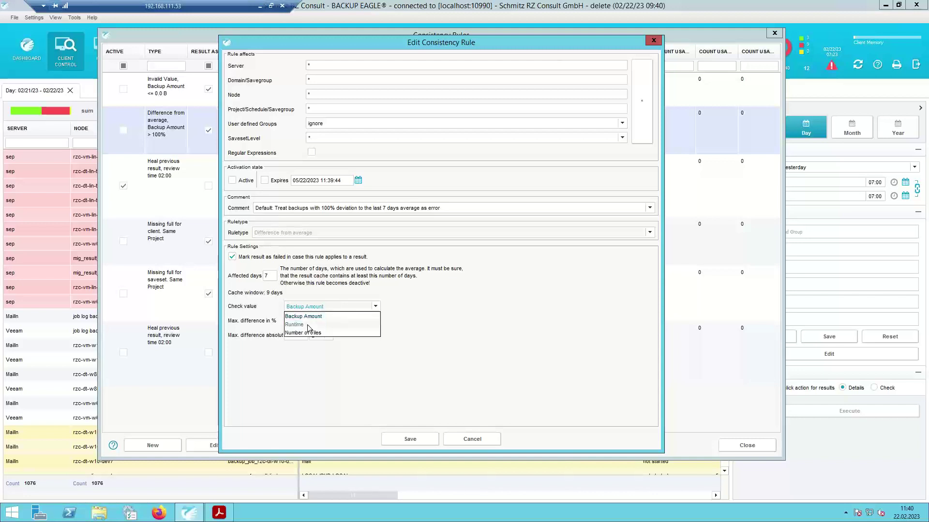
left_click(300, 317)
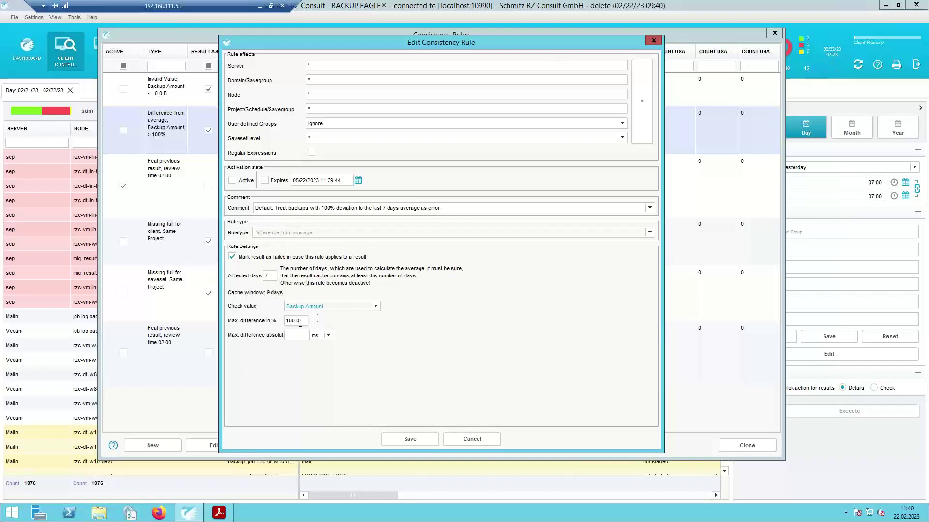
key("Down")
left_click(472, 439)
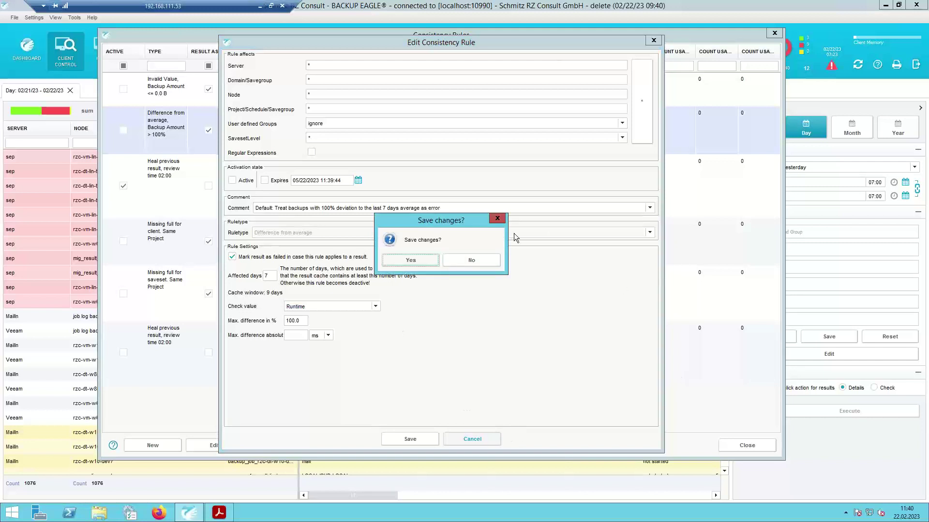
left_click(460, 261)
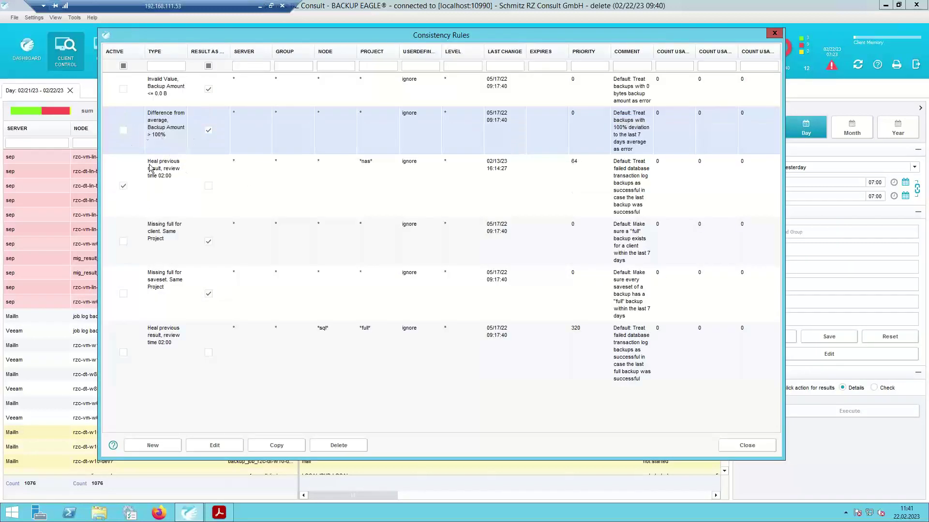
Reopen the "Difference from average" rule to view its maximum absolute difference setting and unit, and close it unchanged
double_click(164, 125)
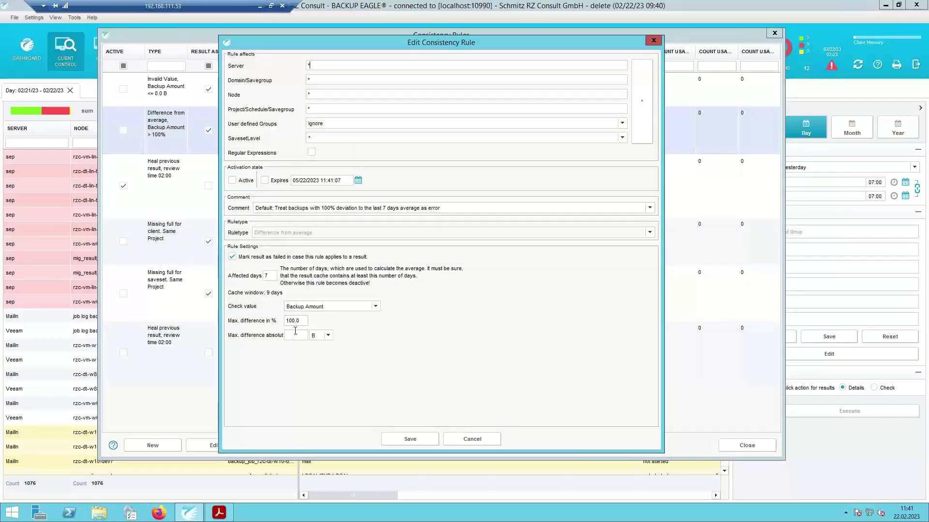
left_click(321, 335)
left_click(314, 344)
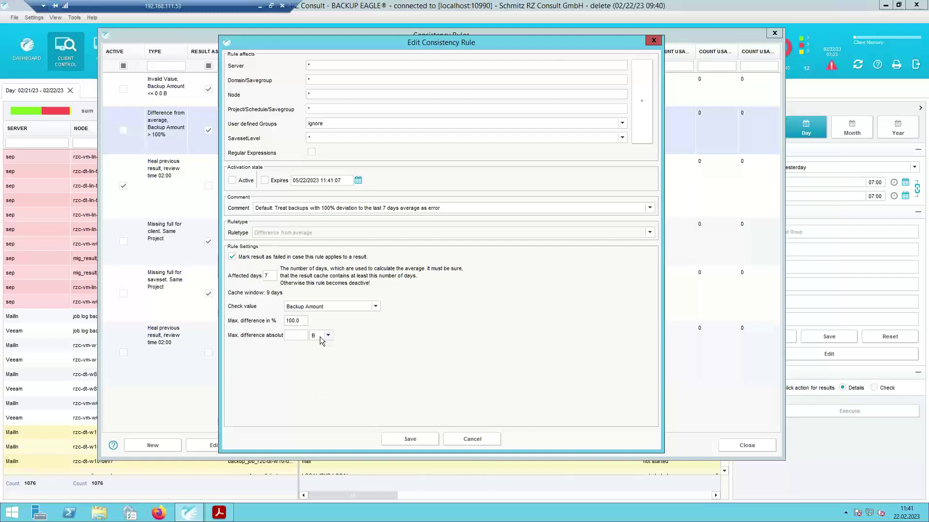
left_click(294, 337)
left_click(481, 441)
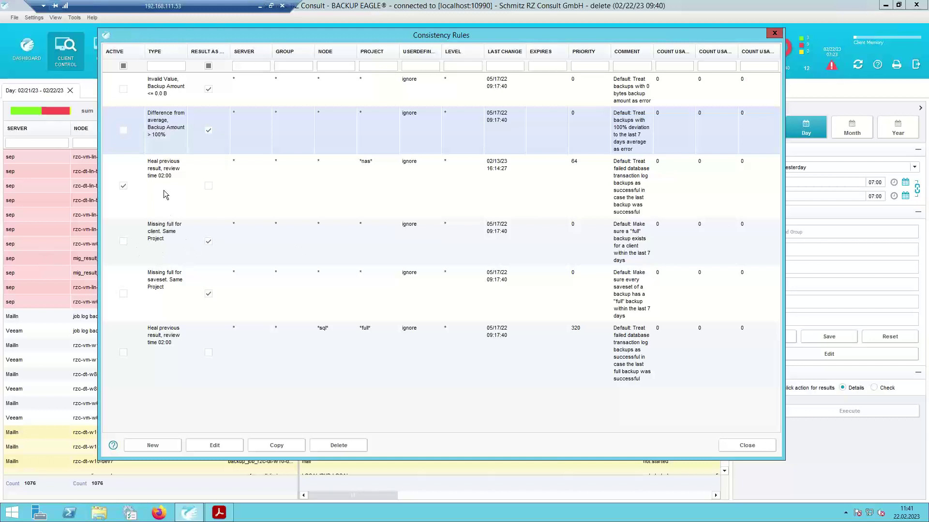
Examine the review time of the active "Heal previous result" rule for *nas* projects, and close the Consistency Rules without changes
left_click(169, 210)
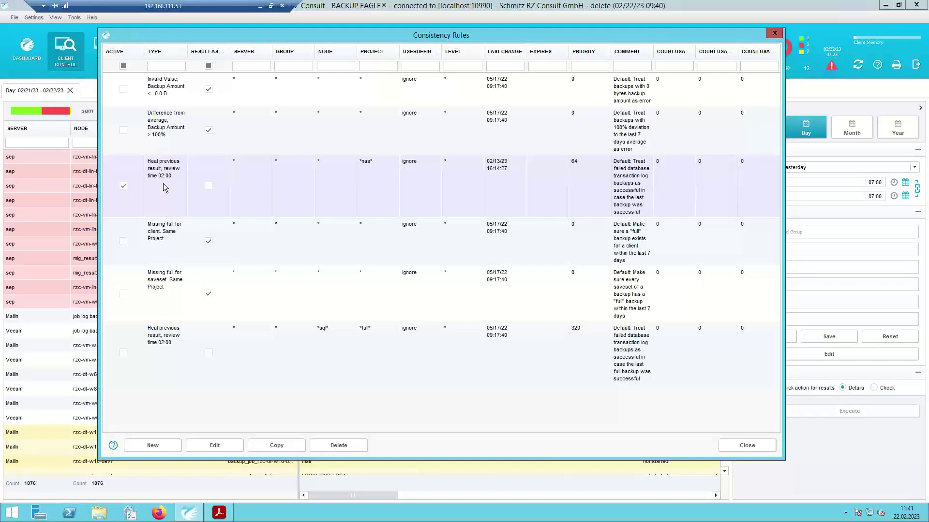
double_click(163, 184)
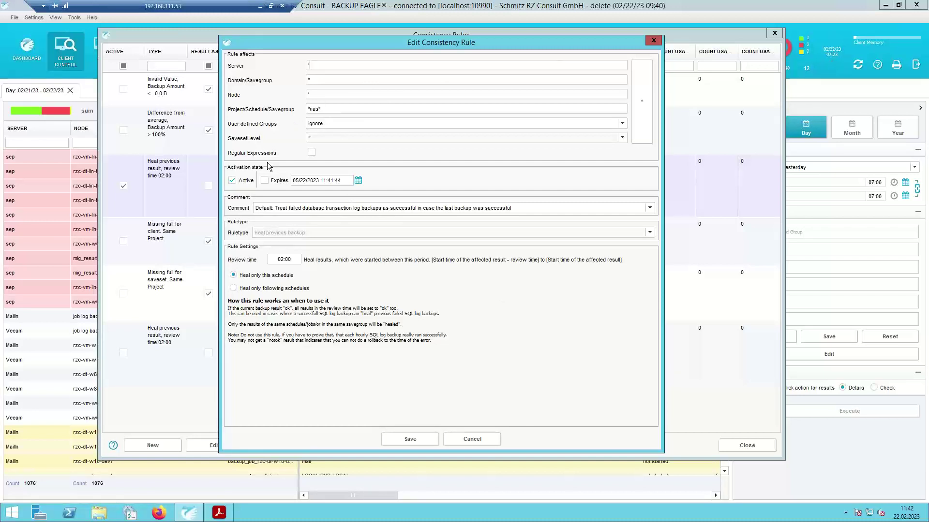
left_click(285, 260)
left_click(288, 259)
left_click(456, 442)
left_click(741, 448)
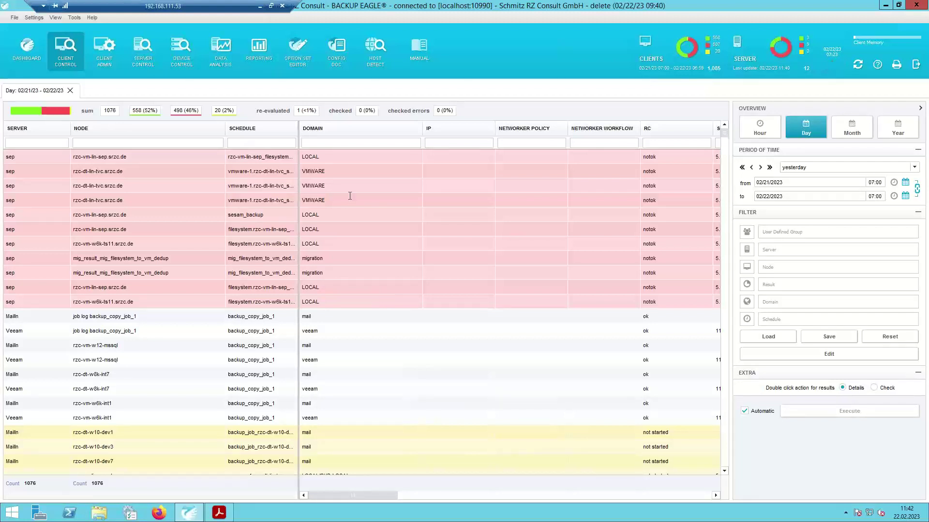
Open Manage Queries filtered to DataDomain, test the DataDomain Replication History query and show its results
left_click(32, 17)
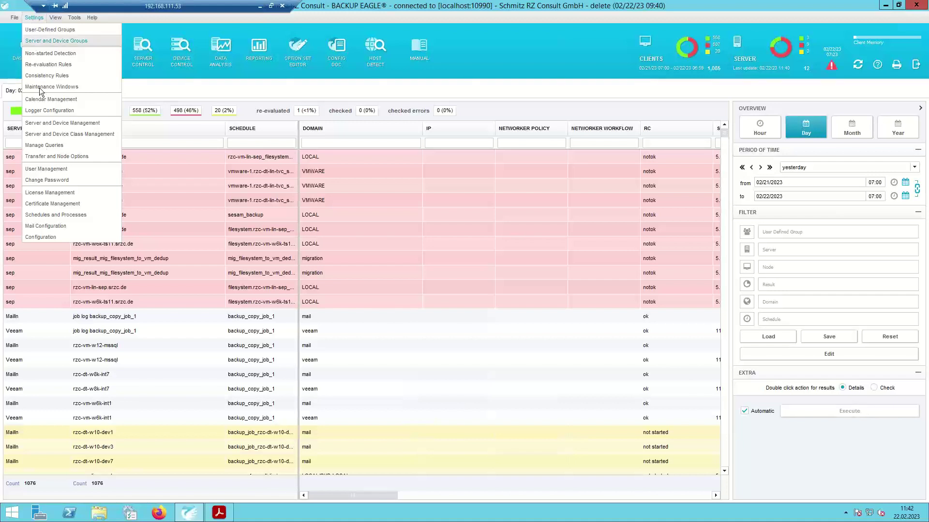
left_click(55, 146)
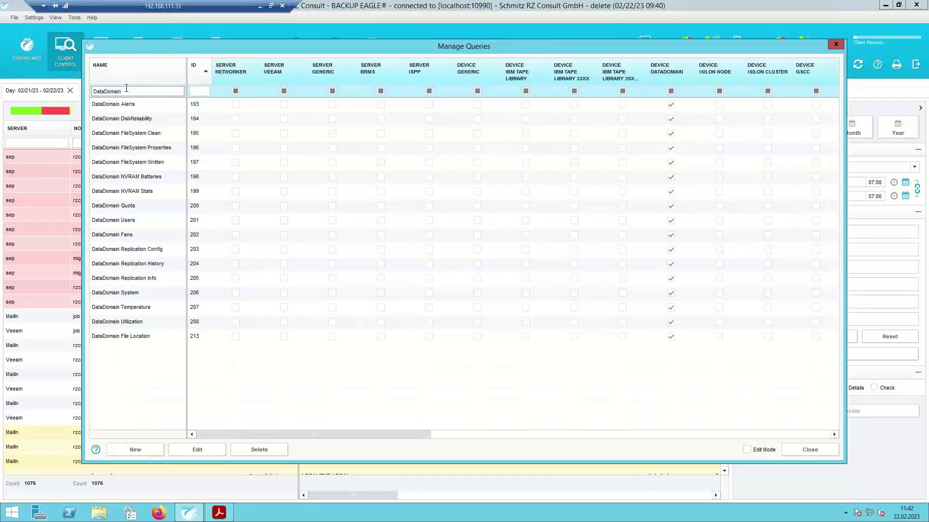
left_click(132, 252)
left_click(140, 267)
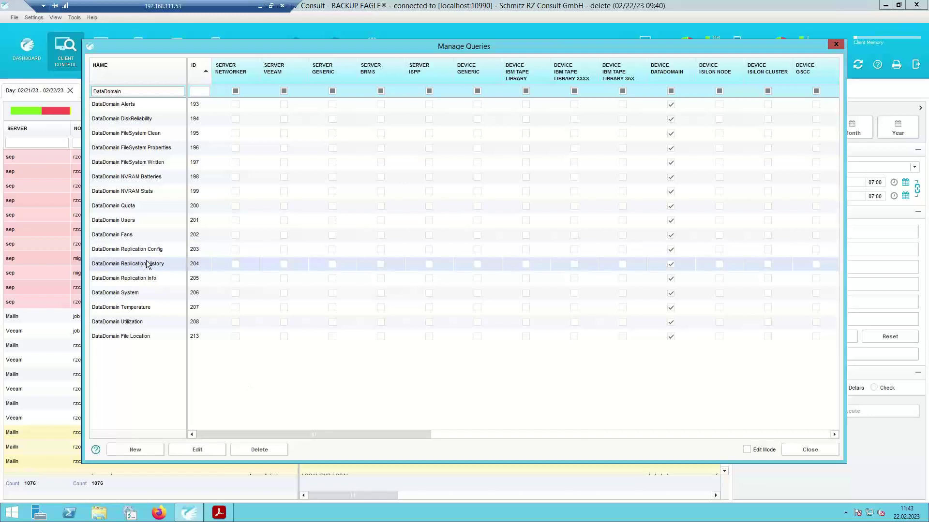
right_click(147, 263)
left_click(170, 278)
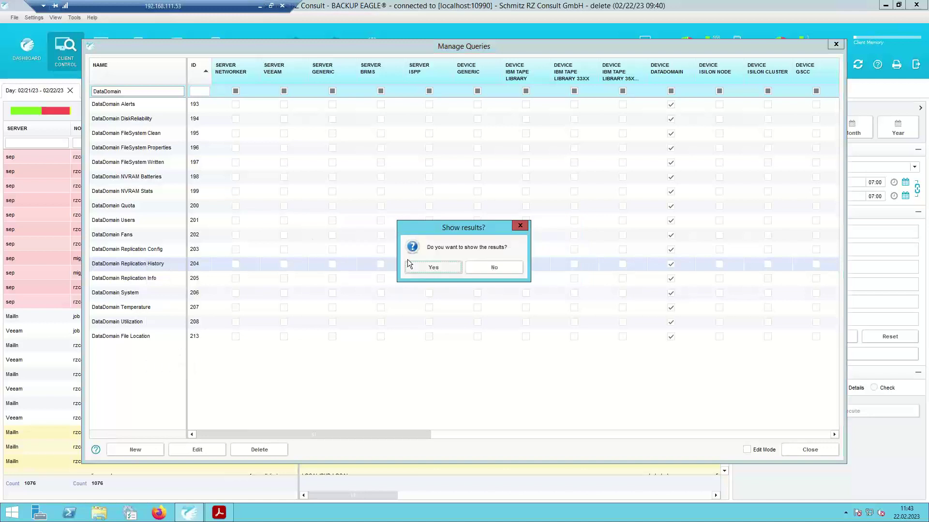
left_click(438, 271)
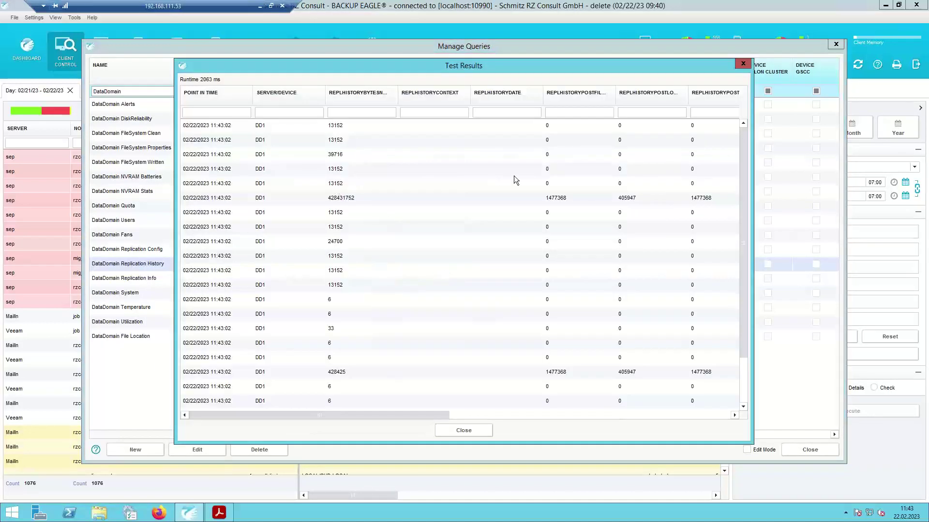
Examine the remaining columns of the replication history test results, and close the results and Manage Queries
left_click_drag(396, 417, 688, 408)
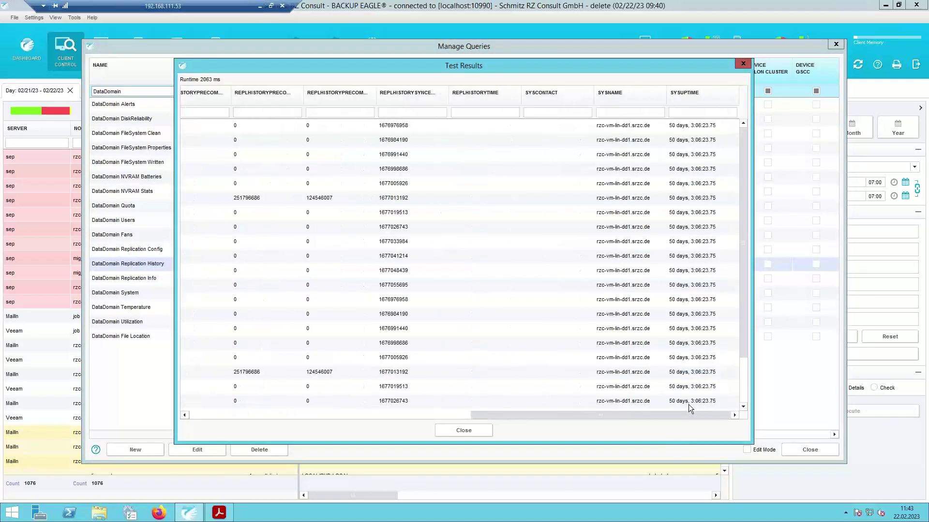
left_click(487, 431)
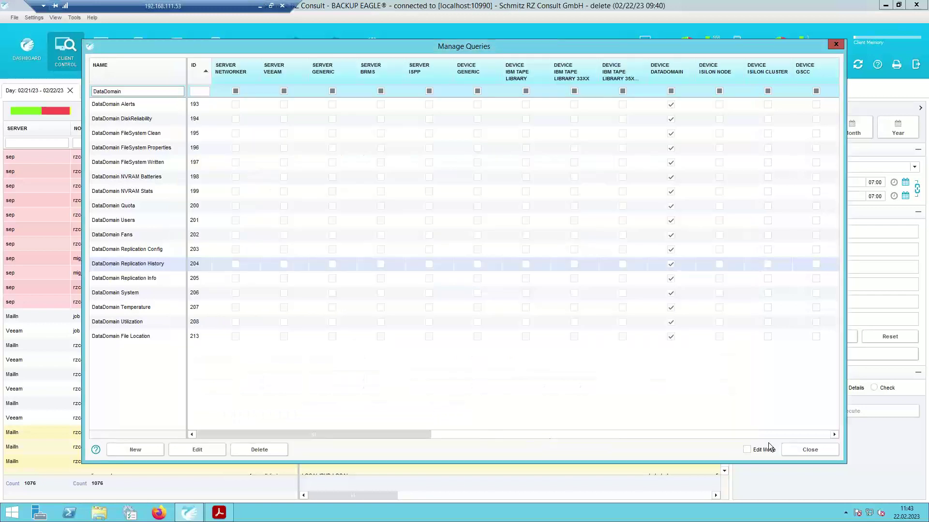
left_click(811, 450)
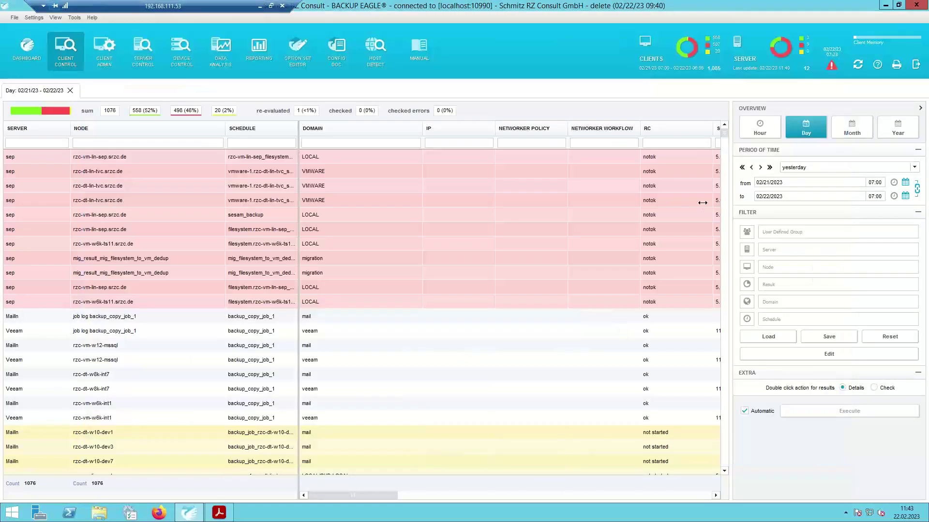
In Device Control, view the checks for DD1 and the DataDomain Deduplication Factor details, and close them
left_click(183, 51)
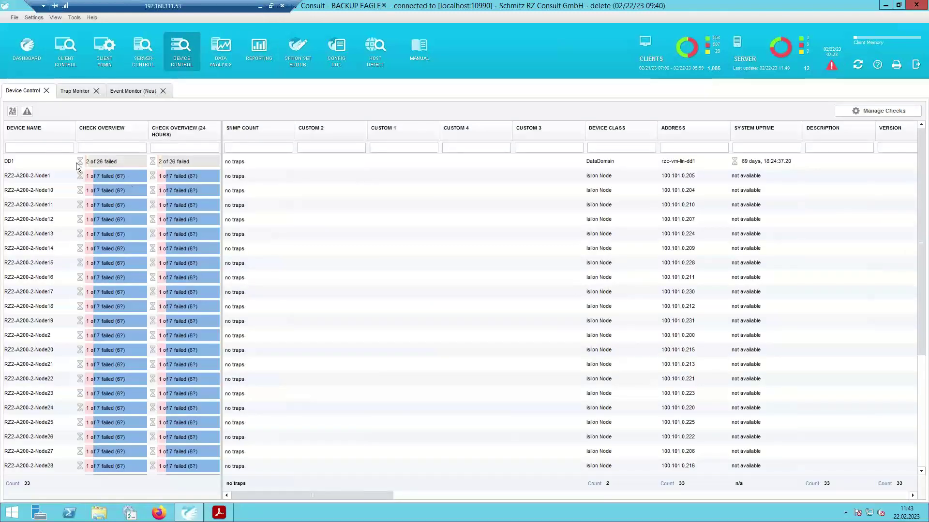
double_click(109, 159)
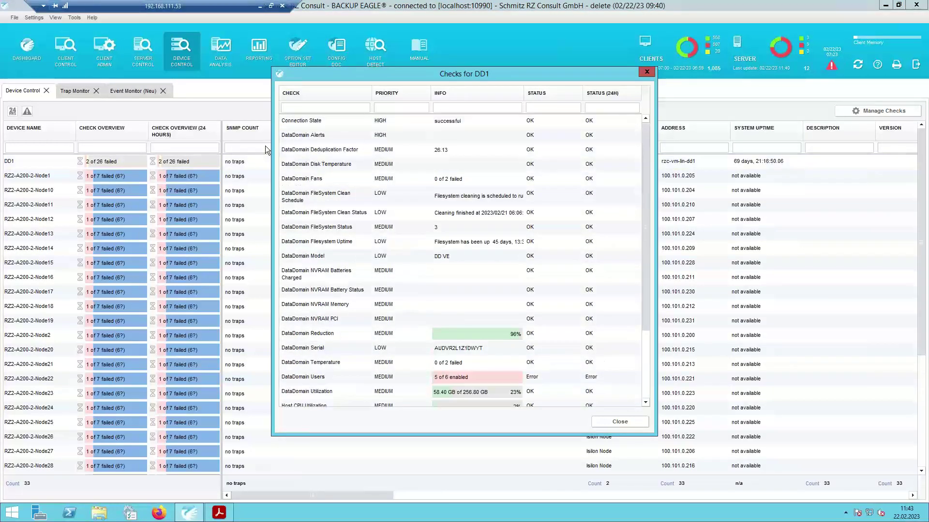
double_click(348, 151)
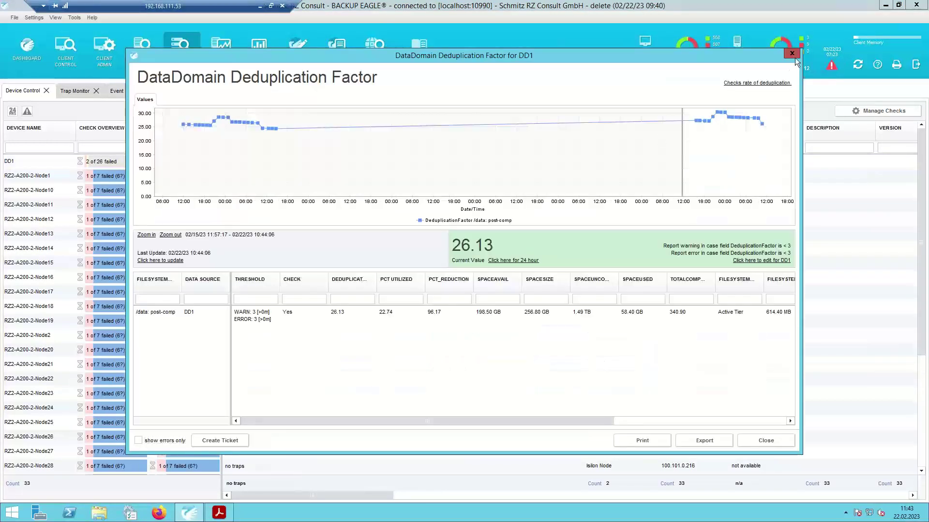
left_click(793, 54)
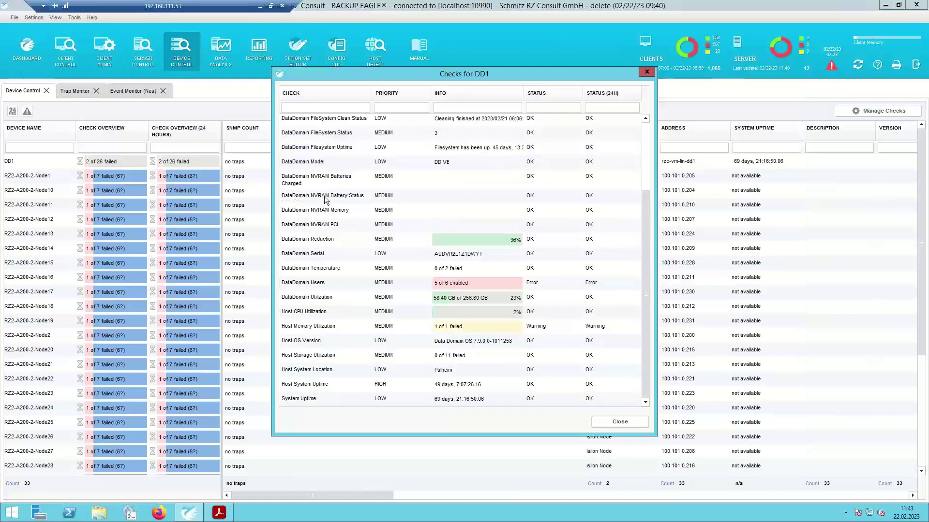
left_click(631, 424)
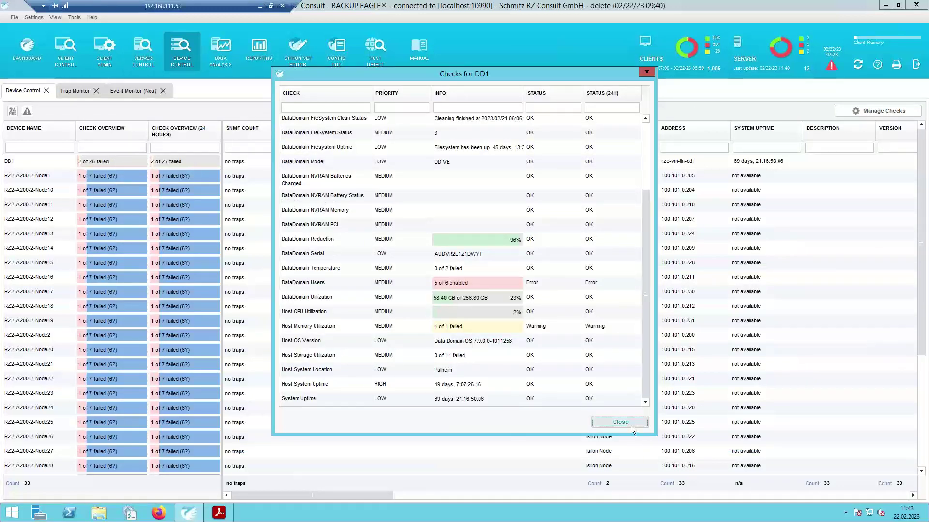
Return to Reporting and clear the Webinar category filter so all reports are listed
left_click(251, 60)
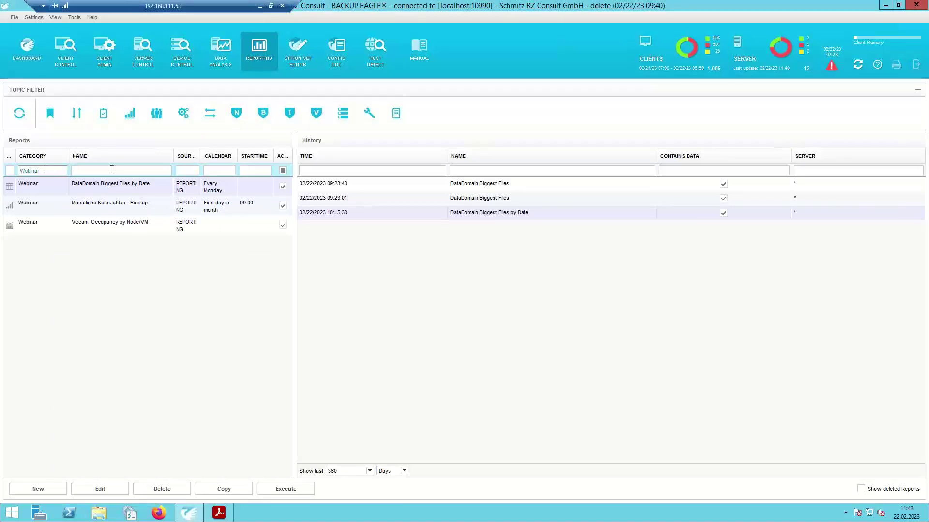
key("ctrl+a")
key("BackSpace")
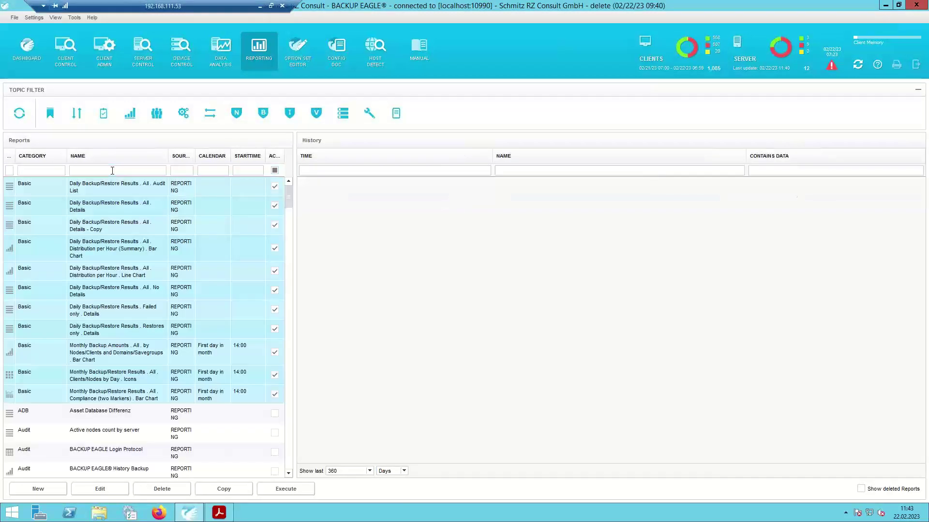
Filter the report list by the name "DataDom" to view the DataDomain reports
type("DataDom")
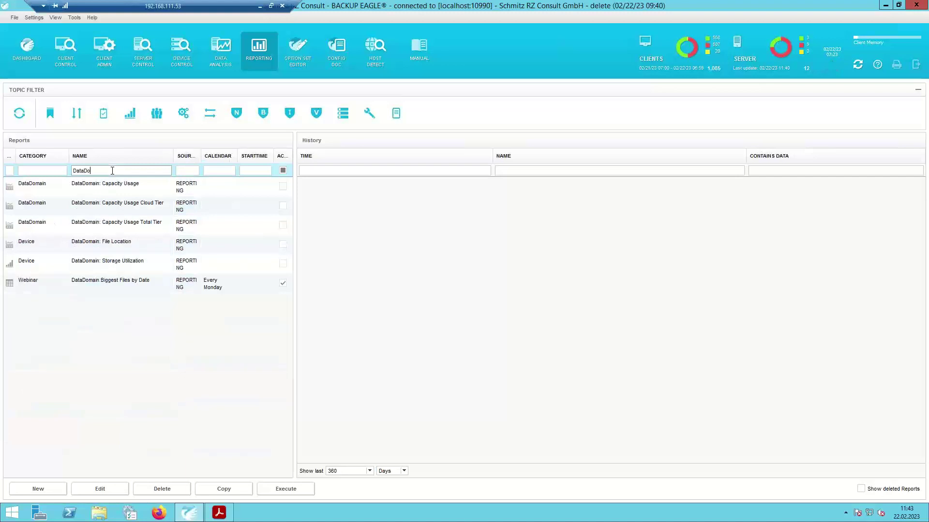
Switch to Client Control, open the Consistency Rules, and open the "Difference from average, Backup Amount > 100%" rule for editing
left_click(60, 47)
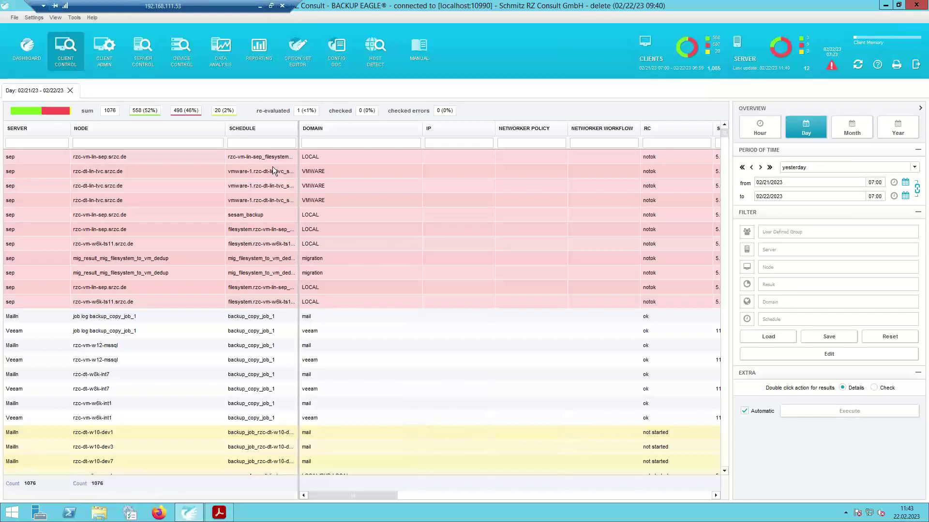
left_click(35, 19)
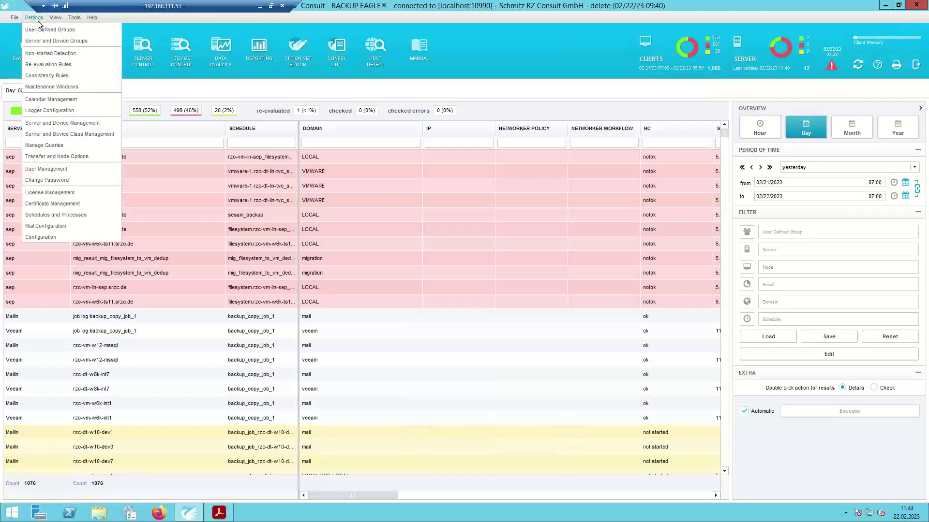
left_click(47, 76)
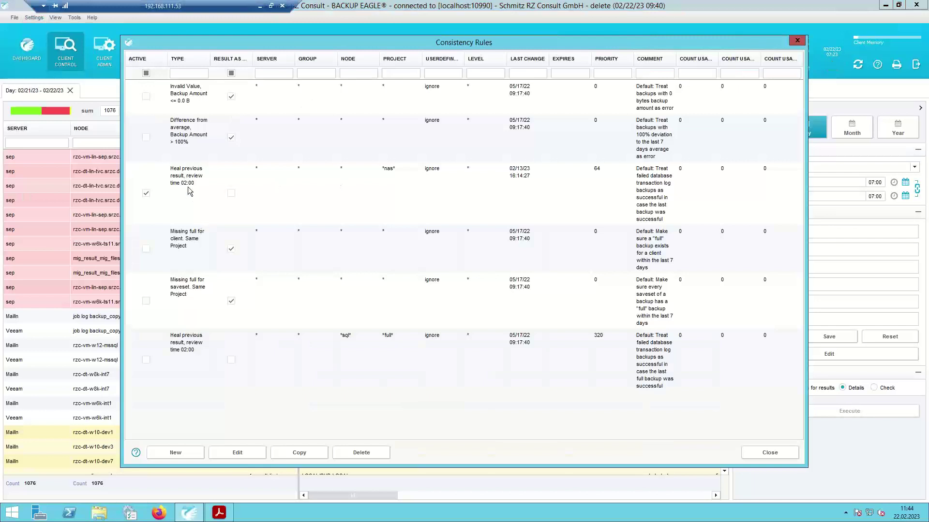
double_click(188, 127)
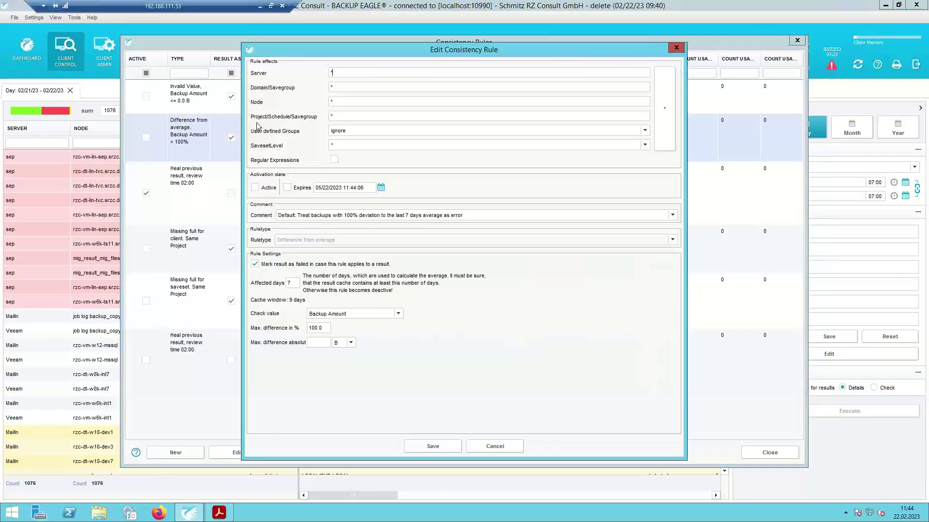
Examine the full range of SavesetLevel options in the rule, keeping the level at *
left_click(646, 145)
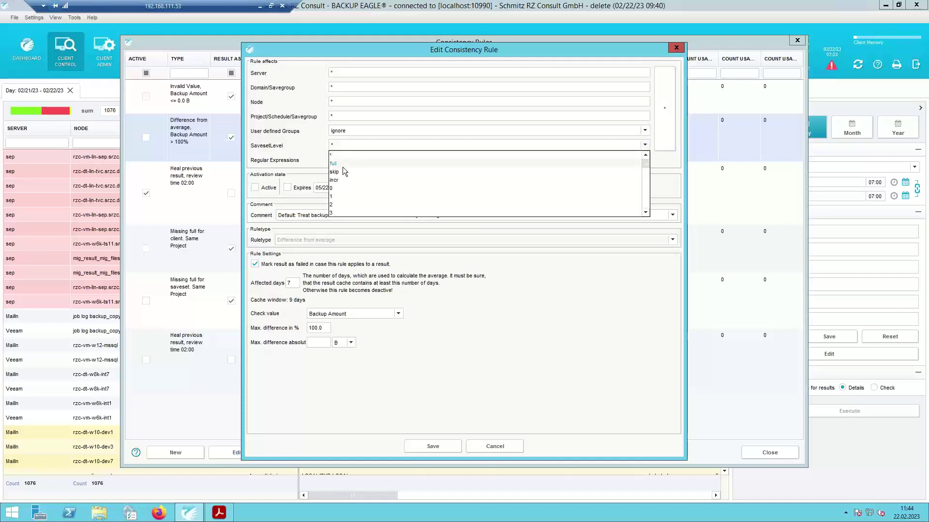
scroll(347, 181, "down", 1)
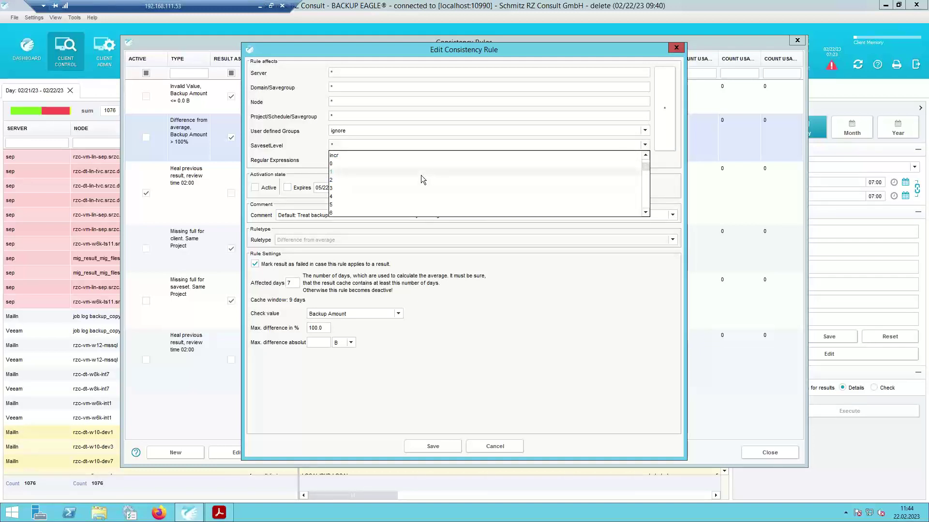
scroll(356, 178, "down", 3)
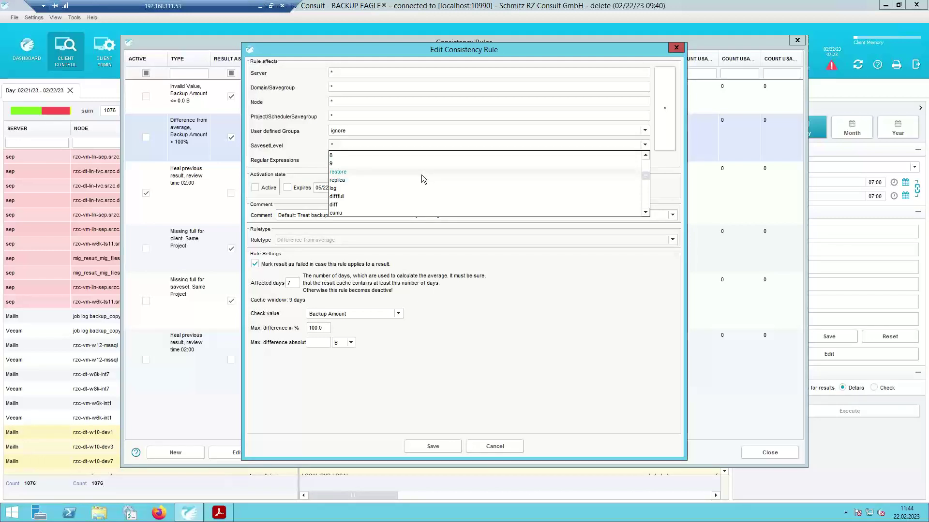
scroll(422, 175, "down", 5)
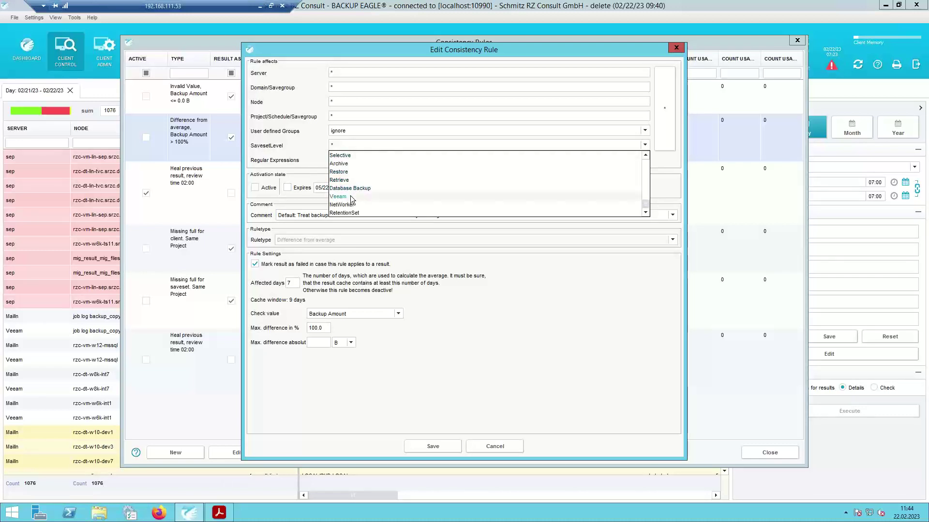
scroll(415, 184, "up", 5)
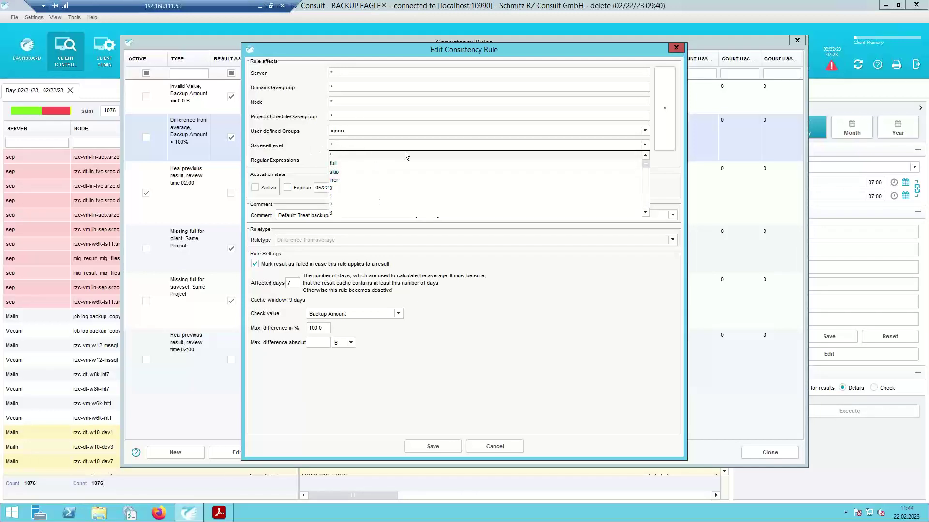
left_click(325, 156)
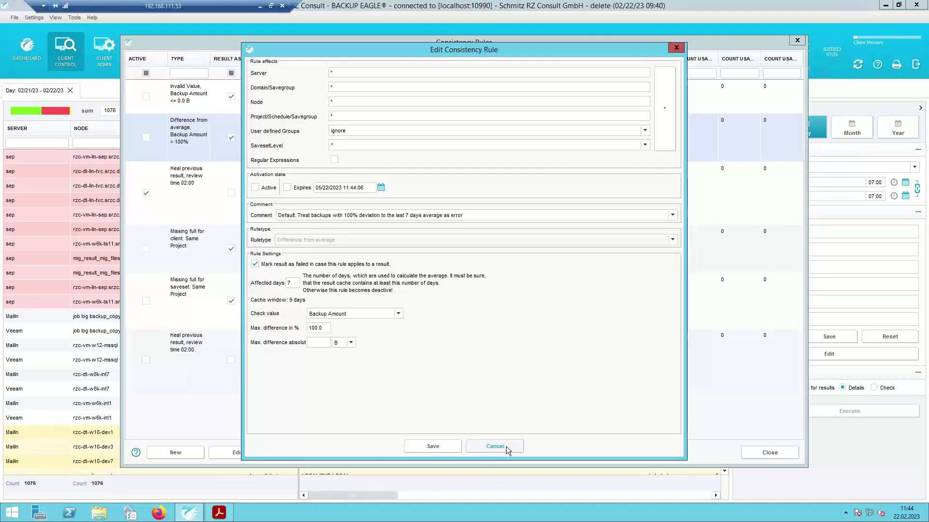
left_click(463, 148)
left_click(462, 149)
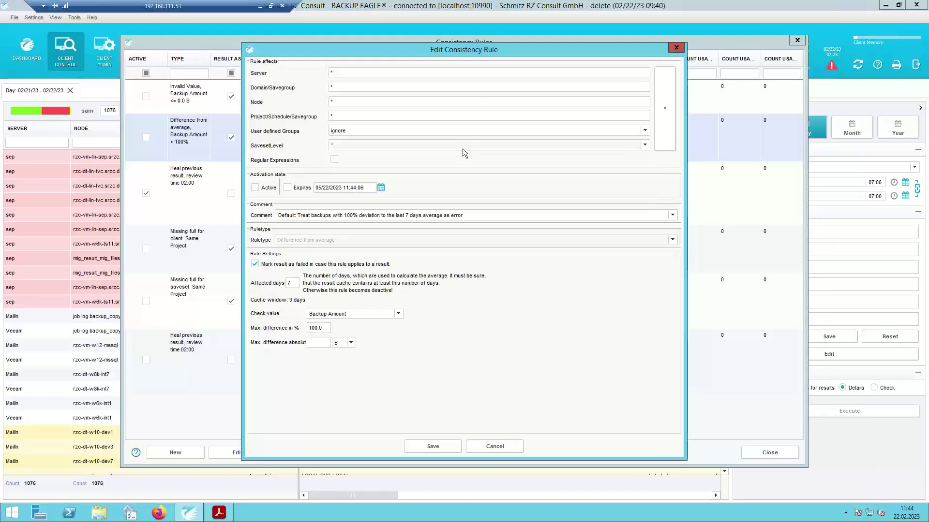
Close the rule without saving, close the Consistency Rules, and minimize the remote session to return to the presentation in Firefox
left_click(515, 447)
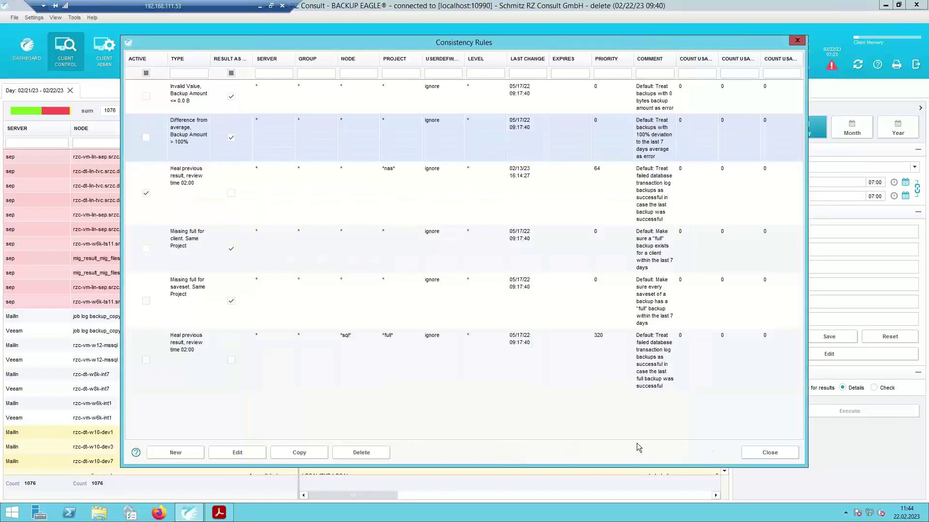
left_click(770, 453)
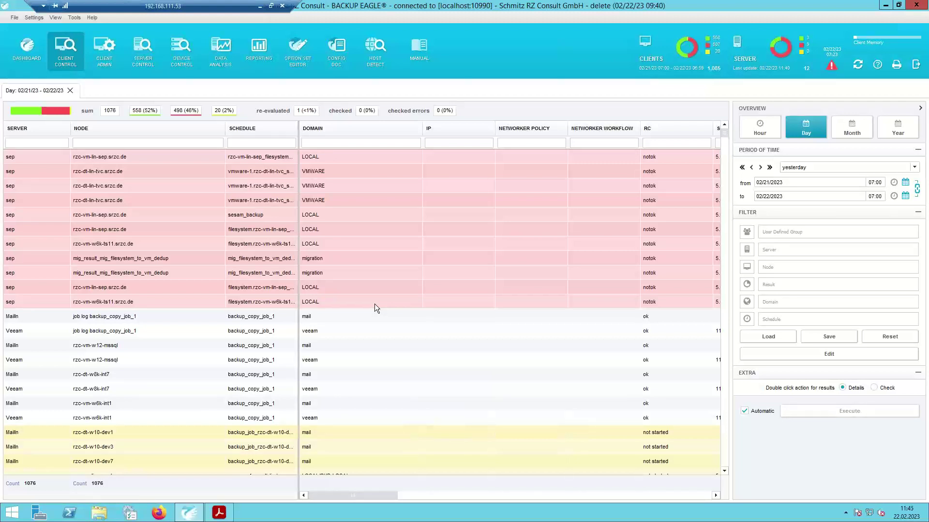
left_click(260, 6)
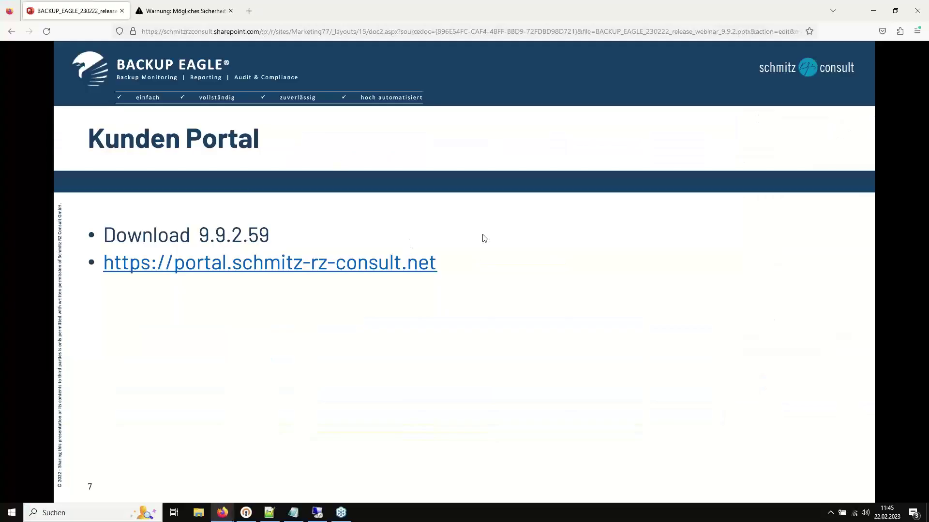